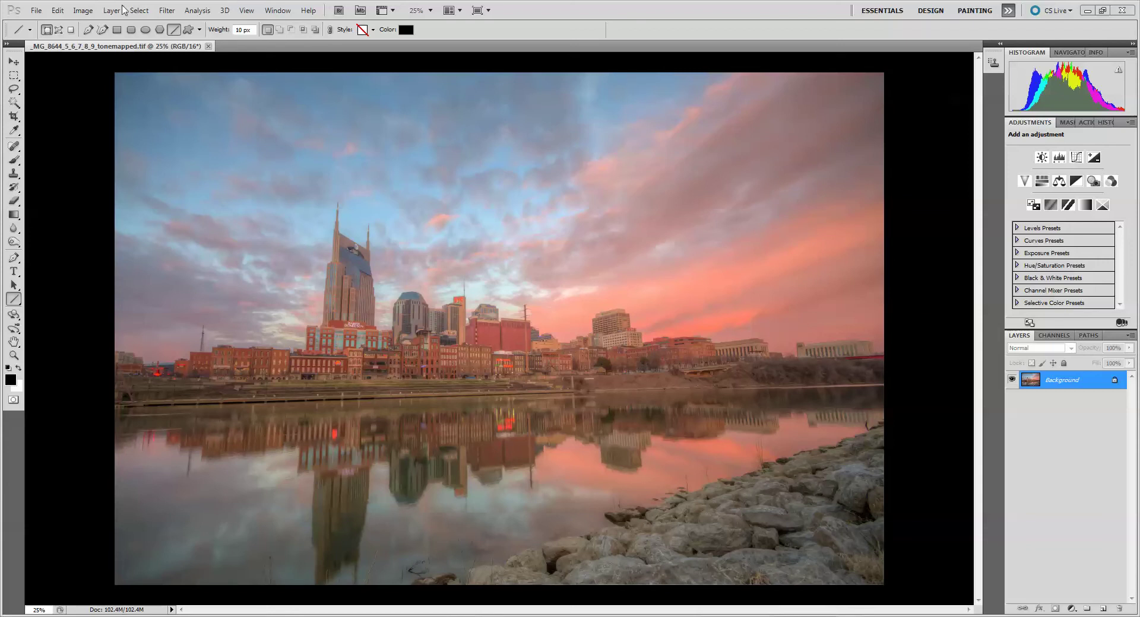
Launch Topaz ReMask 3 on the Nashville photo from the Filter menu
left_click(166, 11)
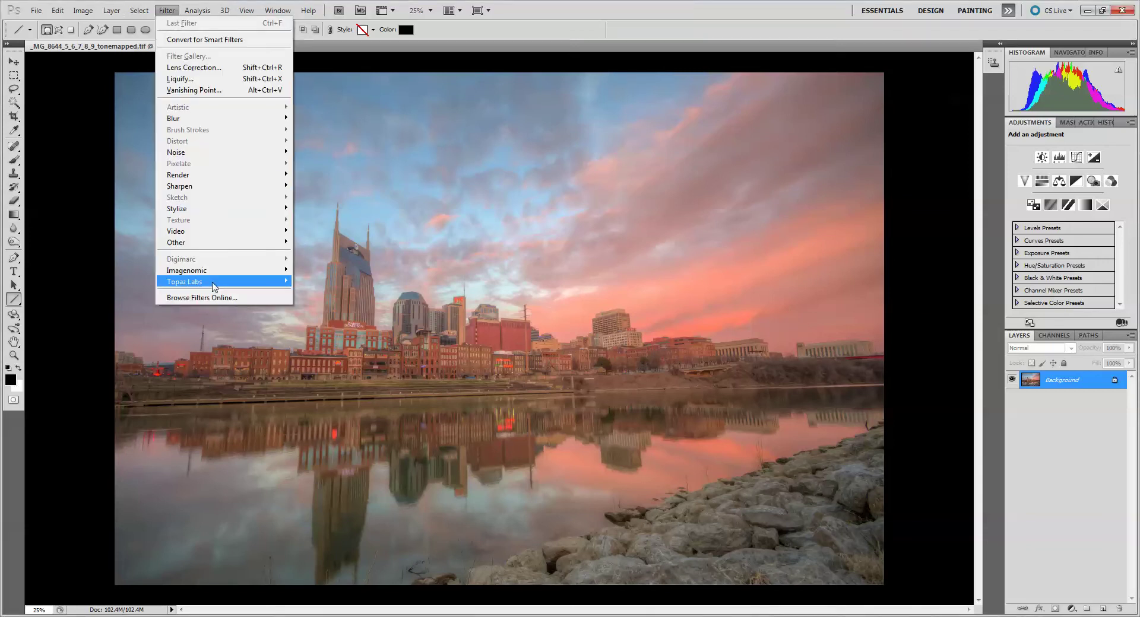
mouse_move(237, 281)
left_click(325, 307)
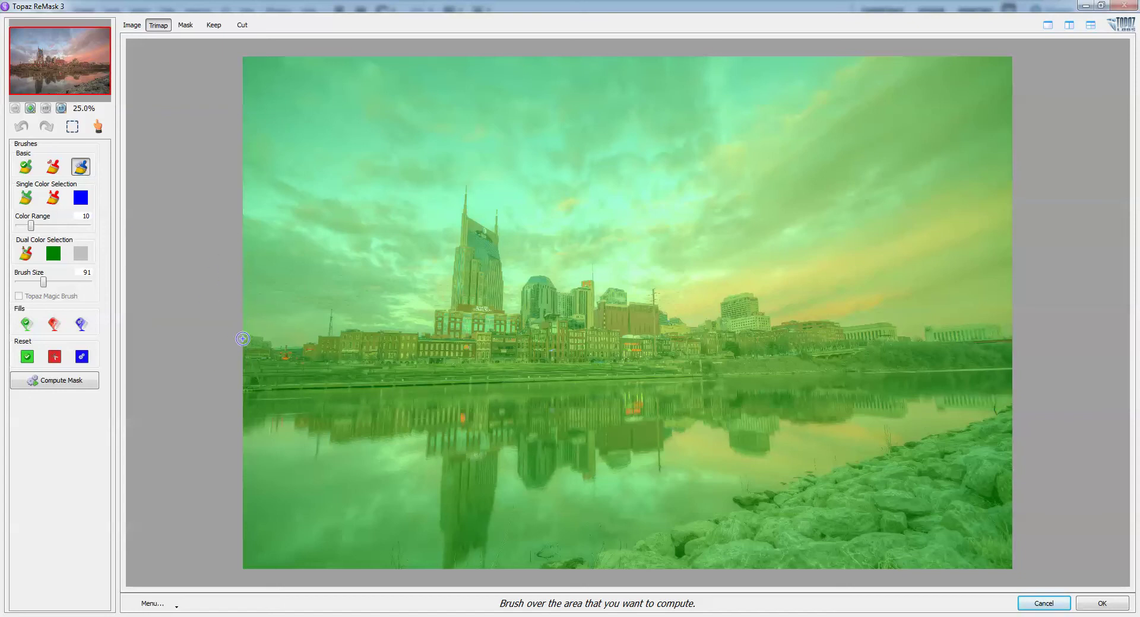
Trace a blue compute band along the skyline's building tops with an enlarged brush
key("bracketright")
key("bracketright")
key("bracketright")
mouse_move(238, 332)
left_mouse_down()
mouse_move(318, 341)
mouse_move(329, 314)
mouse_move(342, 336)
mouse_move(432, 333)
mouse_move(456, 269)
mouse_move(464, 189)
mouse_move(467, 230)
mouse_move(471, 220)
mouse_move(499, 234)
mouse_move(498, 213)
mouse_move(511, 312)
mouse_move(535, 278)
mouse_move(557, 292)
mouse_move(590, 282)
mouse_move(598, 305)
mouse_move(615, 288)
mouse_move(689, 329)
mouse_move(742, 297)
mouse_move(778, 324)
mouse_move(923, 337)
mouse_move(998, 327)
mouse_move(1009, 337)
mouse_move(992, 319)
mouse_move(834, 346)
mouse_move(776, 318)
left_mouse_up()
key("bracketleft")
key("bracketleft")
key("bracketleft")
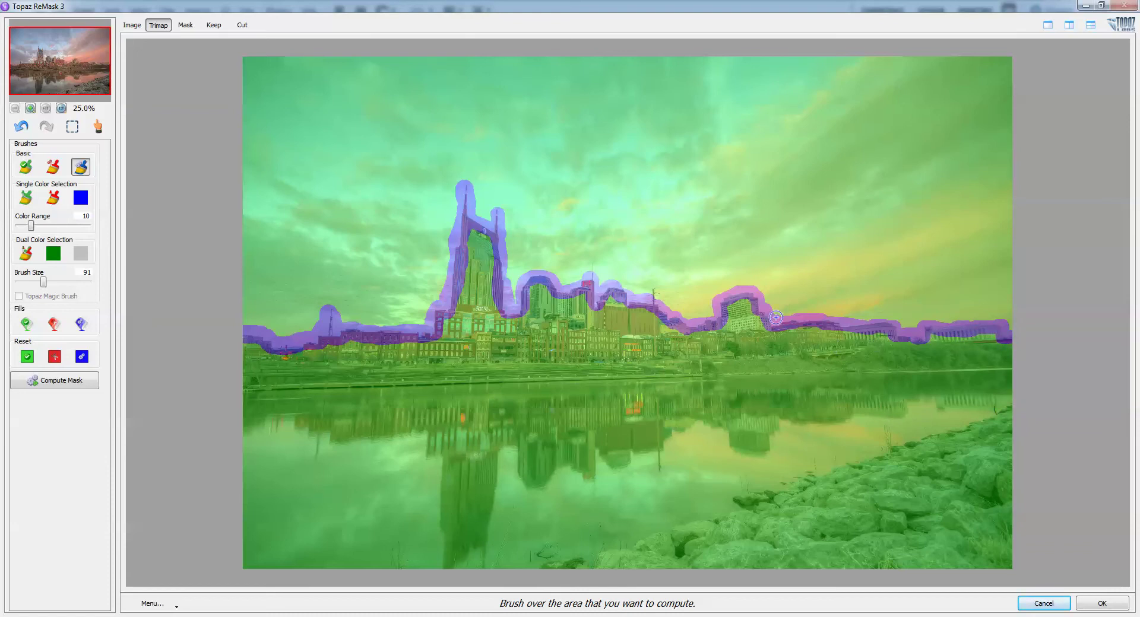
Fill the city, river and rocks red as cut, then compute the mask
left_click(52, 326)
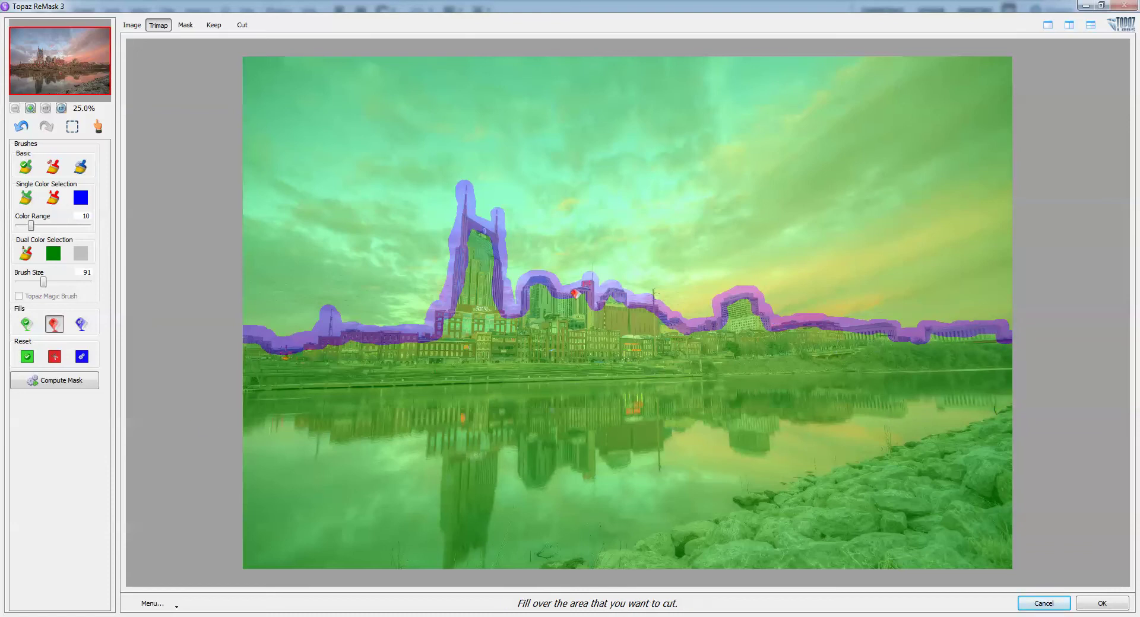
left_click(599, 386)
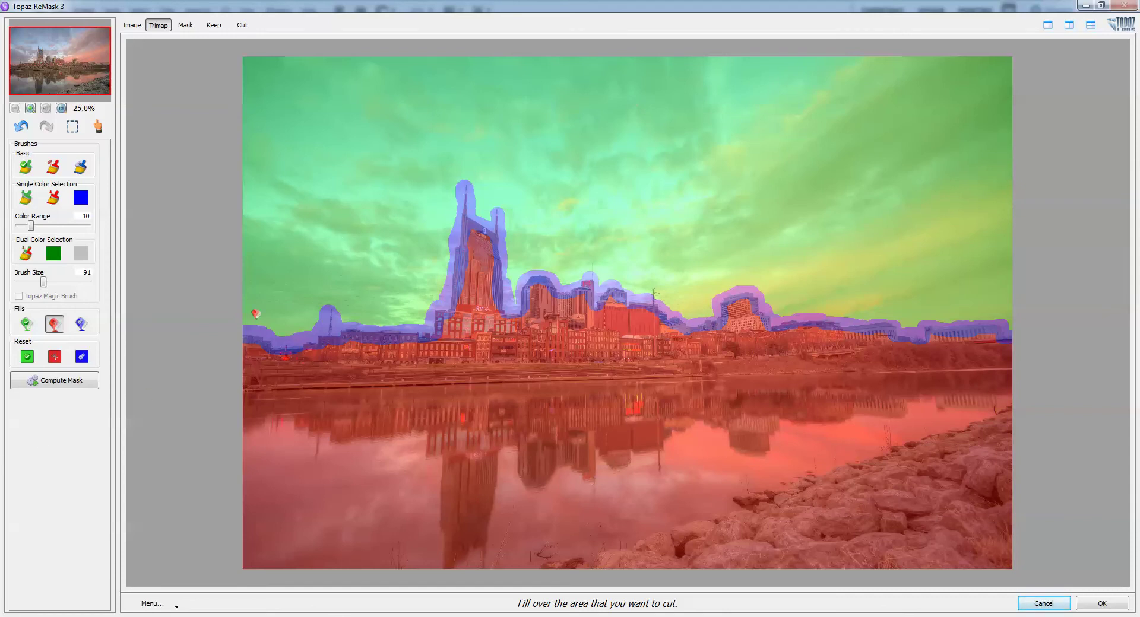
left_click(57, 382)
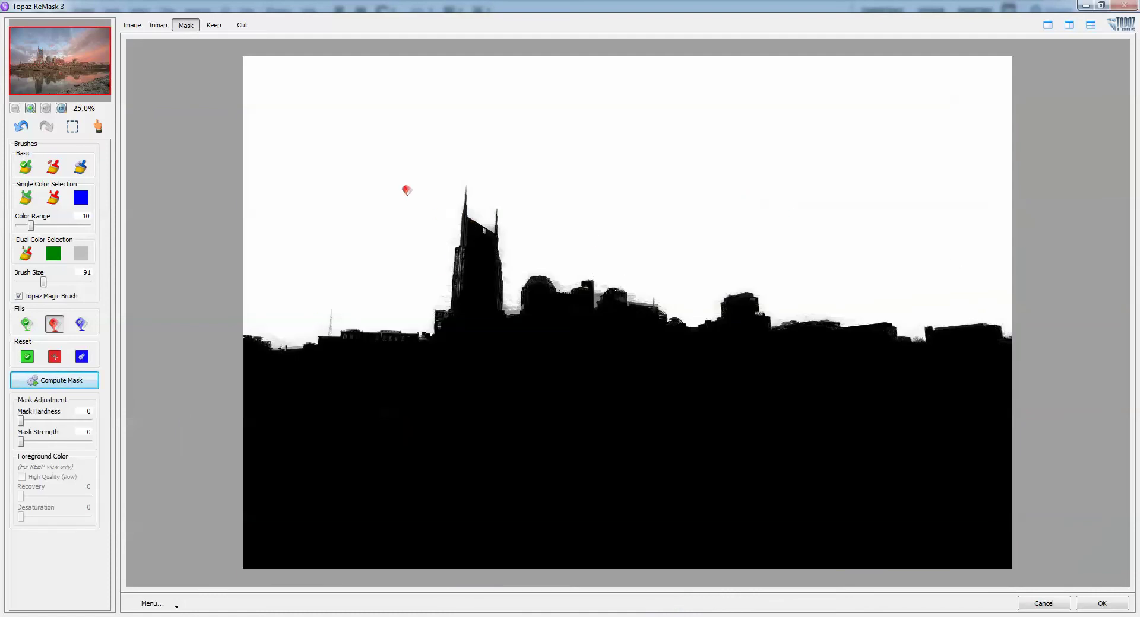
Preview the Keep and Cut views, then return to Mask view with the keep brush at 50% zoom
left_click(213, 25)
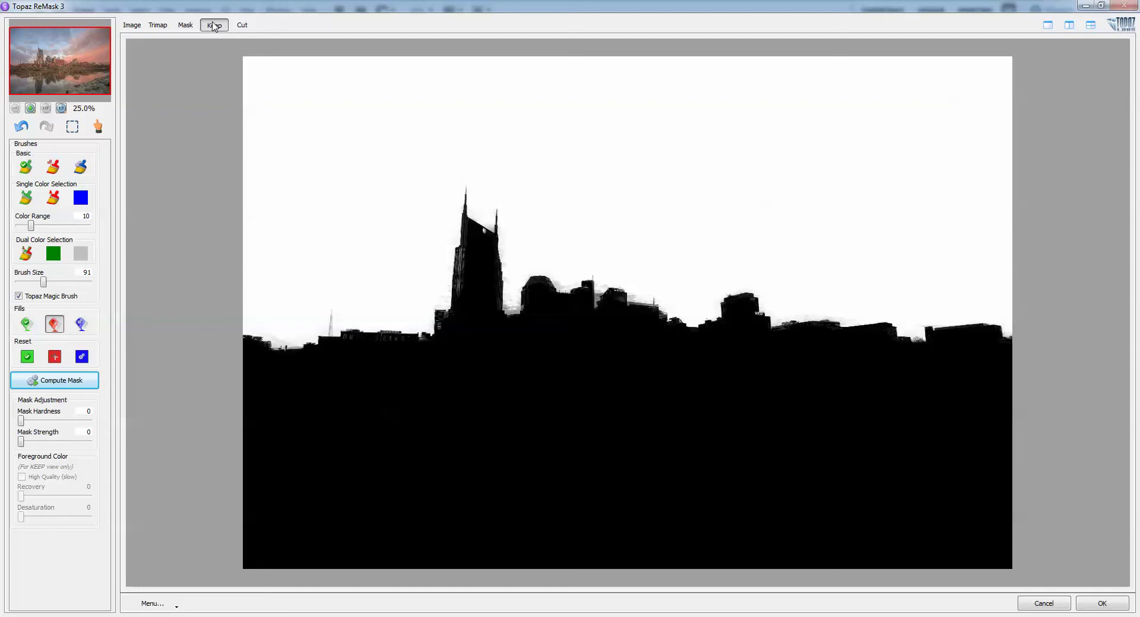
left_click(241, 26)
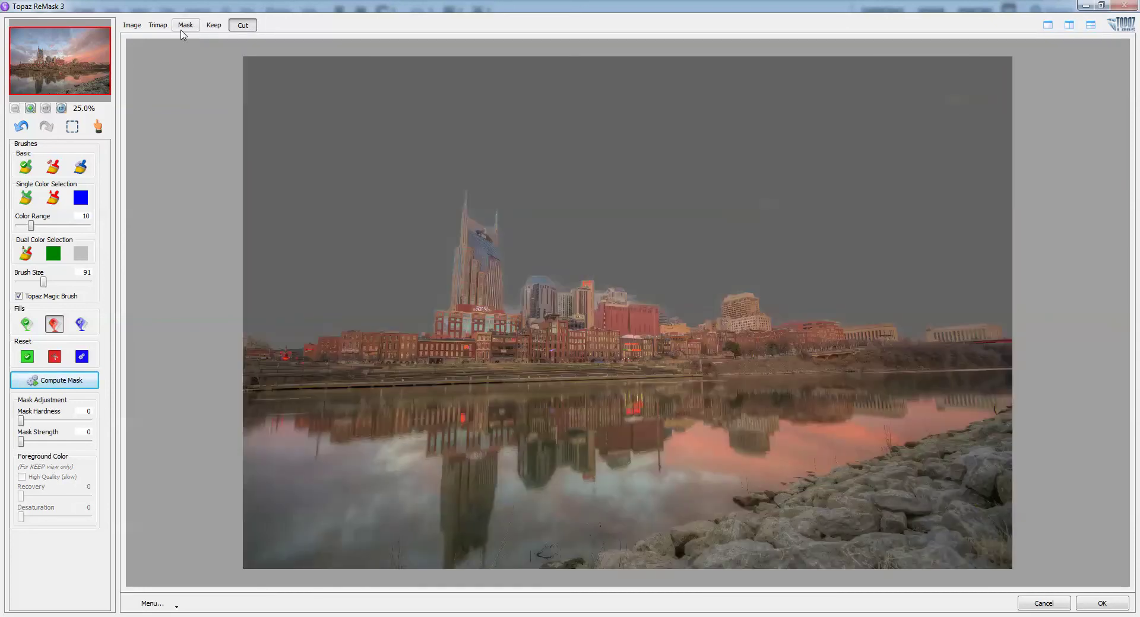
left_click(184, 26)
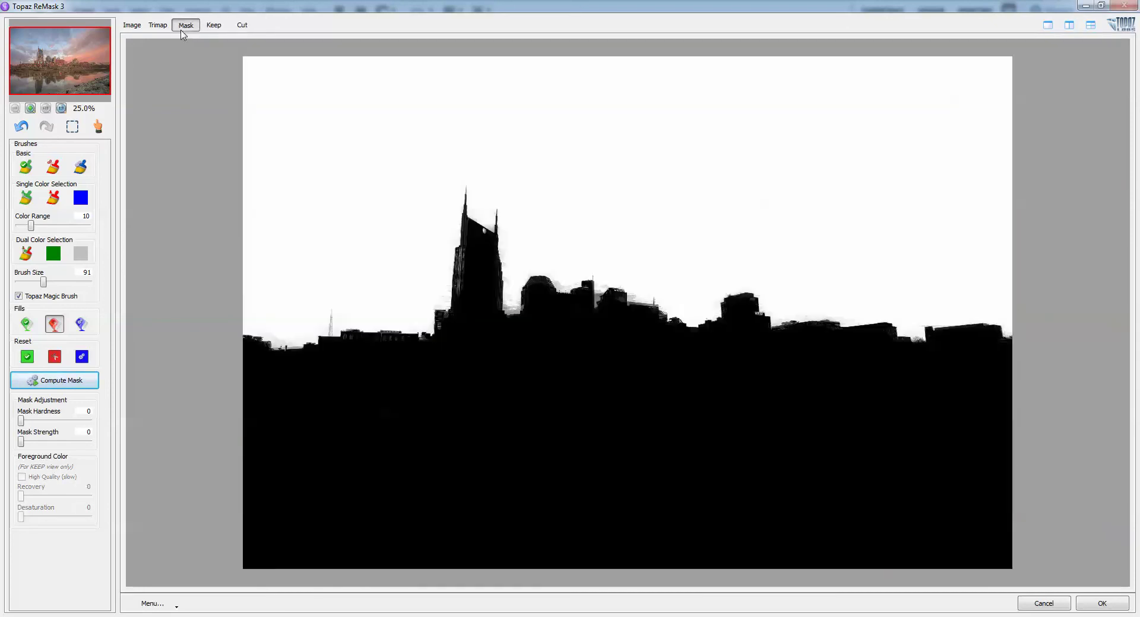
left_click(25, 167)
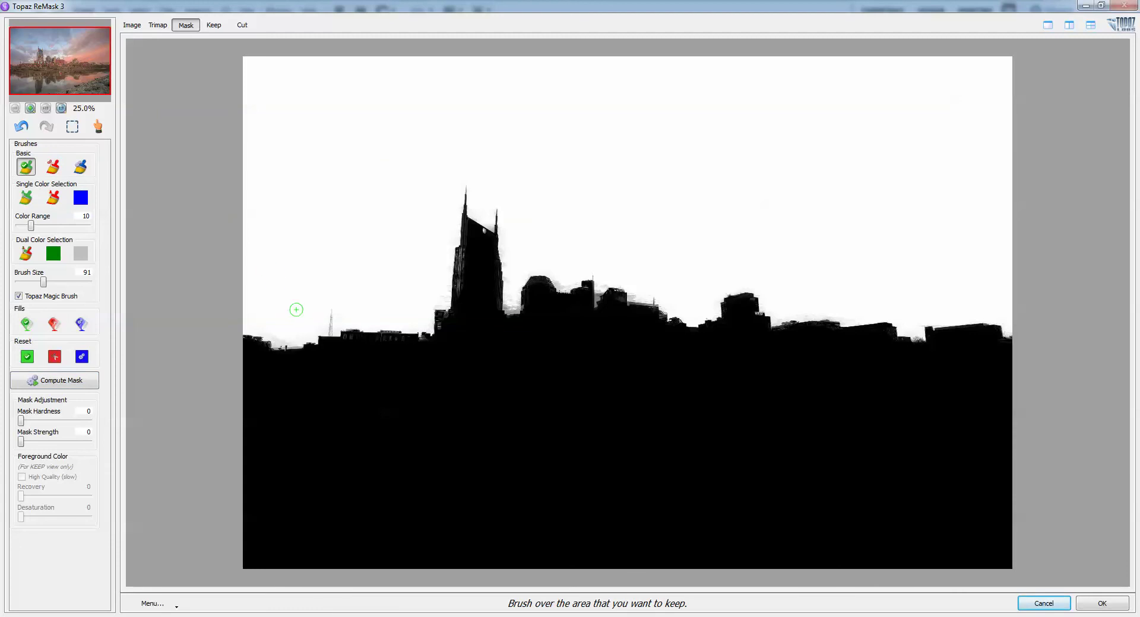
key("super")
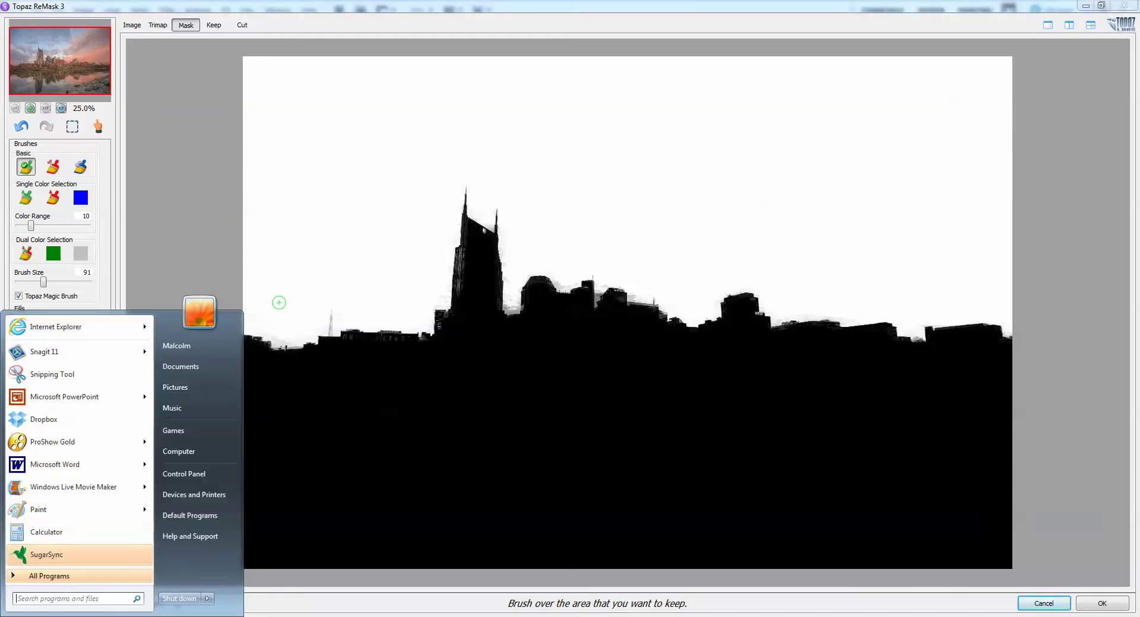
key("Escape")
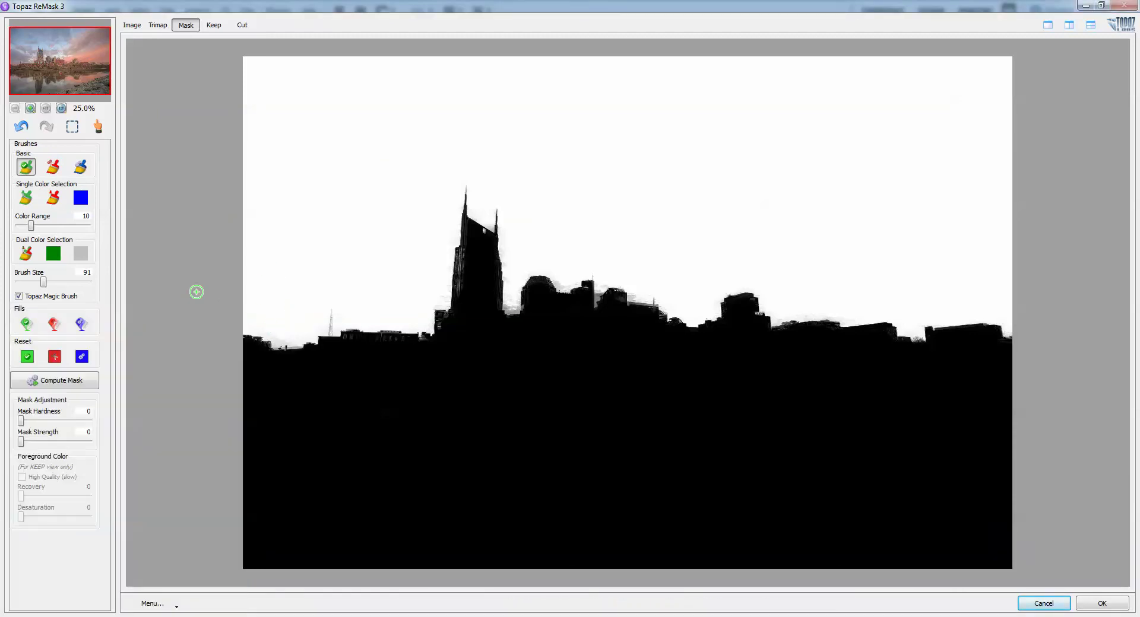
left_click(31, 110)
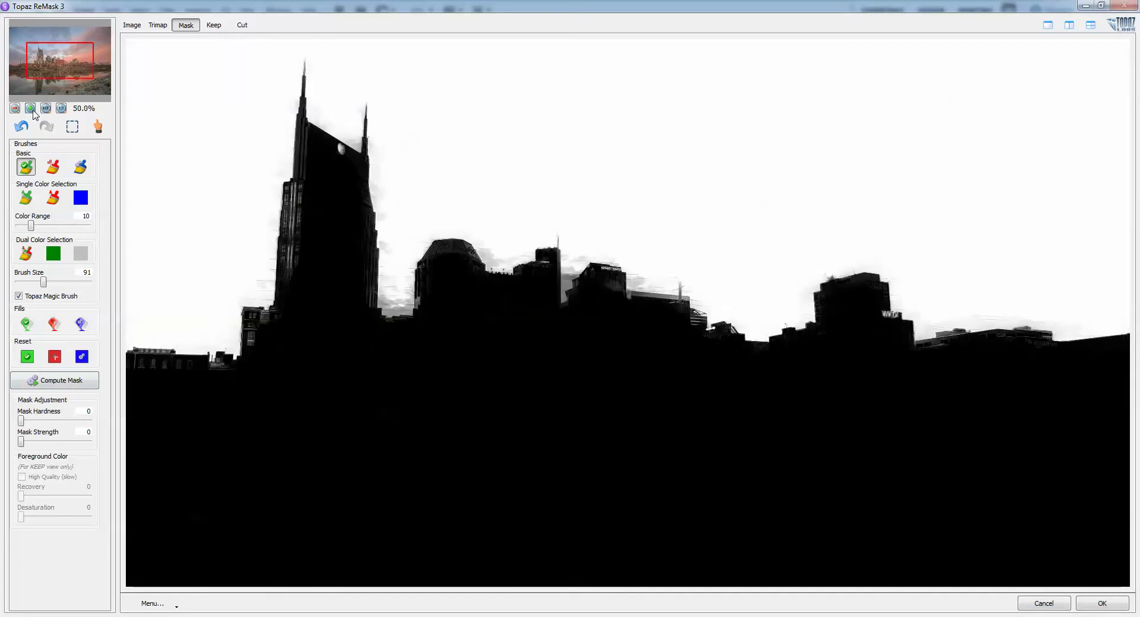
Refine the keep mask along the tower, spires, rooftops and dome edges with a smaller brush
key("bracketleft")
key("bracketleft")
key("bracketleft")
key("bracketleft")
key("bracketleft")
key("bracketleft")
mouse_move(391, 303)
left_mouse_down()
mouse_move(409, 289)
mouse_move(385, 274)
mouse_move(388, 238)
left_mouse_up()
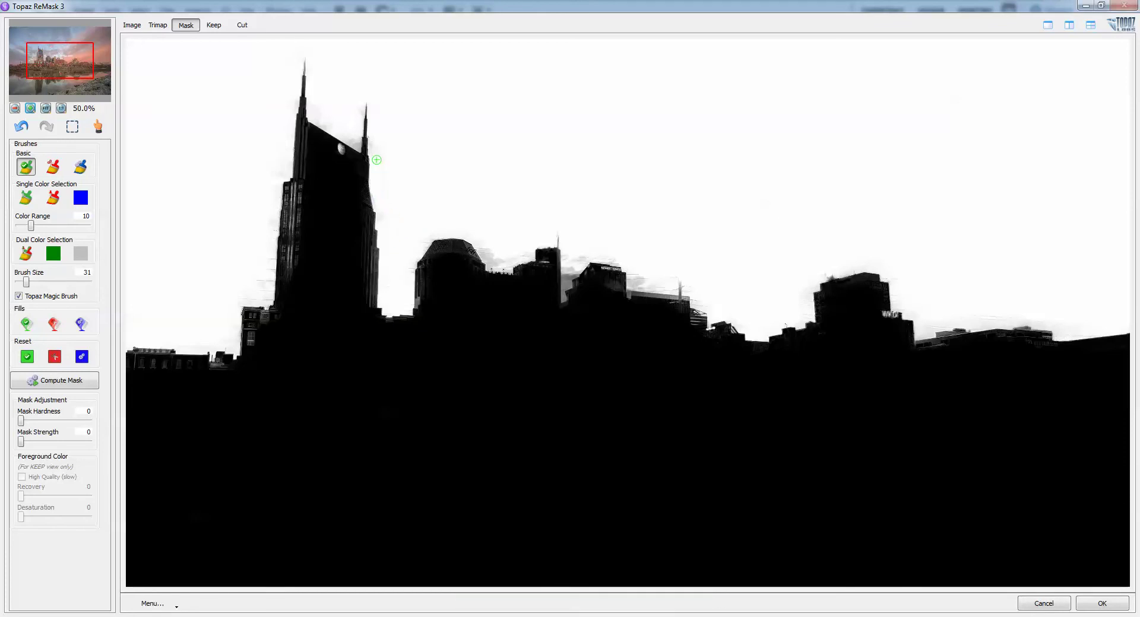
mouse_move(376, 159)
left_mouse_down()
mouse_move(414, 151)
mouse_move(349, 135)
left_mouse_up()
key("bracketleft")
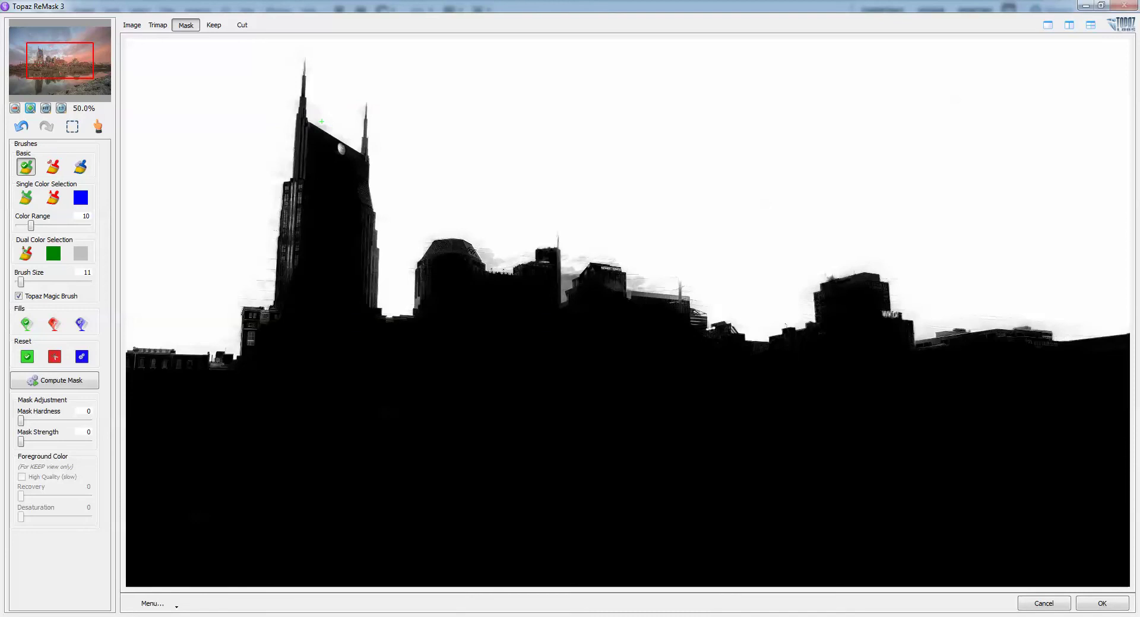
left_click(321, 122)
left_click(292, 96)
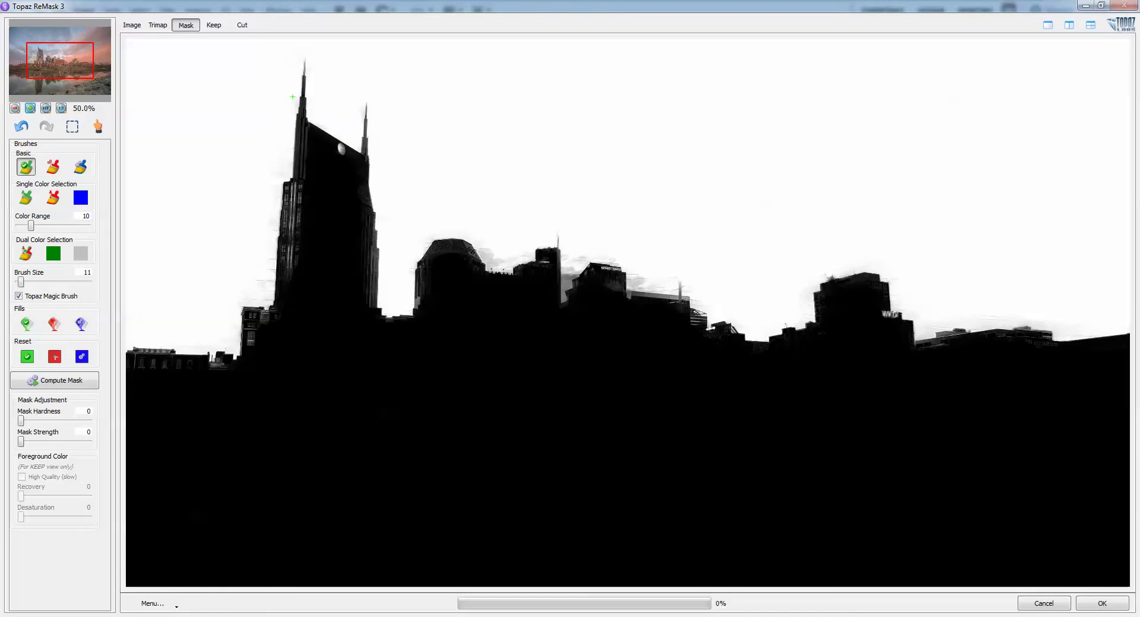
left_click(292, 99)
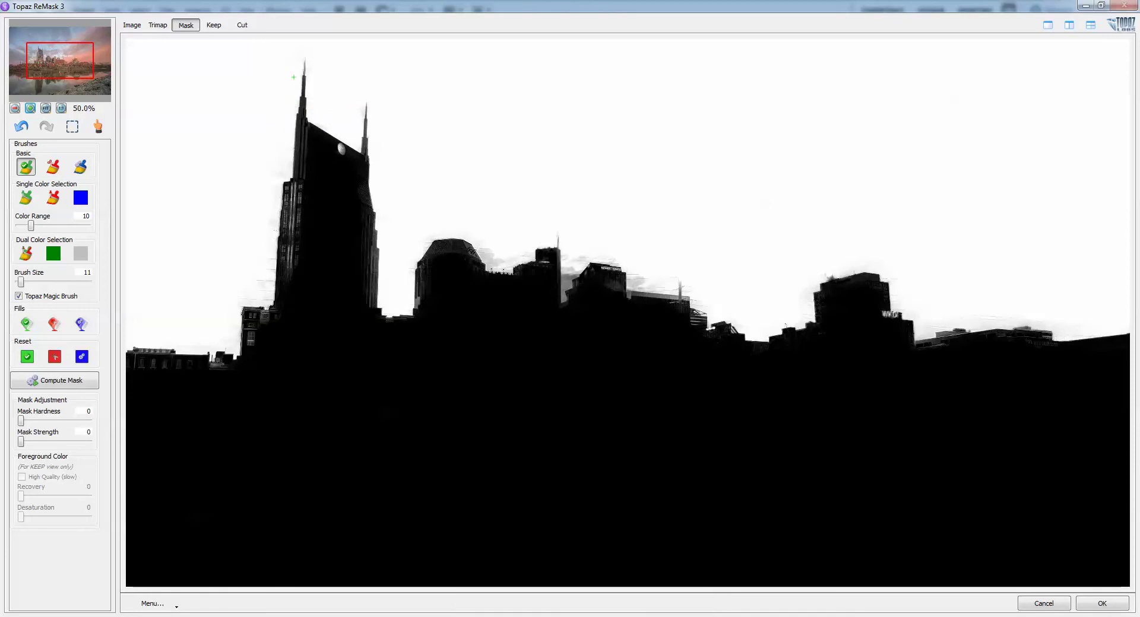
left_click(312, 68)
left_click(275, 247)
left_click(436, 234)
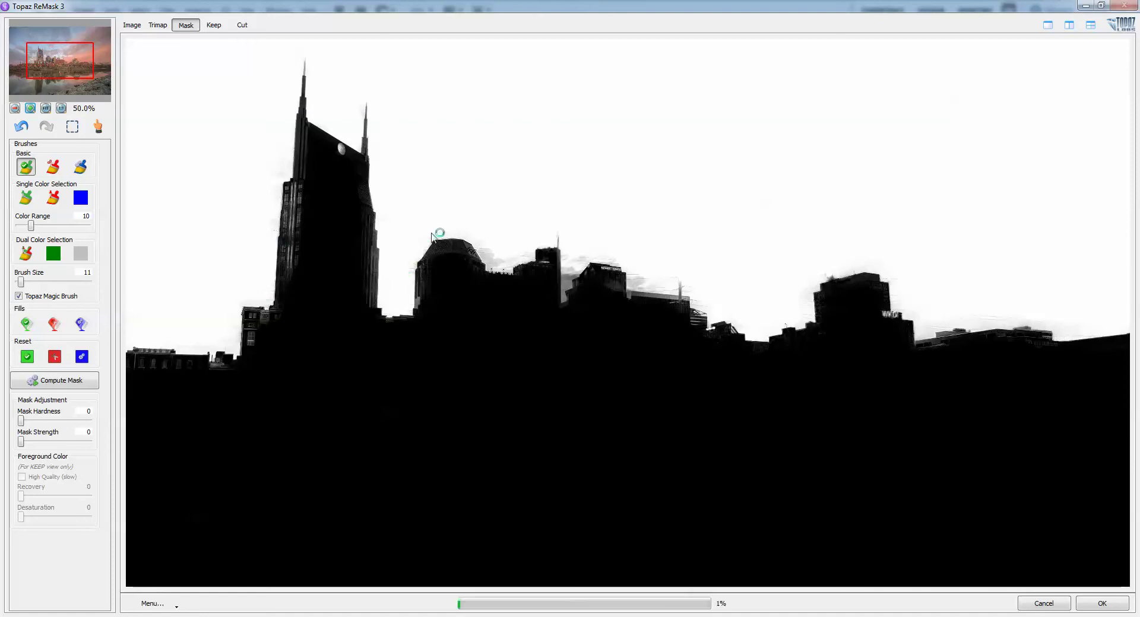
left_click(492, 262)
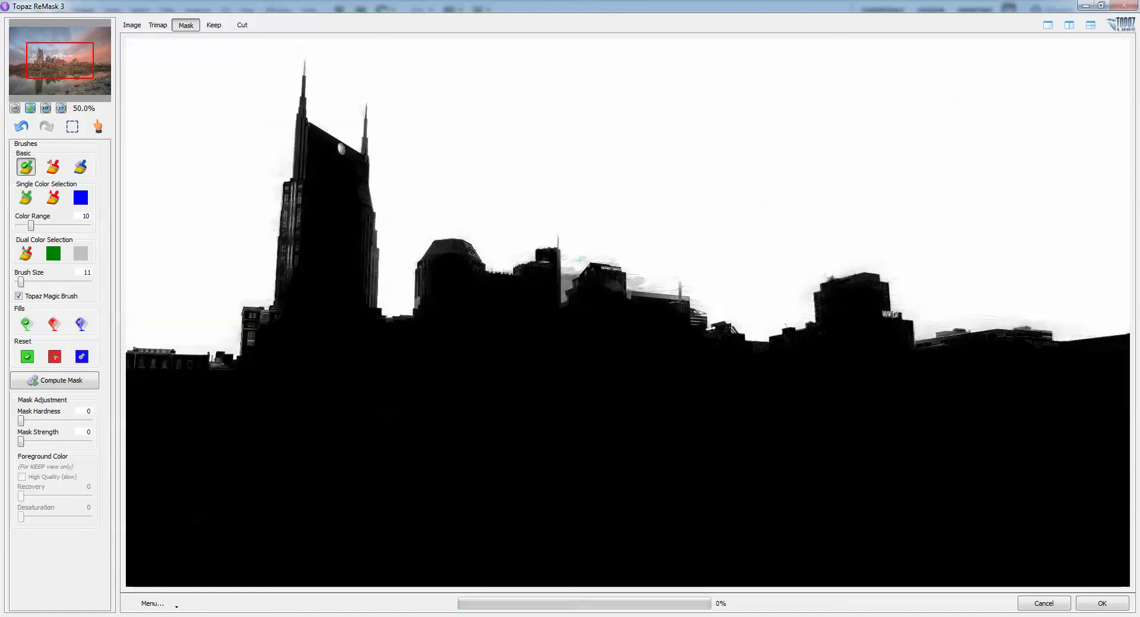
Clear grey sky specks with a size-1 brush and touch up building, mast and tower edges
left_click_drag(567, 273, 571, 291)
key("bracketleft")
key("bracketleft")
key("bracketleft")
key("bracketleft")
key("bracketleft")
key("bracketleft")
key("bracketleft")
key("bracketleft")
key("bracketleft")
key("bracketleft")
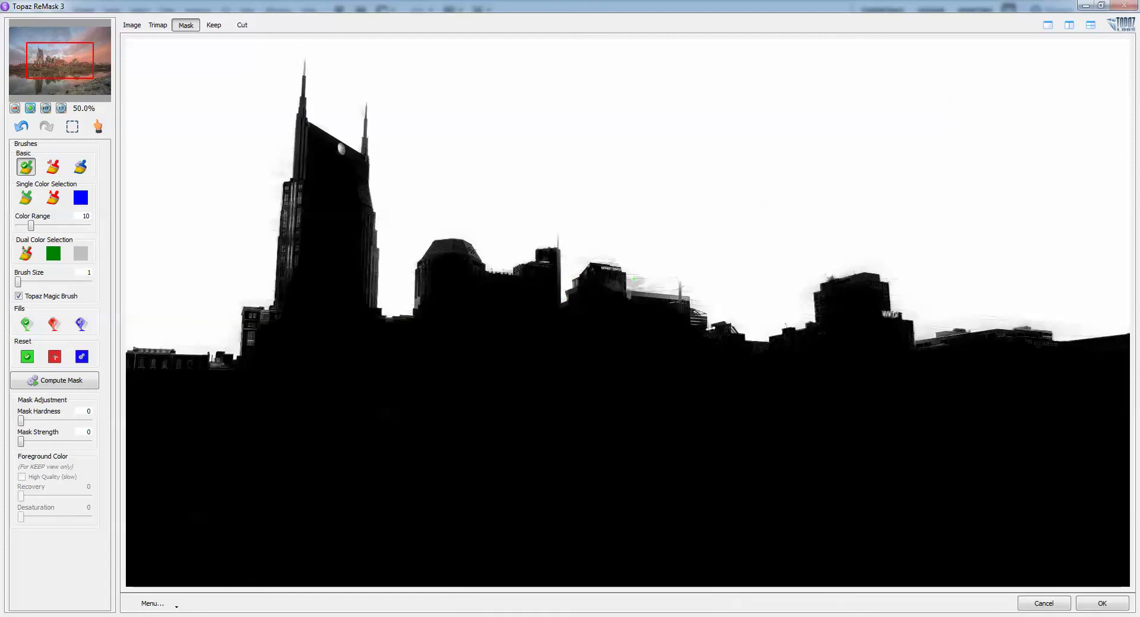
left_click_drag(672, 289, 681, 290)
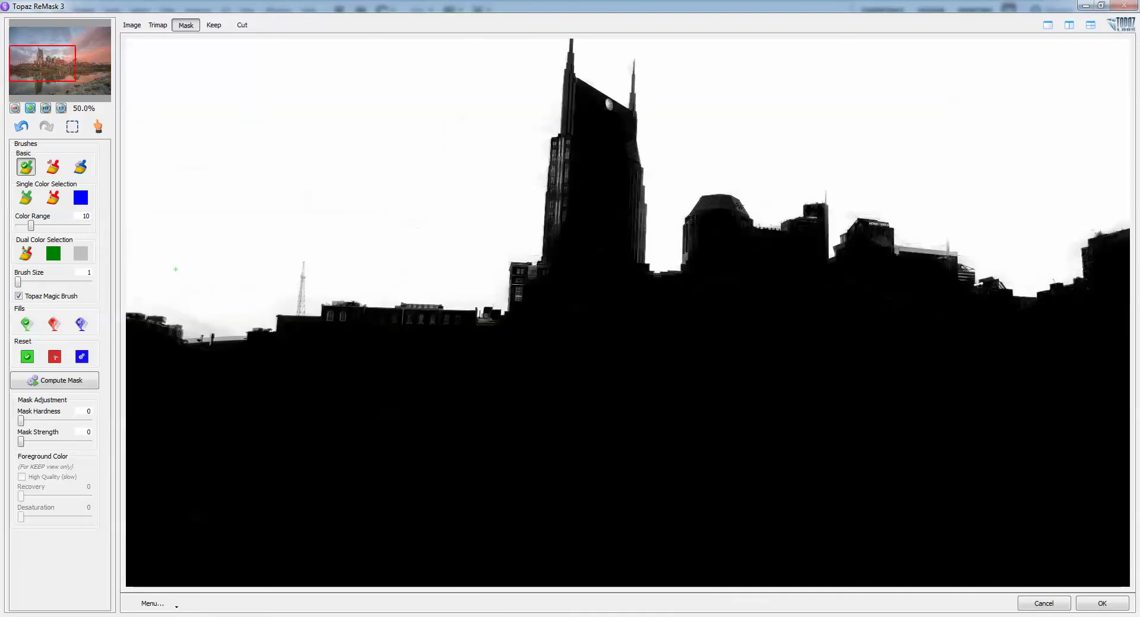
left_click_drag(182, 305, 202, 325)
left_click(244, 336)
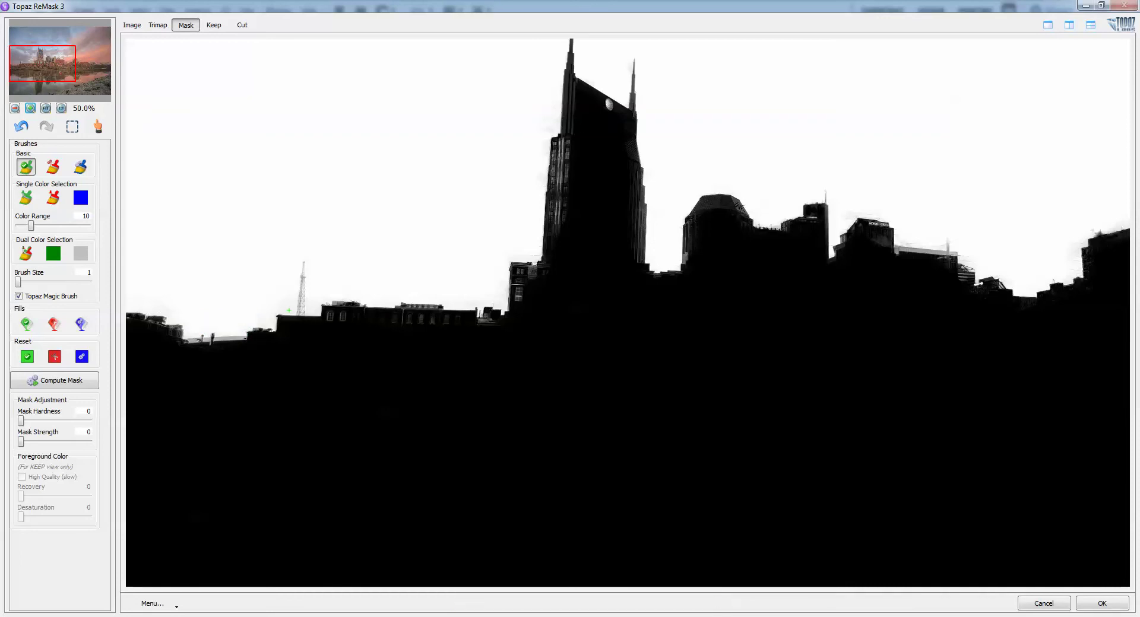
left_click(496, 296)
key("bracketright")
left_click(498, 301)
left_click(552, 124)
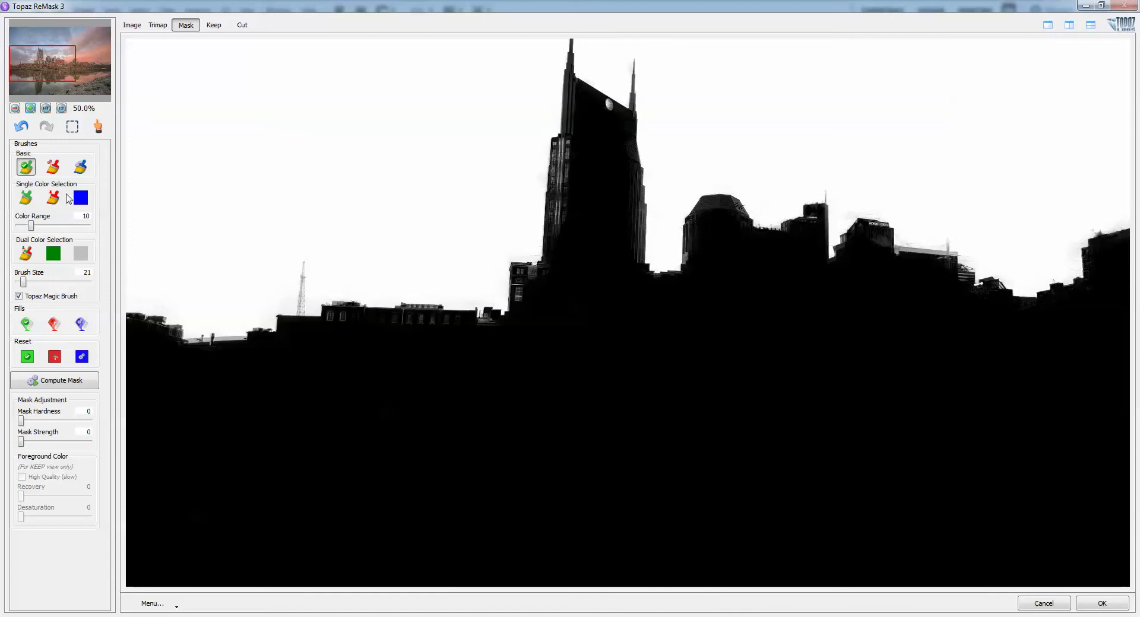
Darken the mask with the red cut brush along the low roofline, tower and dome edges
left_click(53, 167)
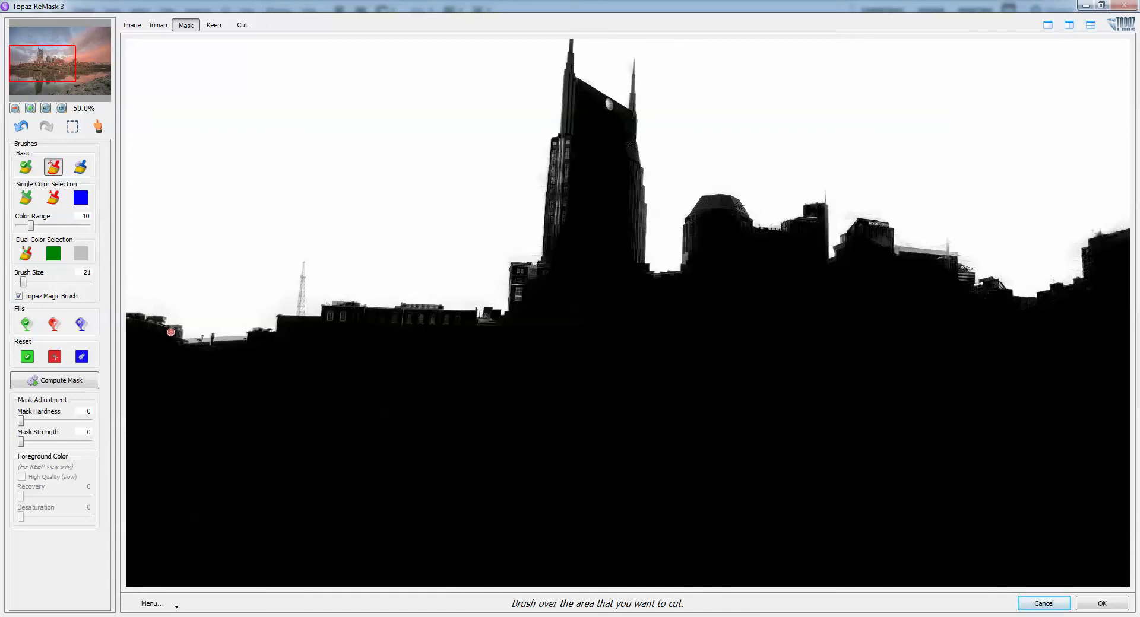
mouse_move(171, 333)
left_mouse_down()
mouse_move(197, 343)
mouse_move(330, 316)
mouse_move(458, 323)
mouse_move(517, 282)
mouse_move(516, 265)
mouse_move(554, 264)
mouse_move(572, 164)
mouse_move(566, 97)
left_mouse_up()
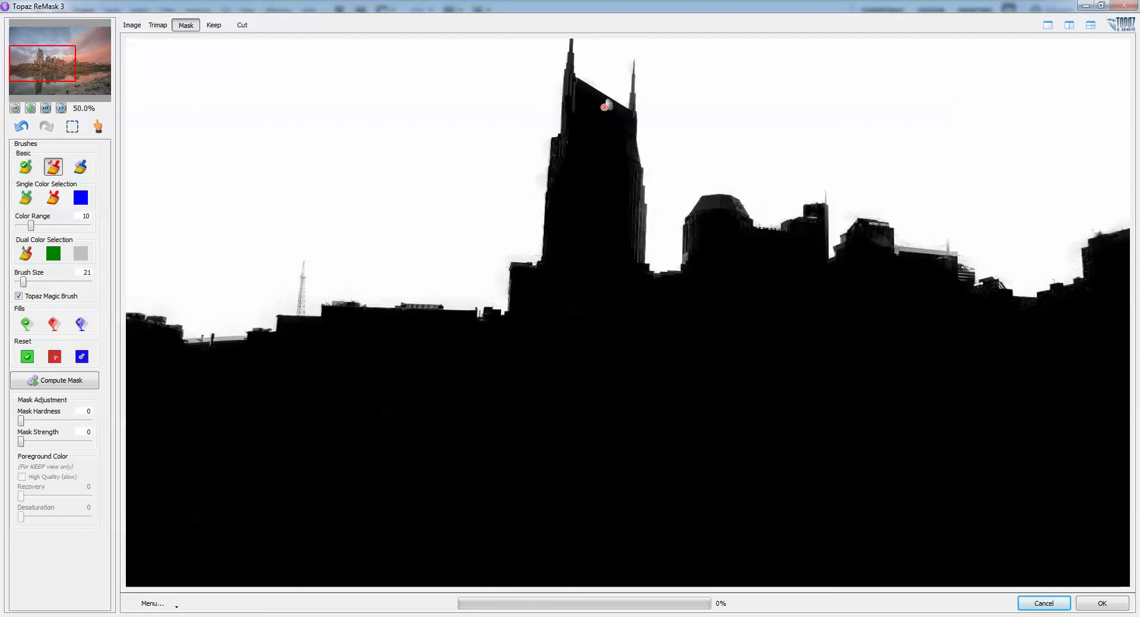
mouse_move(628, 150)
left_mouse_down()
mouse_move(634, 258)
mouse_move(634, 222)
left_mouse_up()
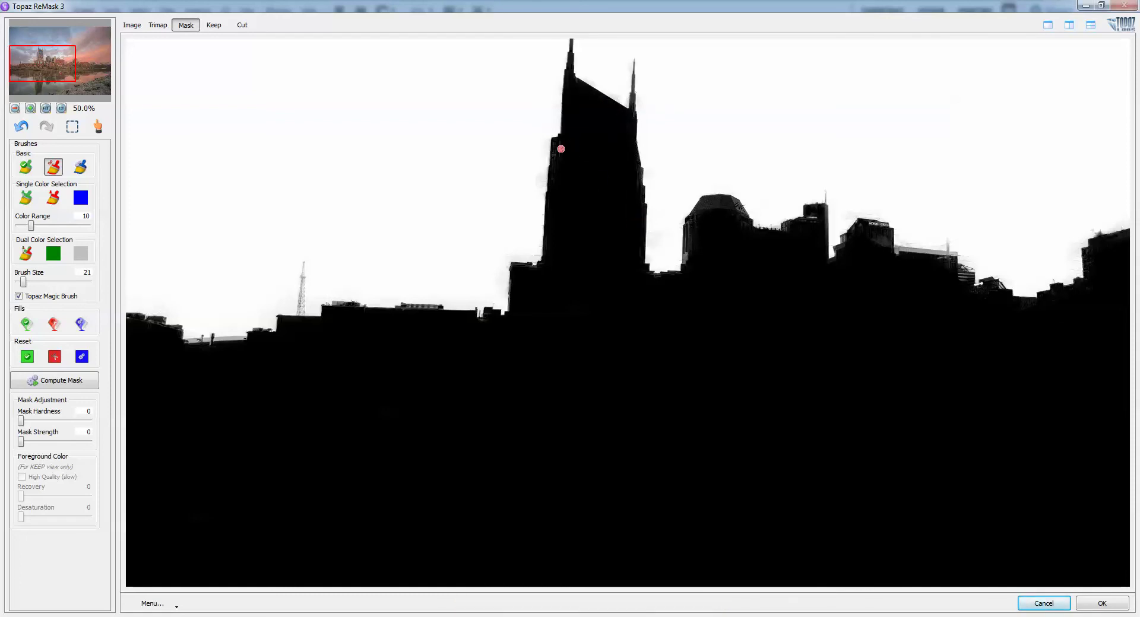
mouse_move(686, 264)
left_mouse_down()
mouse_move(700, 205)
mouse_move(759, 229)
left_mouse_up()
mouse_move(874, 244)
left_mouse_down()
mouse_move(883, 247)
mouse_move(850, 241)
left_mouse_up()
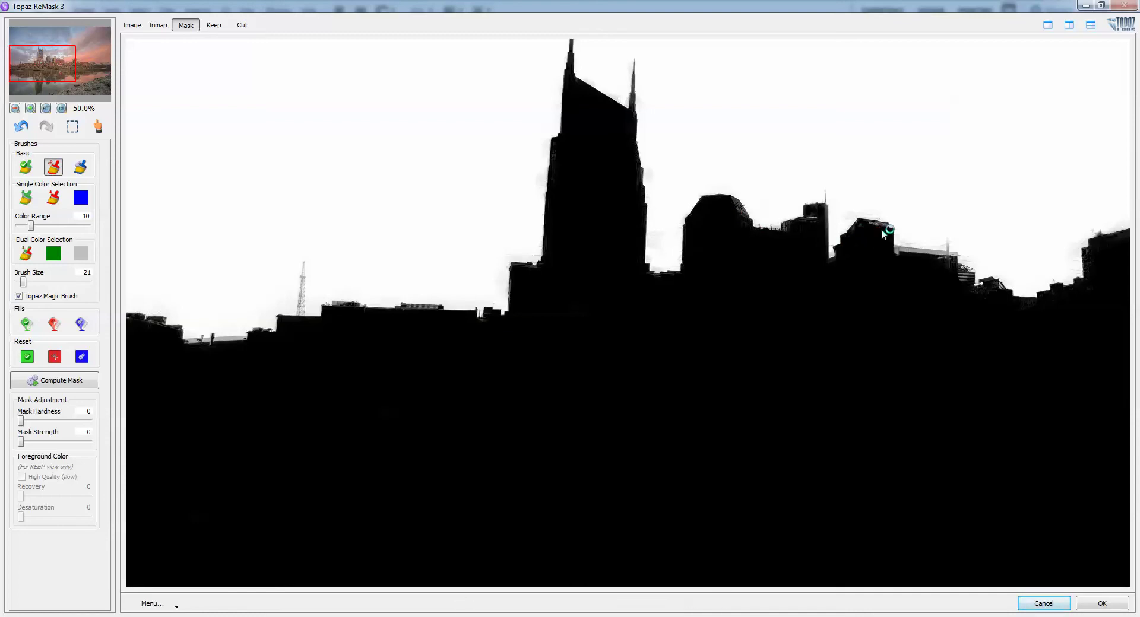
left_click_drag(913, 252, 948, 263)
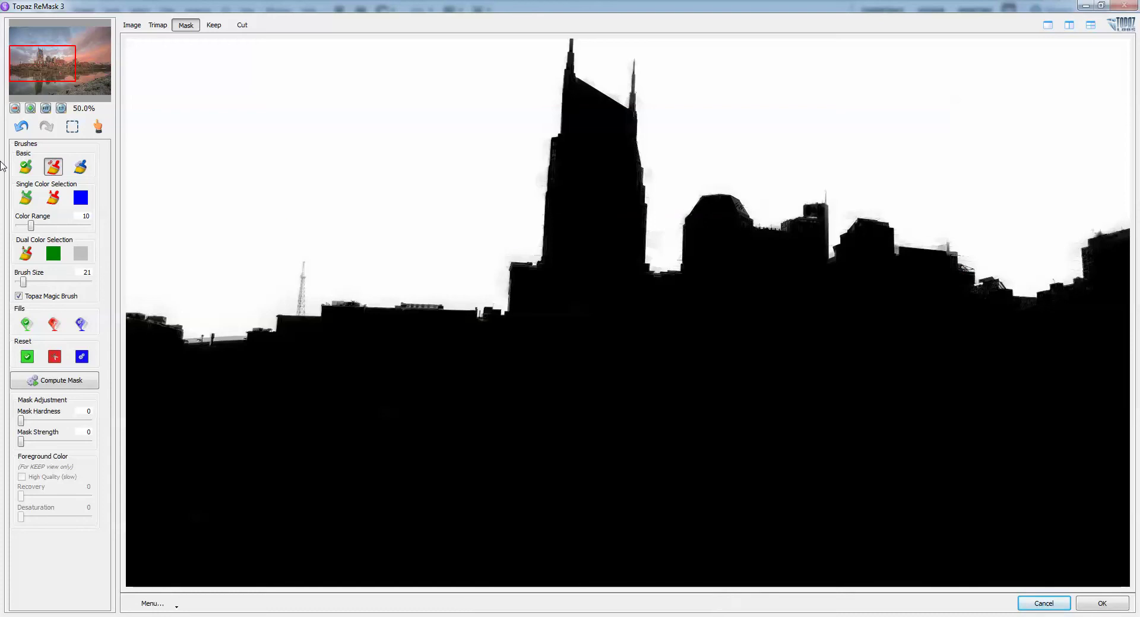
Pan to the right side of the skyline and cut sky away along the rooflines
left_click_drag(46, 60, 80, 57)
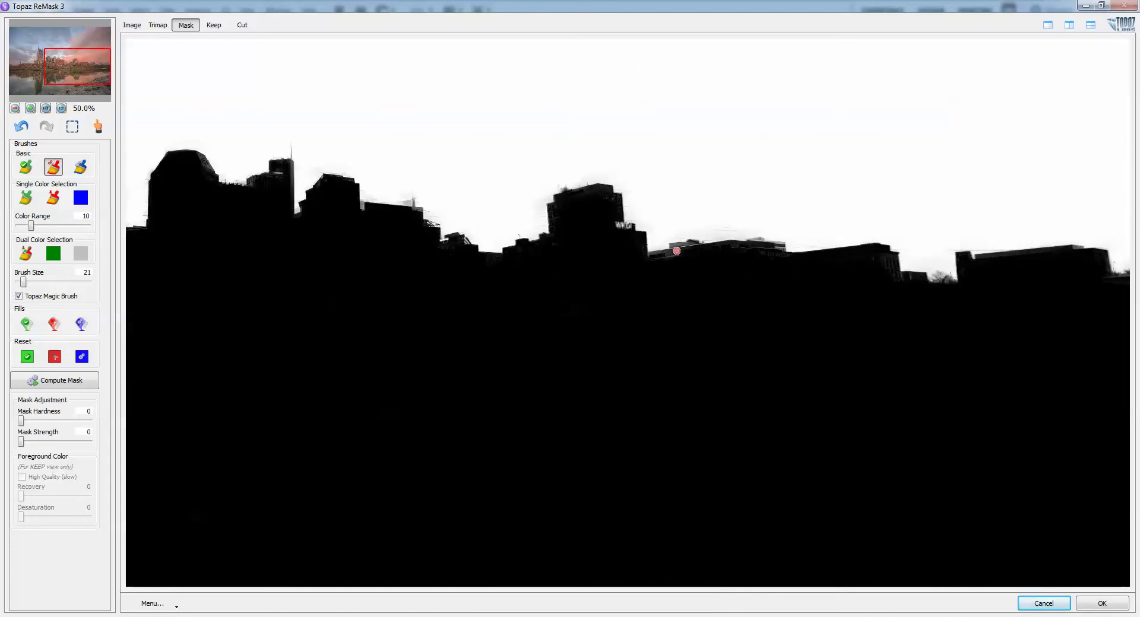
left_click(659, 257)
left_click_drag(736, 248, 820, 252)
left_click_drag(1008, 262, 1096, 266)
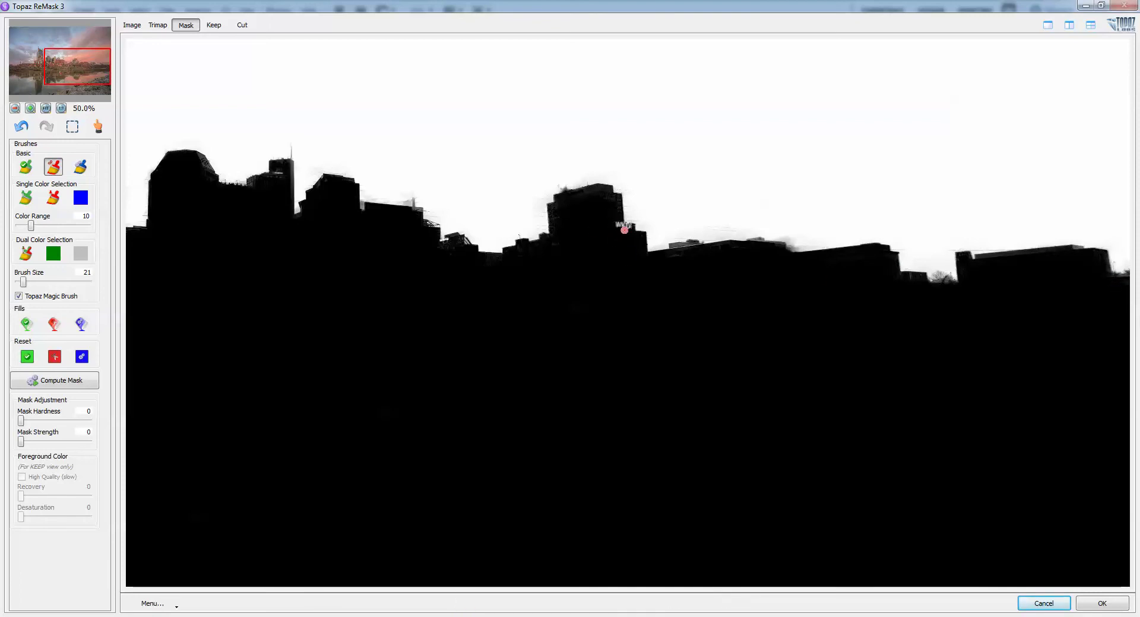
mouse_move(625, 230)
left_mouse_down()
mouse_move(605, 196)
mouse_move(560, 229)
left_mouse_up()
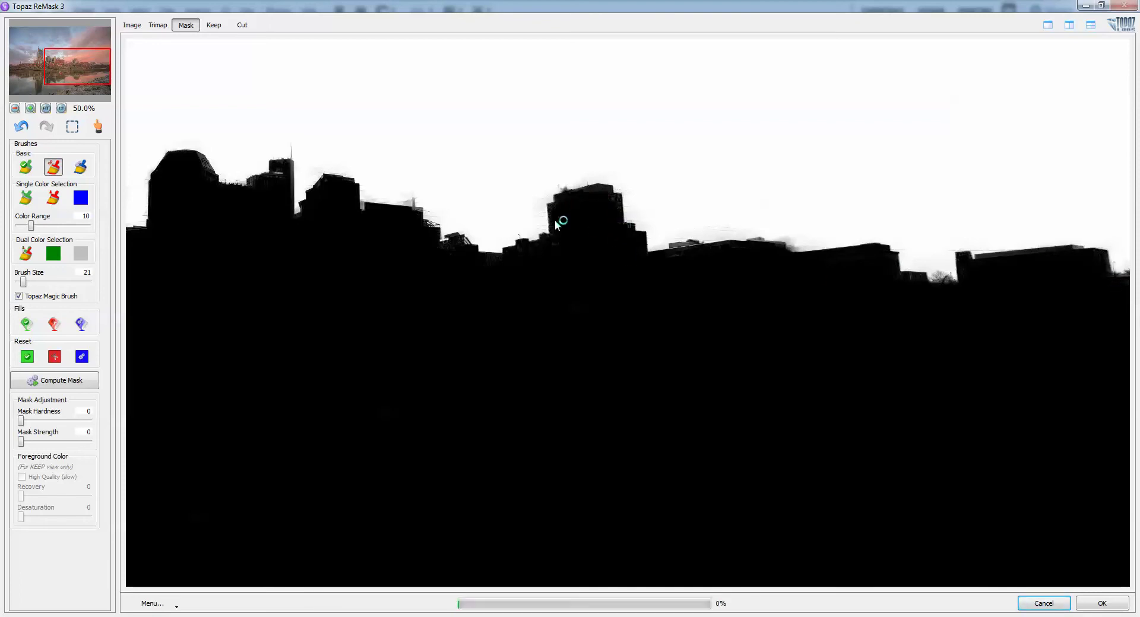
Restore building and skyline edges with the green keep brush, then accept the mask
left_click(26, 167)
left_click_drag(402, 201, 416, 199)
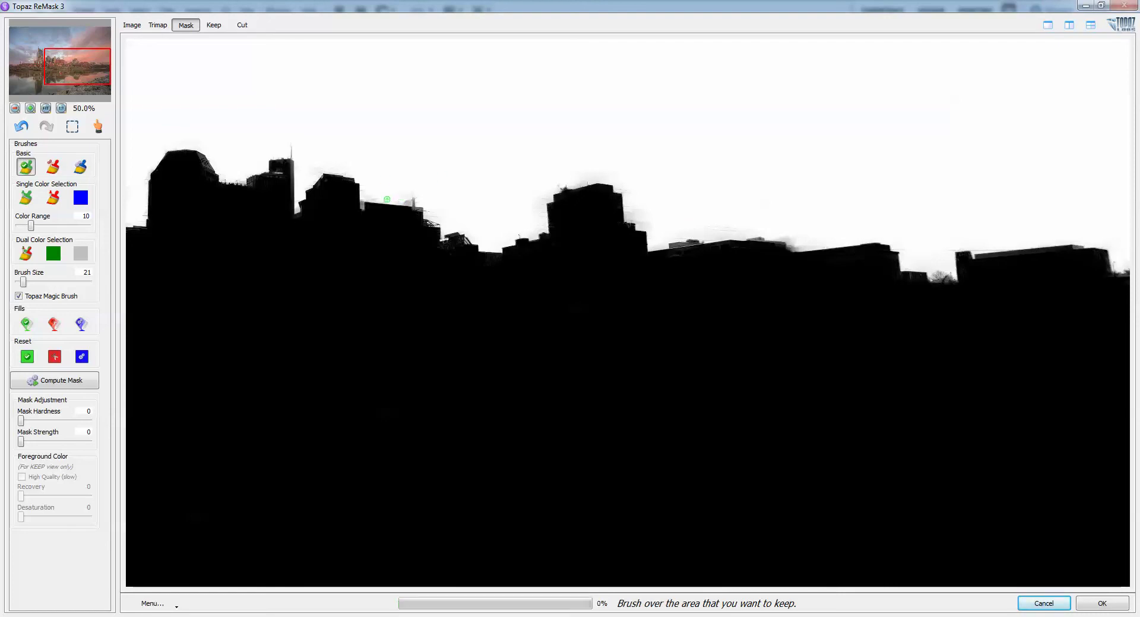
left_click(538, 209)
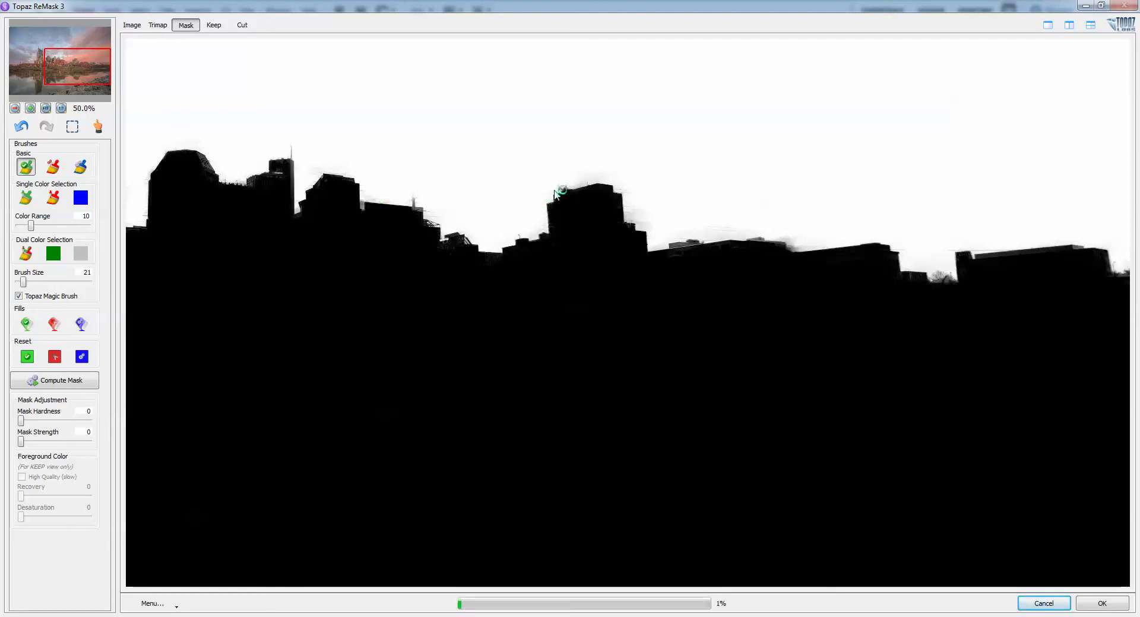
left_click(638, 218)
left_click(647, 225)
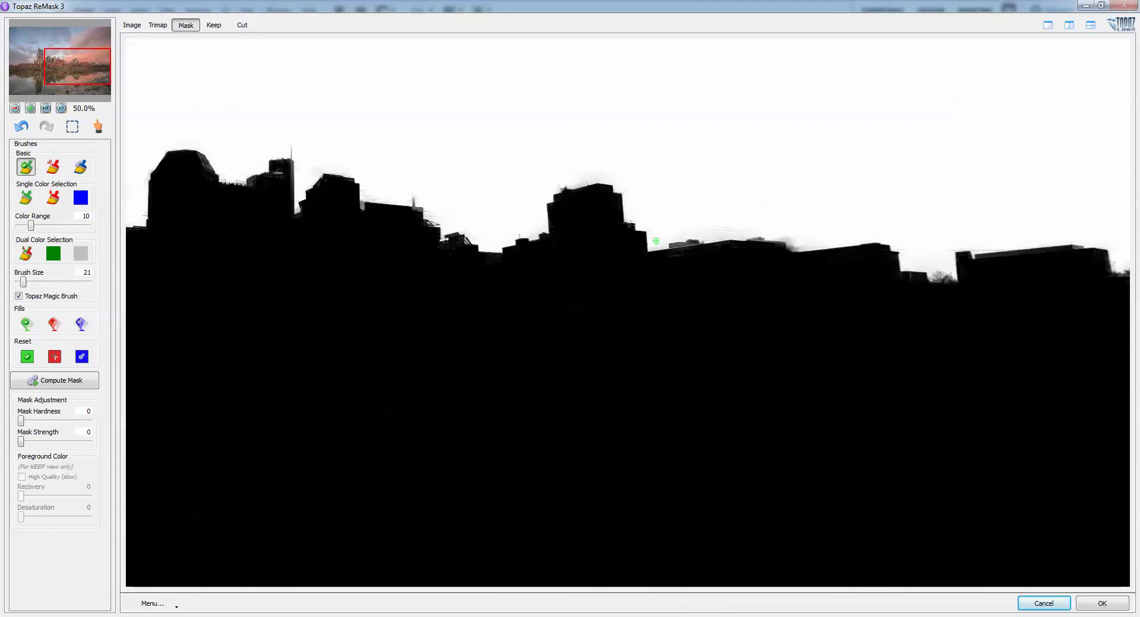
left_click(656, 240)
left_click(797, 243)
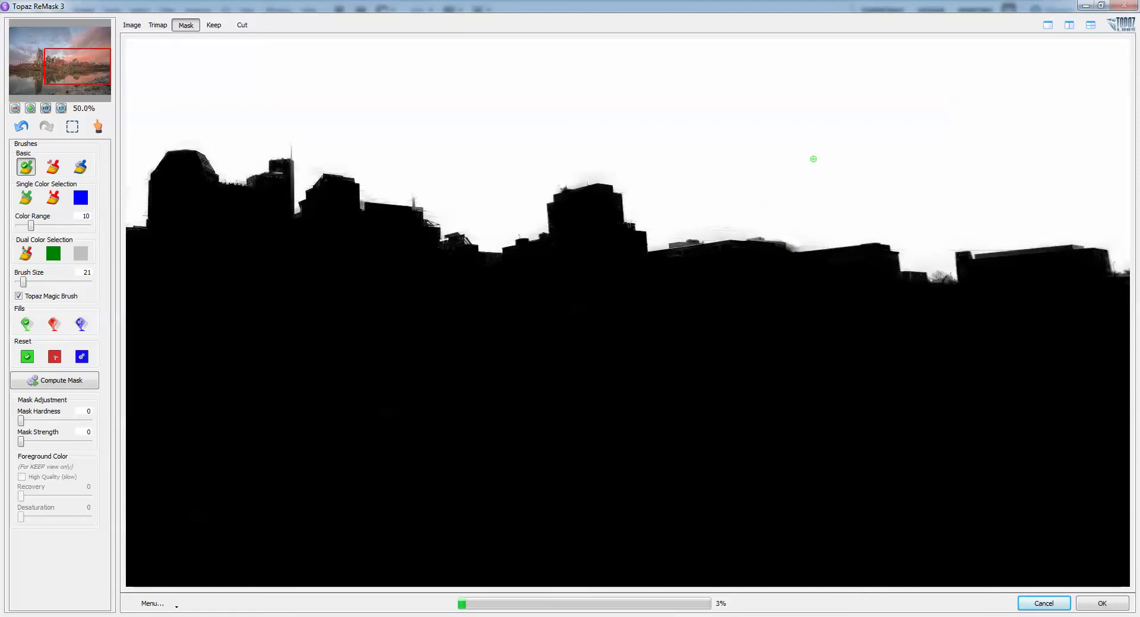
left_click(310, 164)
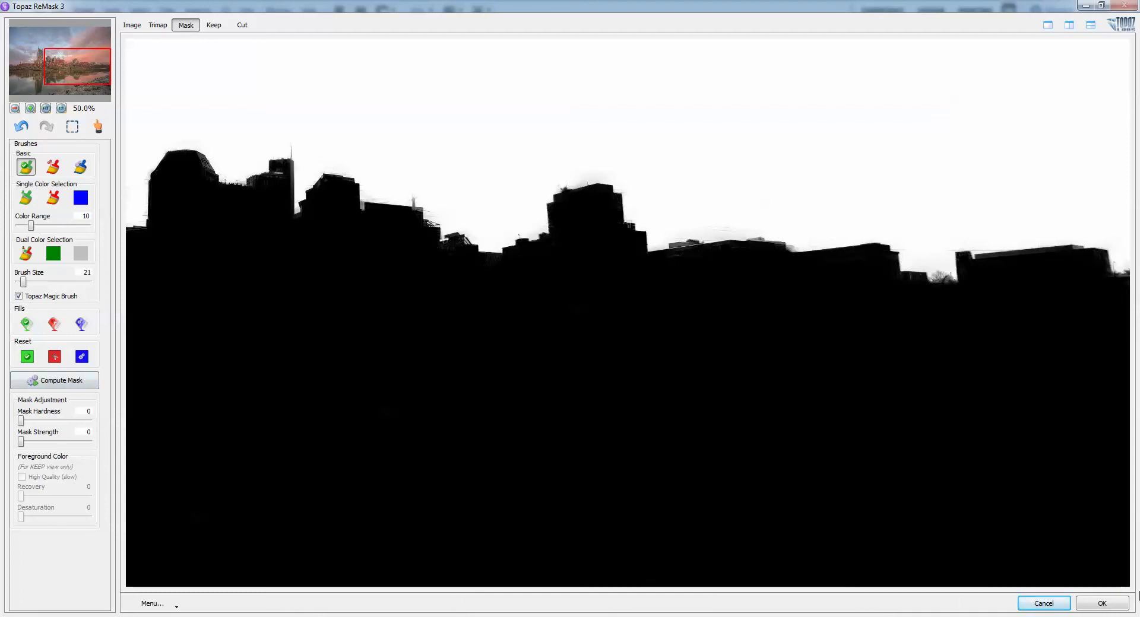
left_click(1102, 605)
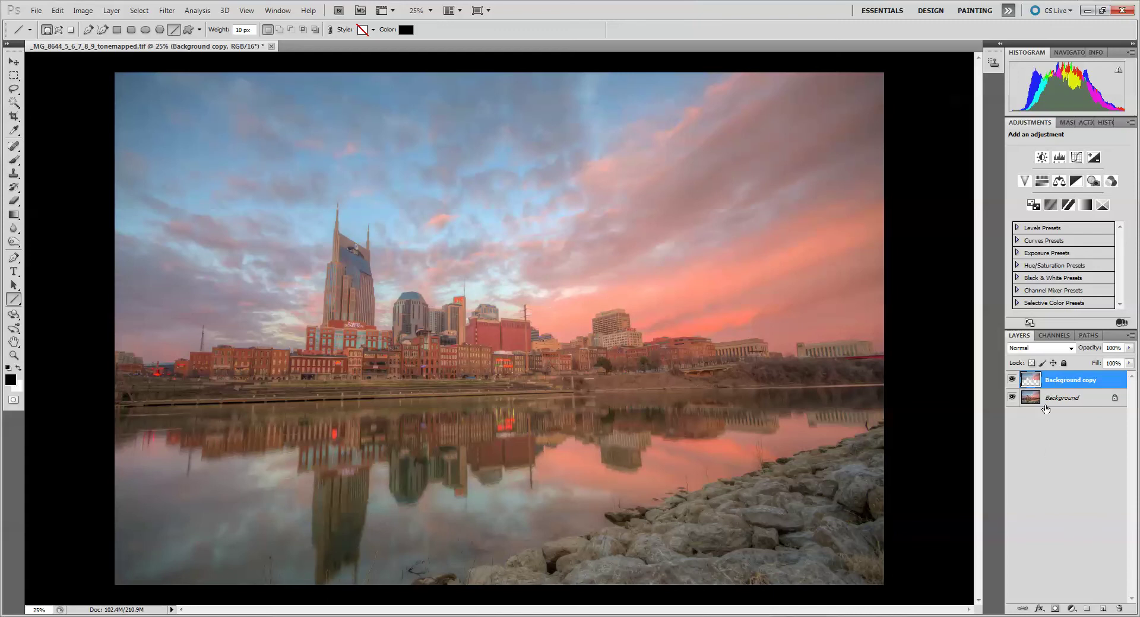
Add a Curves adjustment layer directly above the Background layer
left_click(1046, 406)
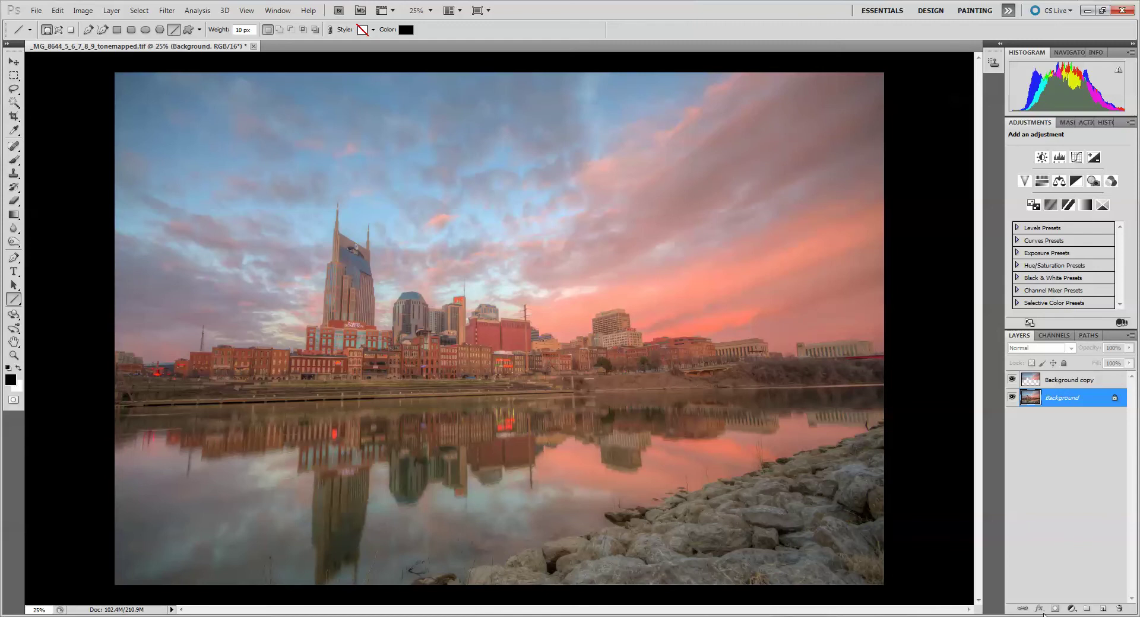
left_click(1071, 609)
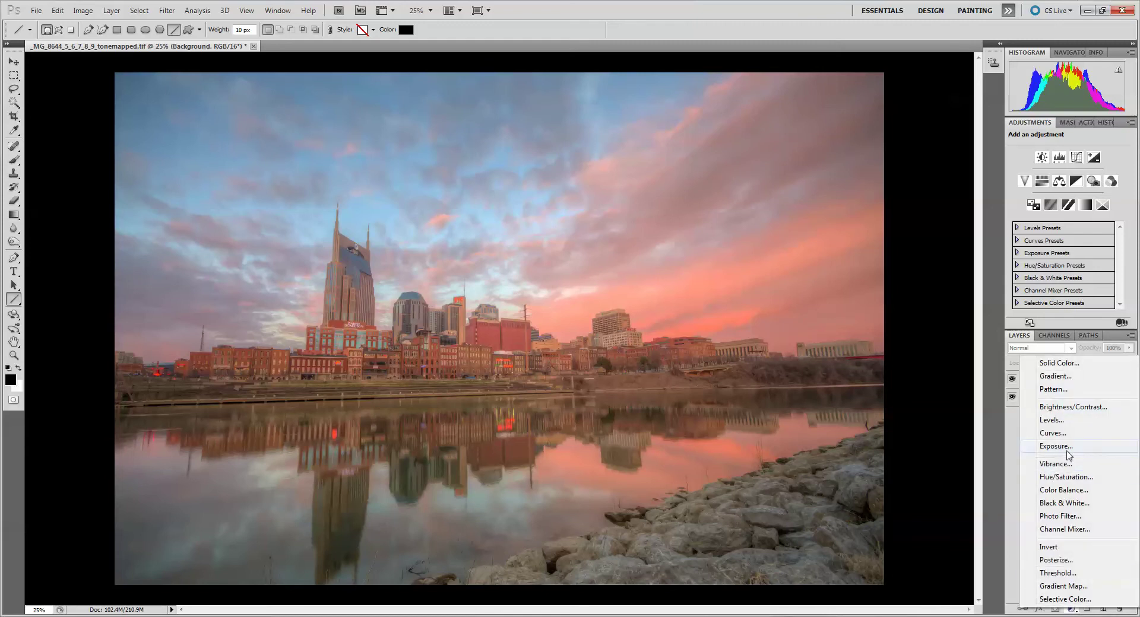
left_click(1068, 434)
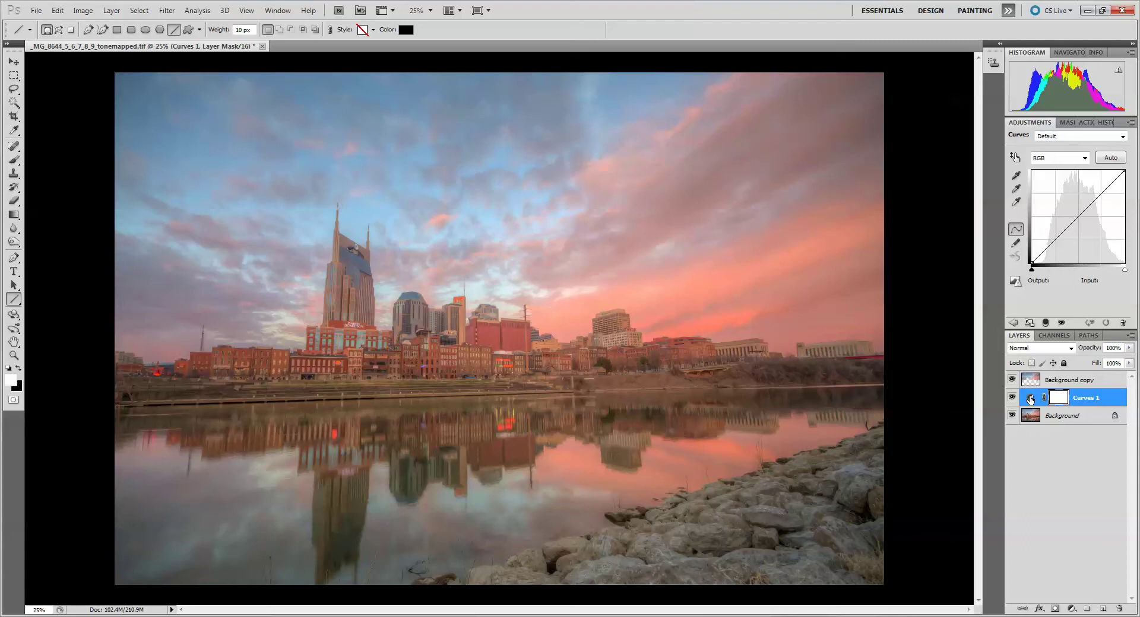
Invert the Curves 1 mask to black and ready a 200-pixel brush
key("ctrl+i")
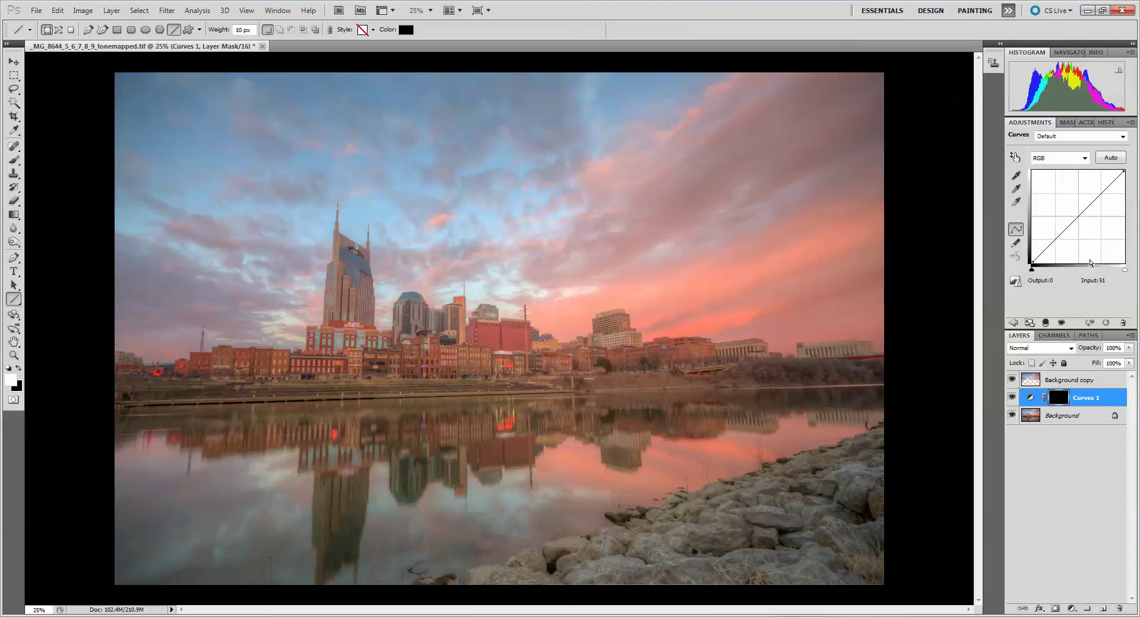
left_click(14, 159)
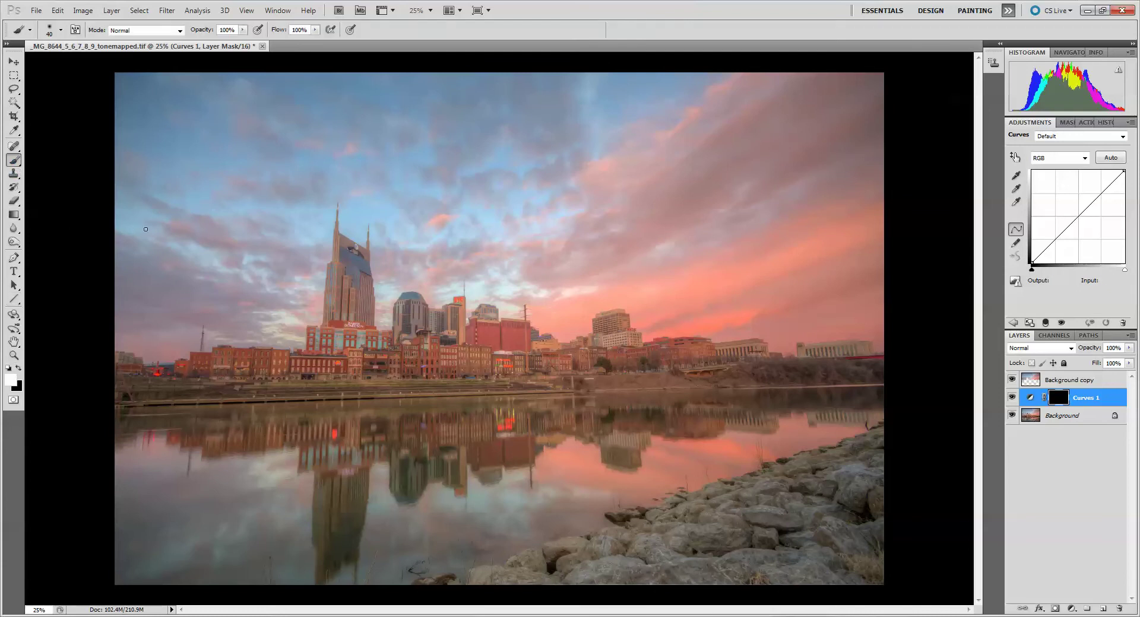
key("bracketright")
key("bracketright")
key("bracketright")
key("bracketright")
key("bracketright")
key("bracketright")
key("bracketright")
key("bracketright")
key("bracketright")
key("bracketright")
double_click(1063, 402)
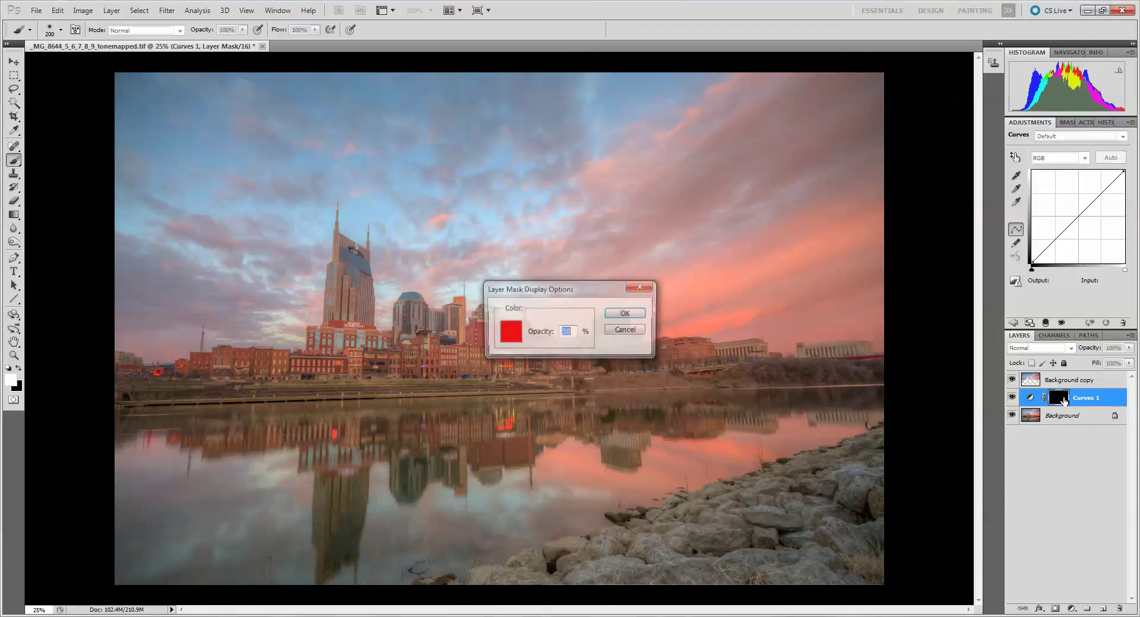
left_click(640, 326)
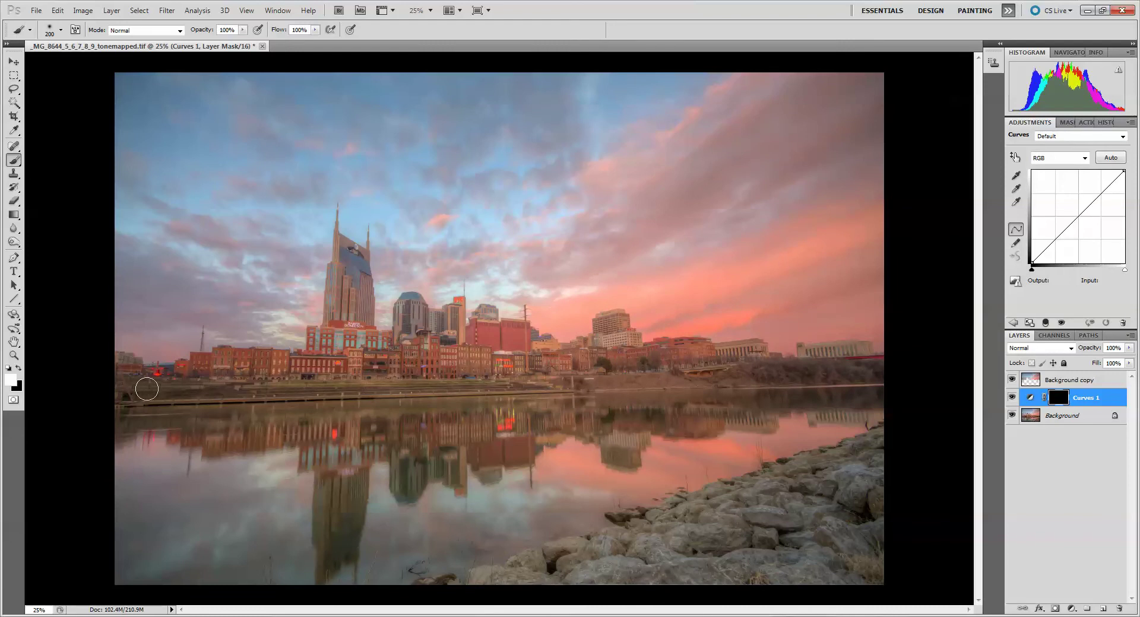
Paint white onto the Curves 1 mask over the low buildings and AT&T tower, checking the red overlay
mouse_move(103, 386)
left_mouse_down()
mouse_move(116, 354)
mouse_move(161, 377)
mouse_move(195, 366)
mouse_move(342, 371)
mouse_move(706, 331)
mouse_move(1019, 353)
left_mouse_up()
mouse_move(386, 379)
left_mouse_down()
mouse_move(351, 361)
mouse_move(348, 253)
mouse_move(349, 326)
mouse_move(352, 314)
mouse_move(339, 324)
mouse_move(370, 341)
left_mouse_up()
key("backslash")
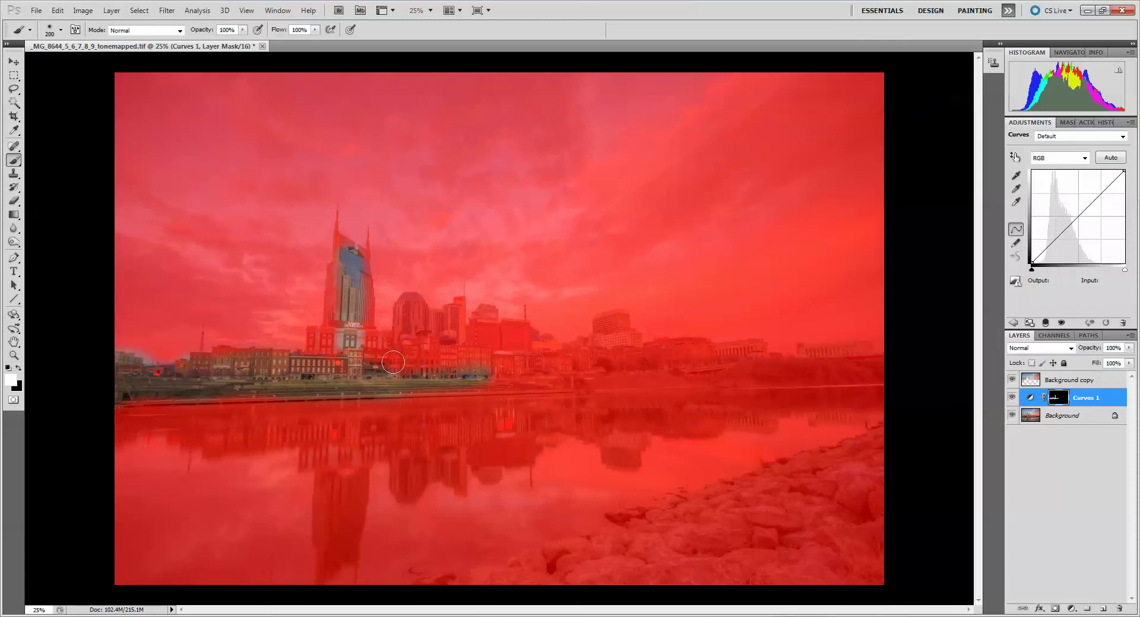
mouse_move(394, 363)
left_mouse_down()
mouse_move(622, 365)
mouse_move(657, 385)
mouse_move(683, 370)
mouse_move(852, 371)
left_mouse_up()
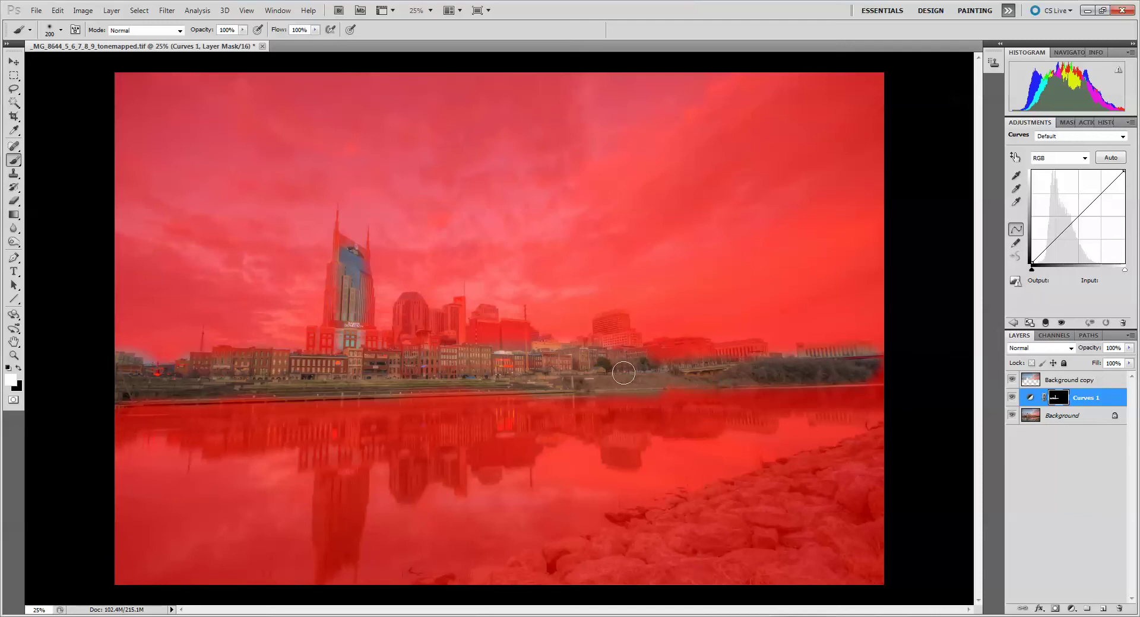
mouse_move(683, 360)
left_mouse_down()
mouse_move(884, 353)
mouse_move(737, 351)
mouse_move(767, 342)
mouse_move(740, 354)
mouse_move(741, 324)
mouse_move(760, 334)
mouse_move(624, 342)
mouse_move(678, 334)
mouse_move(580, 324)
mouse_move(578, 343)
mouse_move(509, 320)
mouse_move(522, 353)
mouse_move(464, 323)
mouse_move(460, 338)
mouse_move(465, 302)
mouse_move(423, 333)
mouse_move(433, 324)
mouse_move(381, 313)
mouse_move(397, 338)
mouse_move(321, 340)
mouse_move(337, 290)
mouse_move(336, 220)
mouse_move(351, 226)
mouse_move(362, 259)
mouse_move(361, 323)
mouse_move(94, 349)
left_mouse_up()
Extend the mask to the left and far-right skyline with a 400-pixel brush, then hide the overlay
key("bracketright")
key("bracketright")
key("bracketright")
left_click_drag(804, 361, 962, 358)
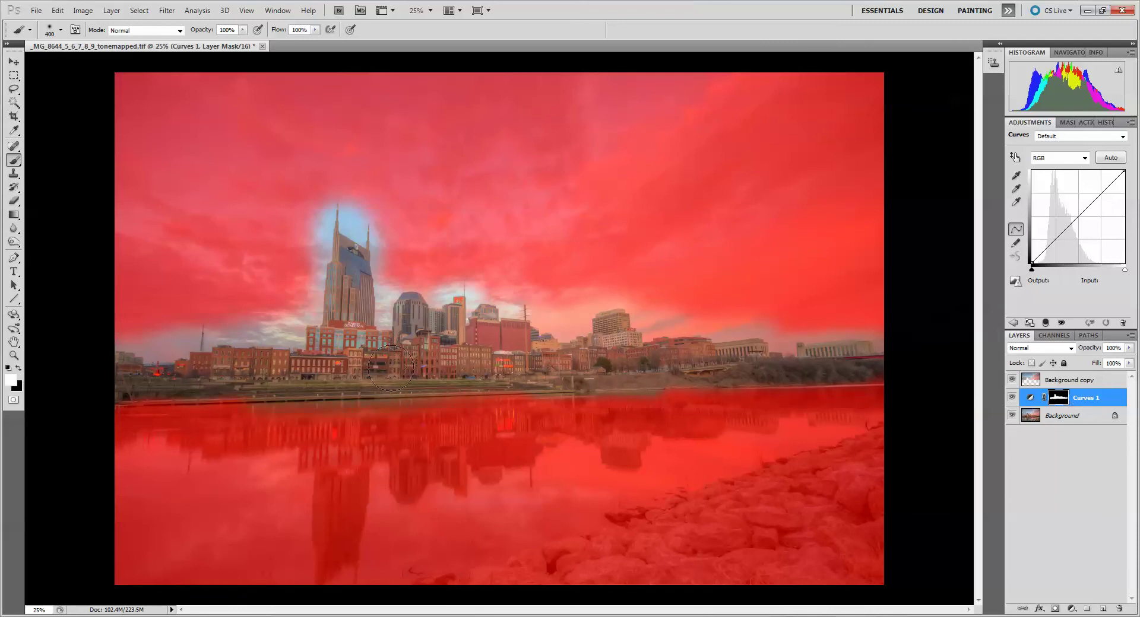
left_click(18, 368)
key("bracketleft")
key("bracketleft")
key("bracketleft")
key("bracketleft")
key("x")
key("backslash")
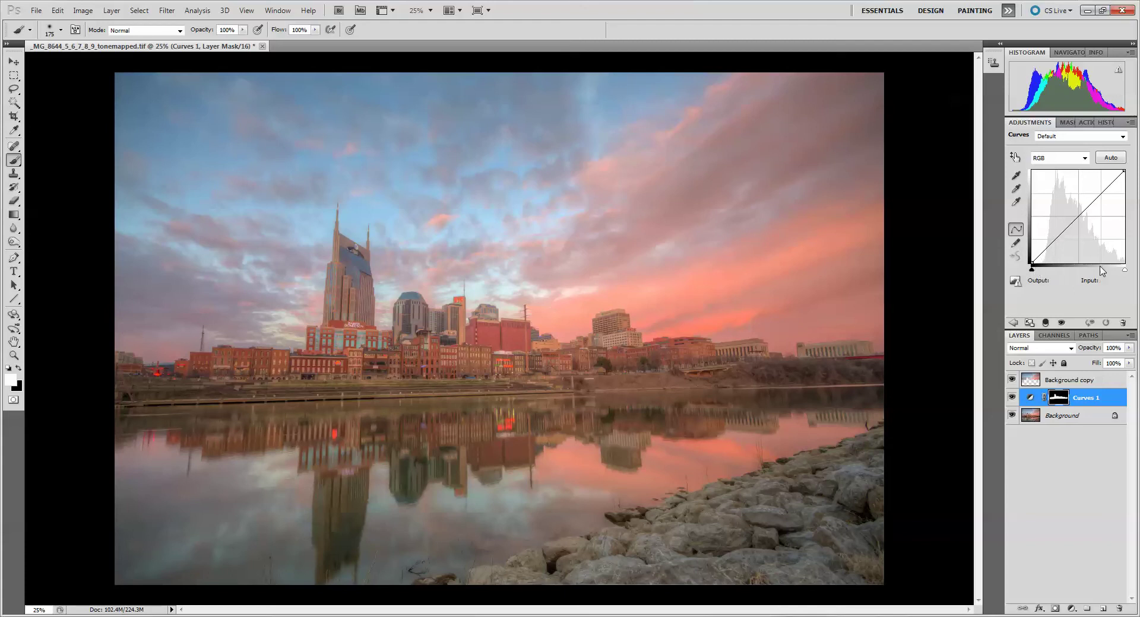
Shape an S-curve in Curves 1: lower a shadow point and raise the highlight at input 209 to 218
left_click(1050, 250)
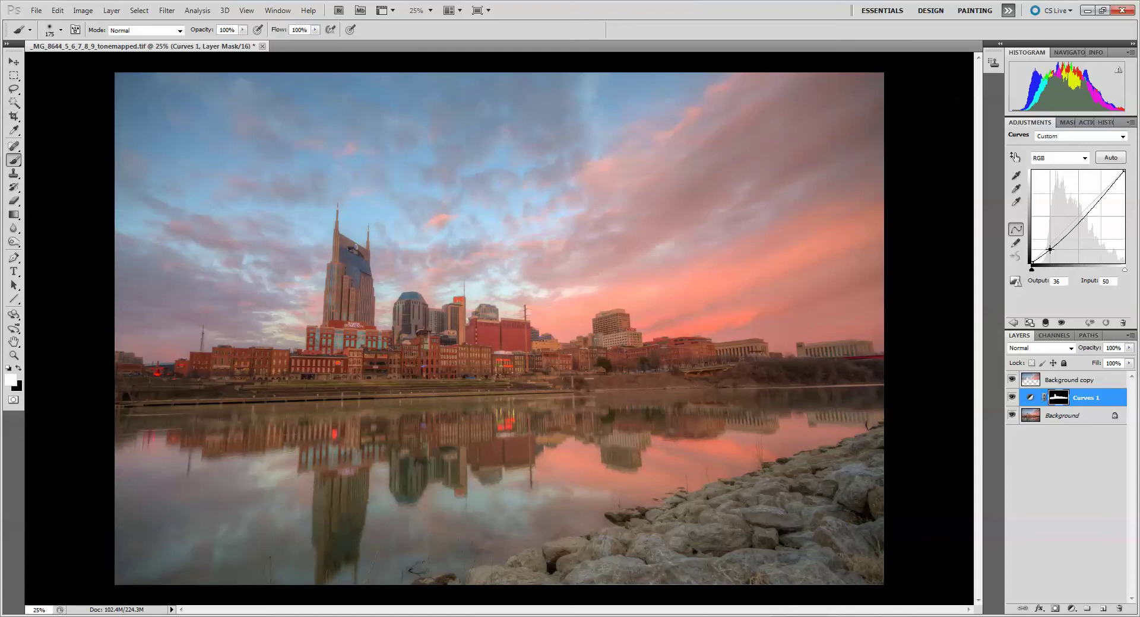
mouse_move(1049, 250)
left_mouse_down()
mouse_move(1063, 254)
mouse_move(1059, 241)
mouse_move(1068, 254)
mouse_move(1066, 238)
mouse_move(1078, 248)
mouse_move(1048, 254)
left_mouse_up()
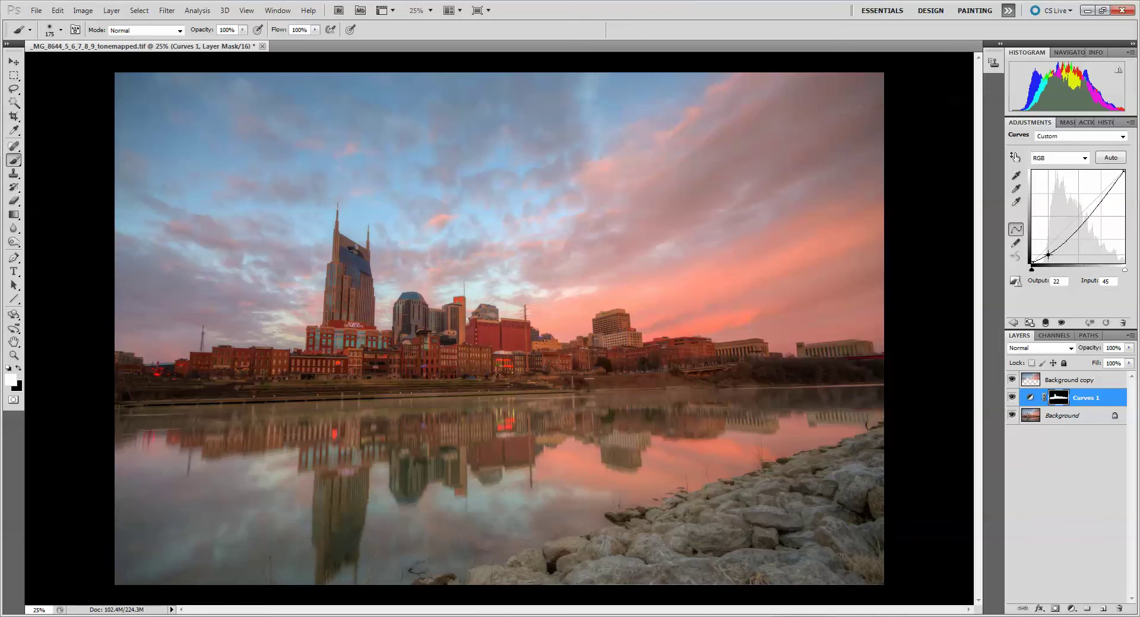
left_click_drag(1048, 255, 1047, 254)
left_click(1110, 184)
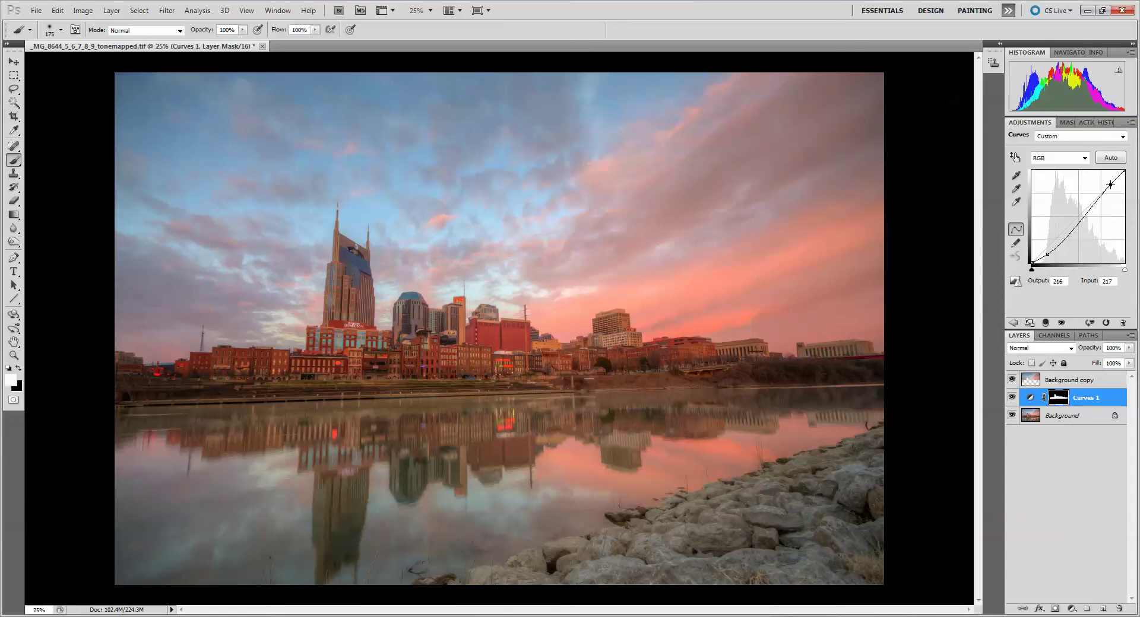
left_click_drag(1110, 184, 1108, 184)
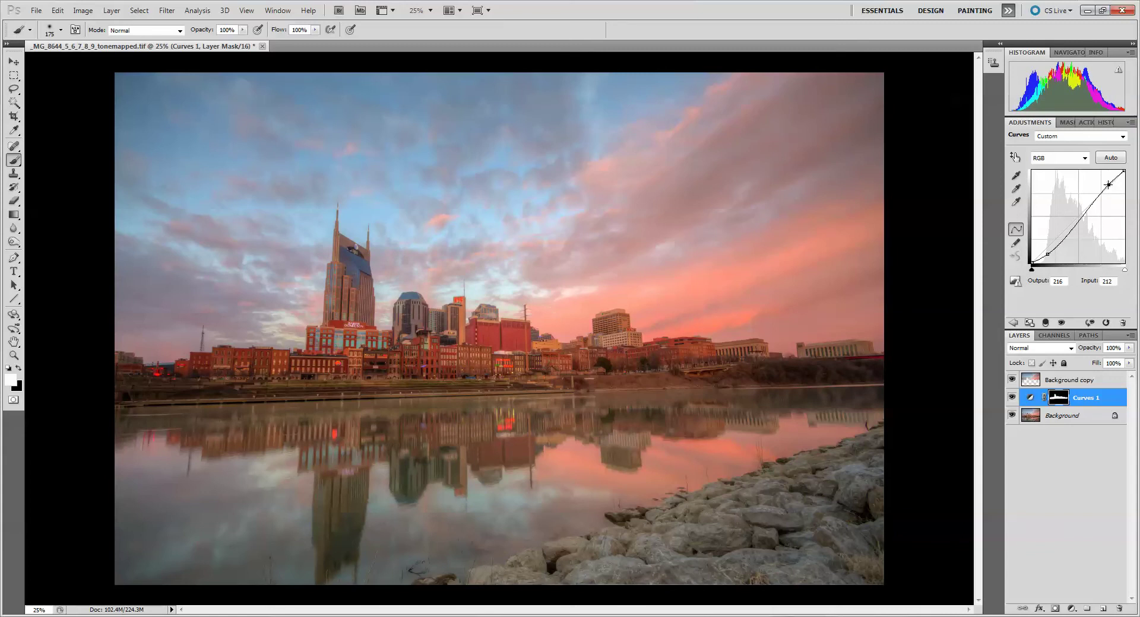
left_click_drag(1108, 185, 1107, 184)
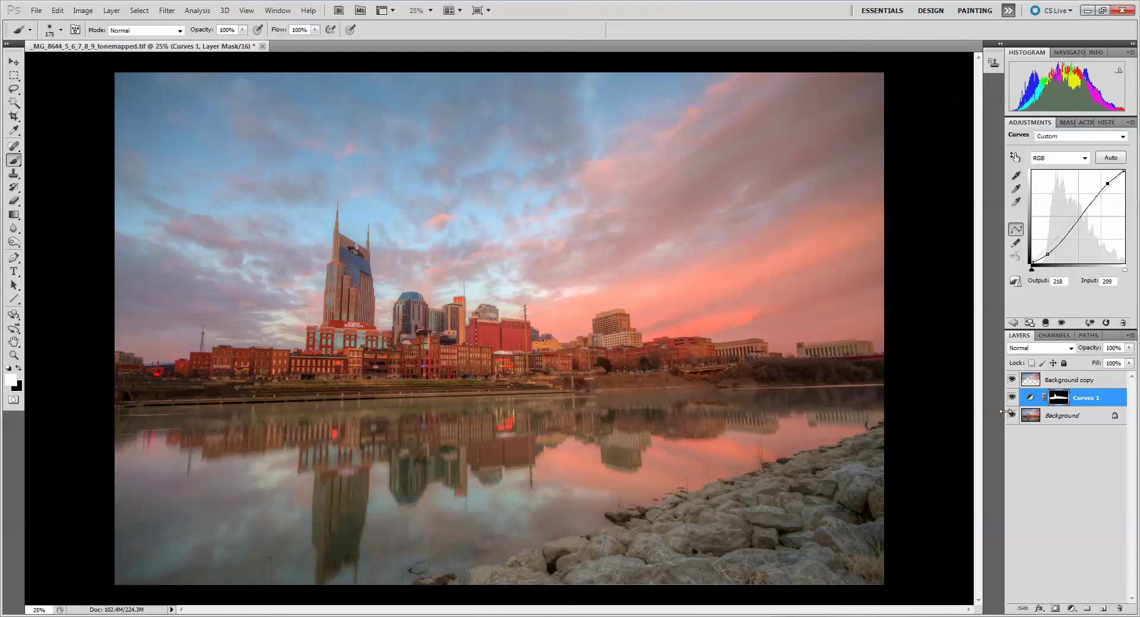
Add a Curves 2 adjustment layer, invert its mask to black and set a 200-pixel brush
left_click(1072, 609)
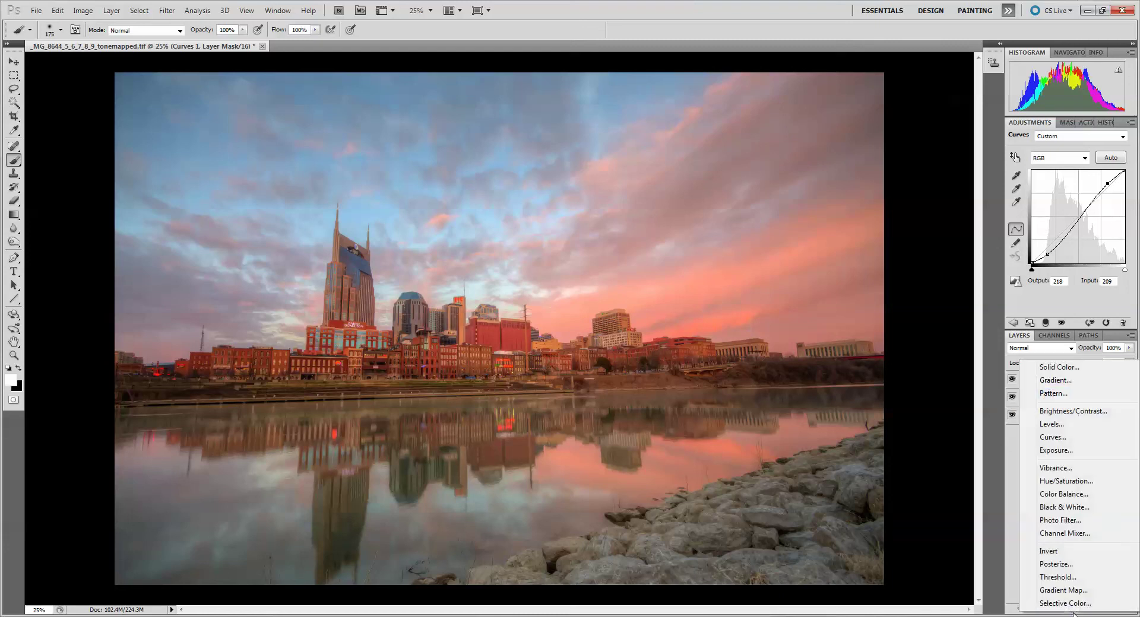
left_click(1064, 442)
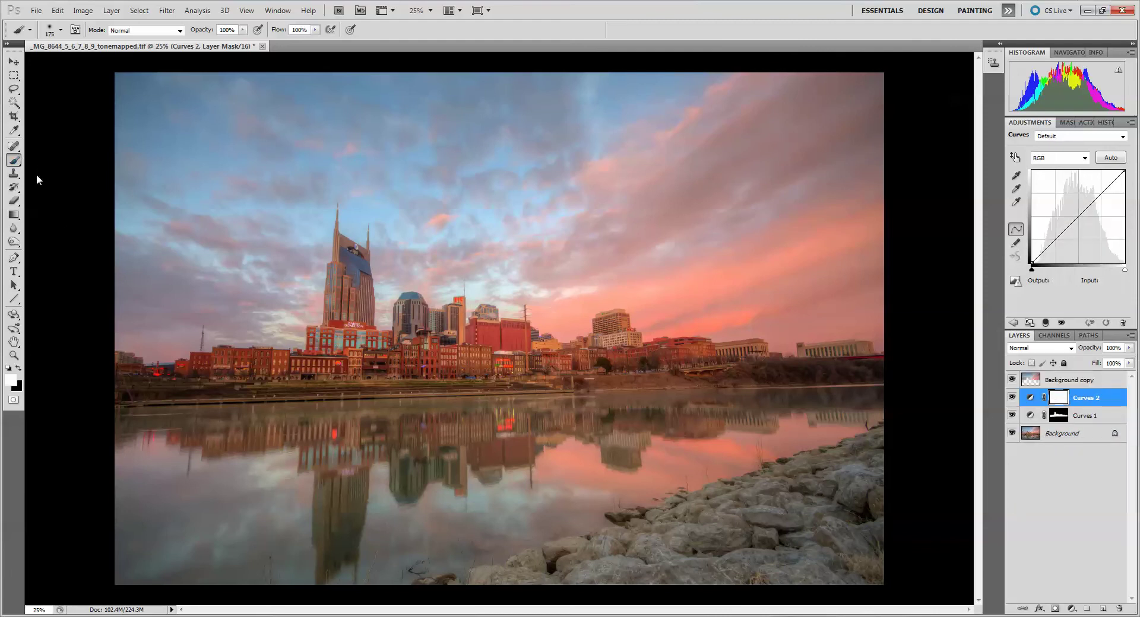
key("ctrl+i")
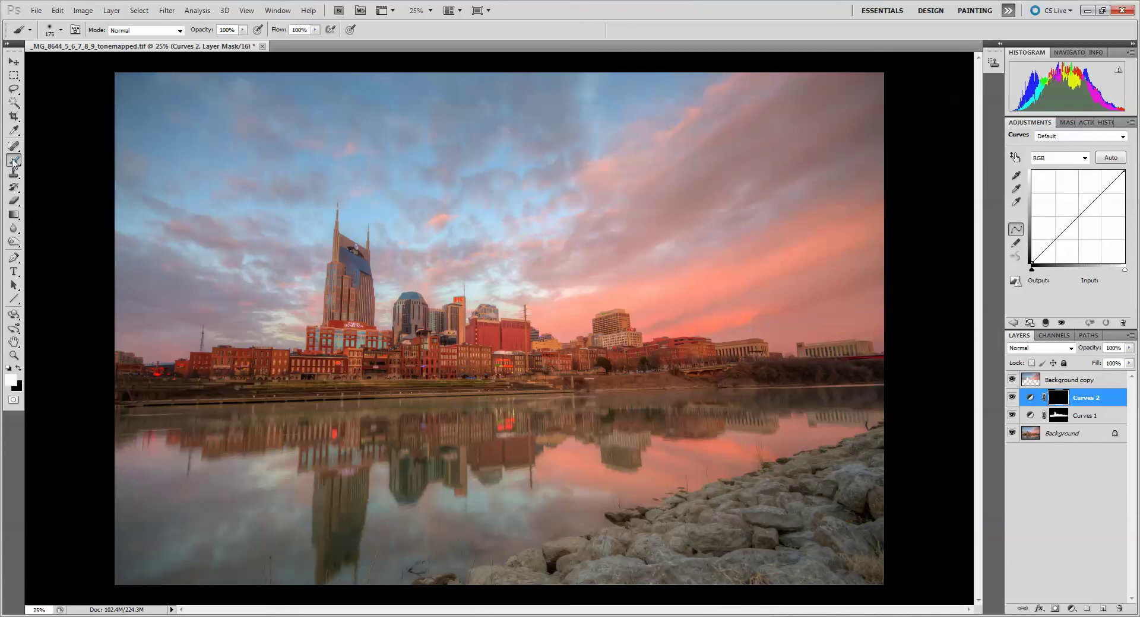
key("bracketright")
key("bracketright")
Paint white over the river and its reflections with 300–500 pixel brushes, then hide the overlay
key("backslash")
key("x")
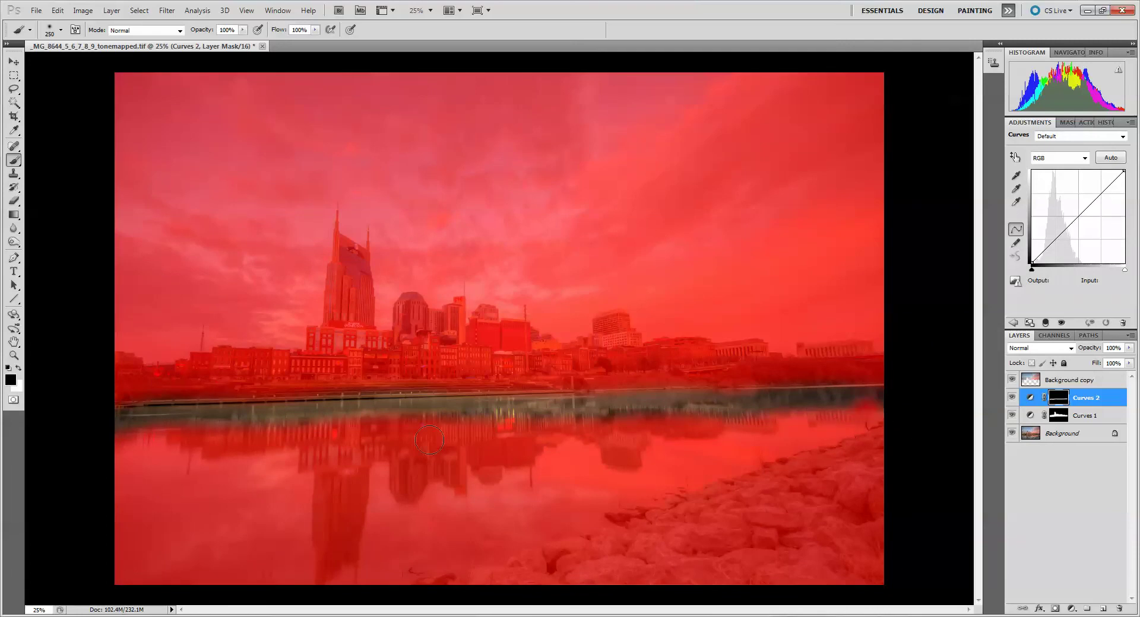
key("x")
mouse_move(108, 429)
left_mouse_down()
mouse_move(648, 439)
mouse_move(283, 433)
mouse_move(804, 405)
mouse_move(650, 439)
mouse_move(558, 478)
mouse_move(877, 405)
mouse_move(832, 431)
mouse_move(539, 532)
mouse_move(395, 565)
mouse_move(359, 586)
mouse_move(262, 576)
mouse_move(102, 548)
left_mouse_up()
key("bracketright")
key("bracketright")
key("bracketright")
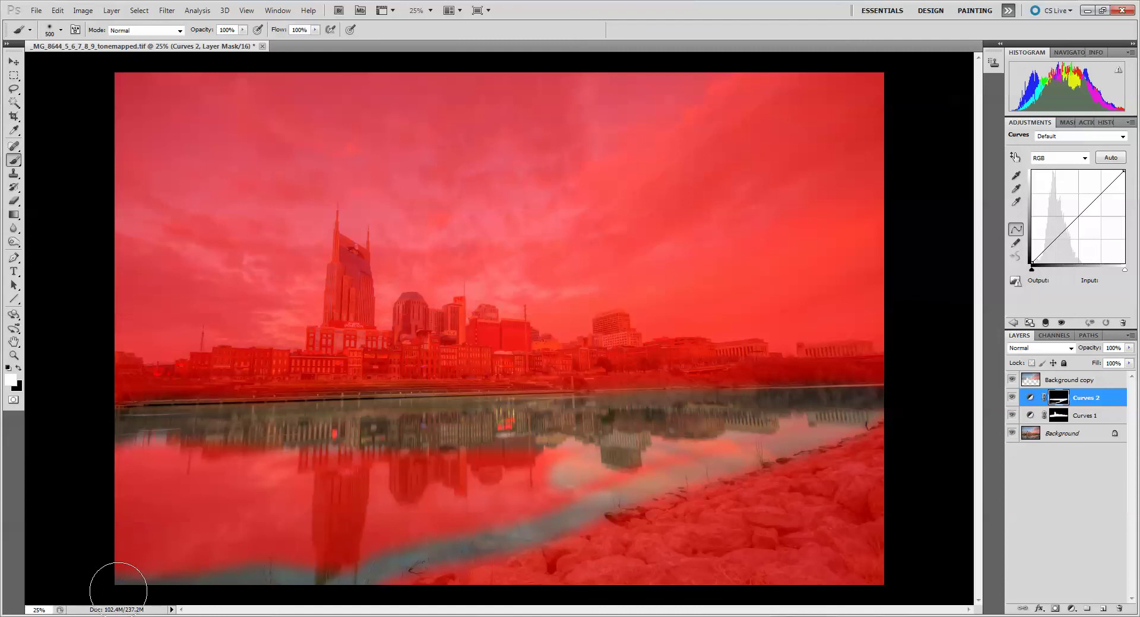
mouse_move(118, 591)
left_mouse_down()
mouse_move(124, 456)
mouse_move(189, 441)
mouse_move(540, 457)
mouse_move(709, 445)
mouse_move(451, 517)
mouse_move(201, 554)
mouse_move(351, 553)
mouse_move(228, 564)
mouse_move(140, 554)
mouse_move(201, 472)
mouse_move(418, 481)
left_mouse_up()
key("bracketleft")
key("bracketleft")
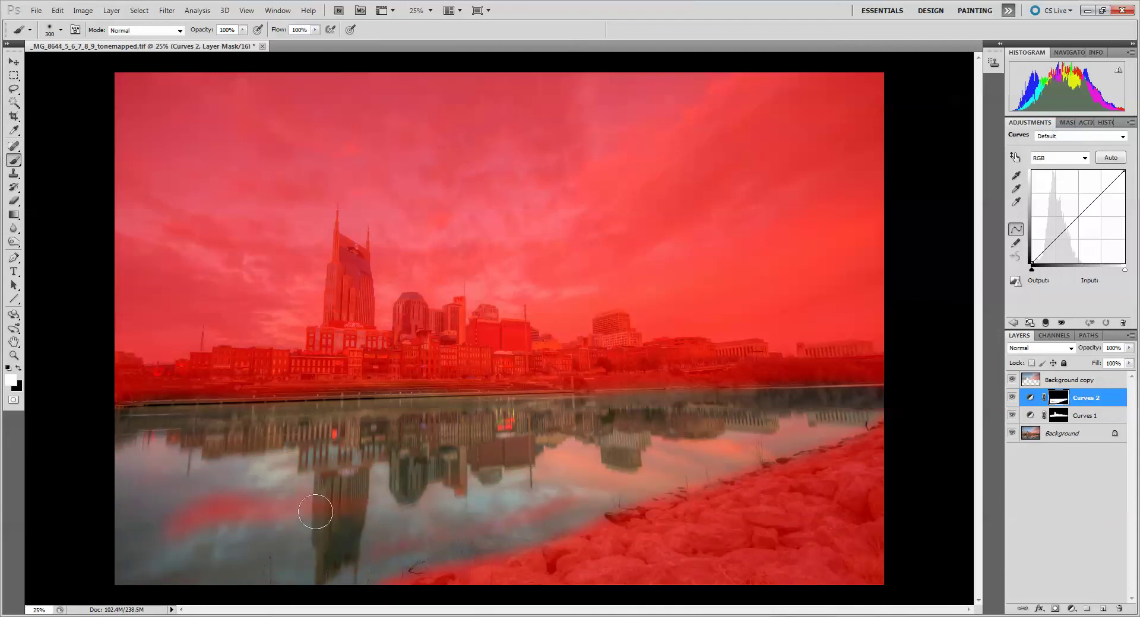
left_click_drag(315, 512, 152, 529)
key("bracketright")
key("bracketright")
key("bracketright")
key("bracketright")
key("bracketleft")
key("bracketleft")
key("bracketleft")
key("bracketleft")
key("backslash")
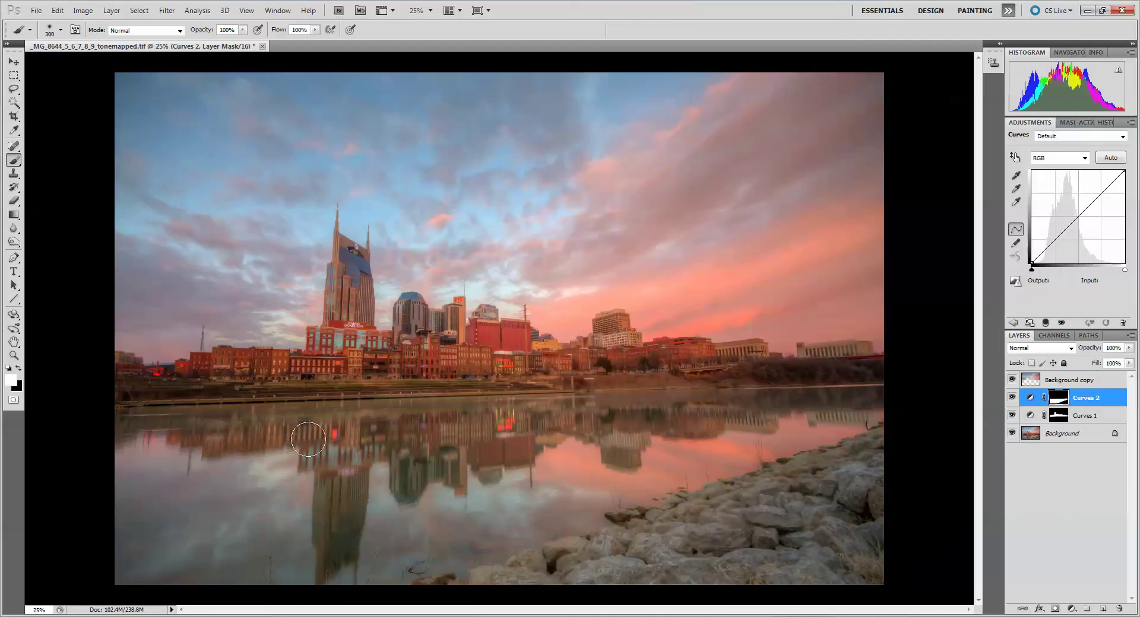
Give Curves 2 an S-curve by pulling a shadow point down and a highlight point up
left_click(1048, 246)
left_click_drag(1048, 246, 1051, 250)
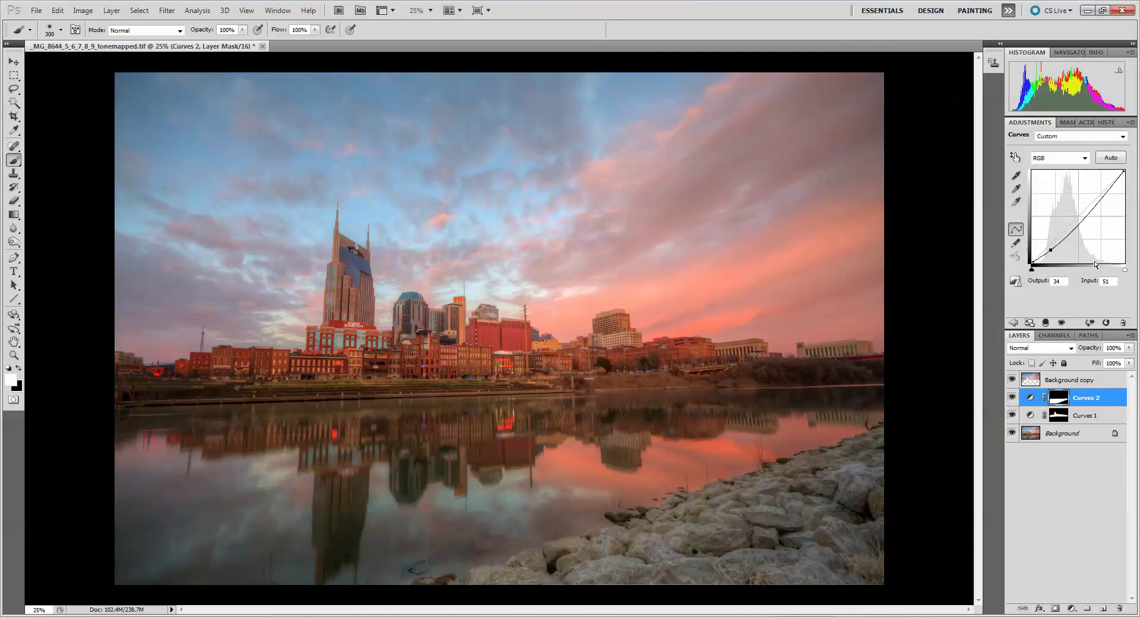
left_click(1106, 191)
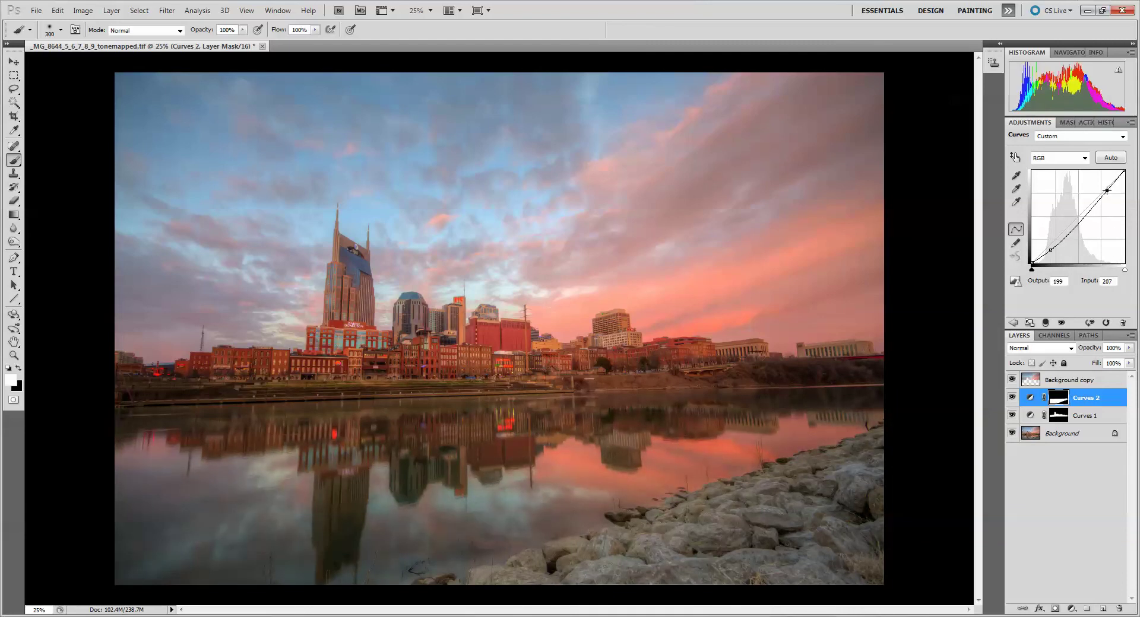
left_click_drag(1106, 190, 1101, 182)
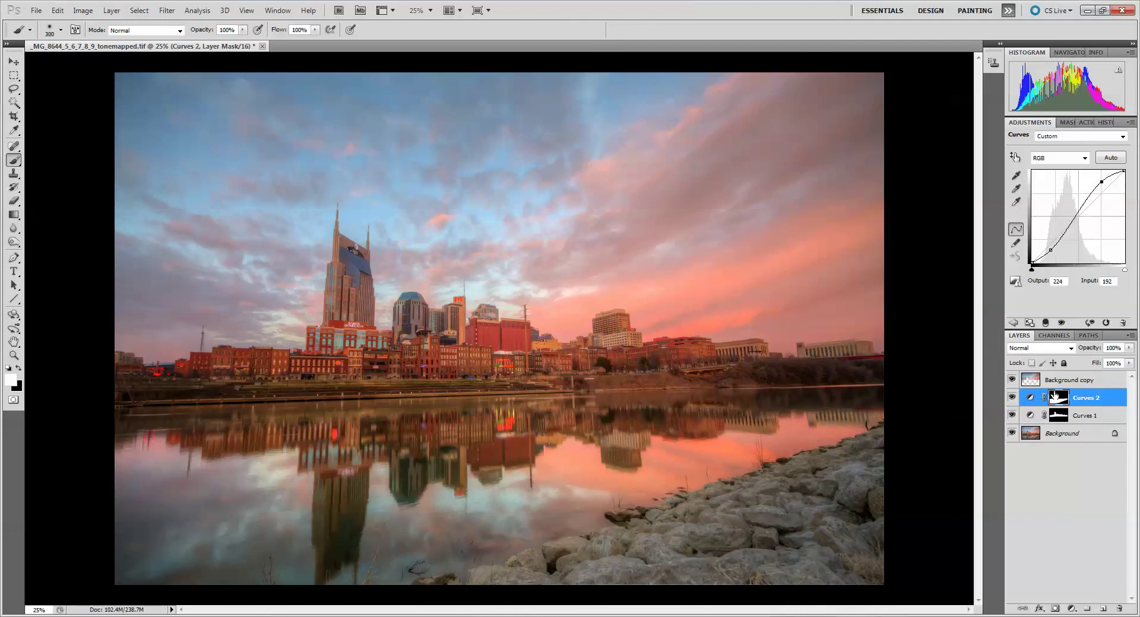
Compare Curves 2 on and off, then settle the highlight point at input 190, output 224
left_click(1012, 399)
left_click(1011, 399)
left_click(1012, 399)
left_click(1011, 399)
left_click(1012, 399)
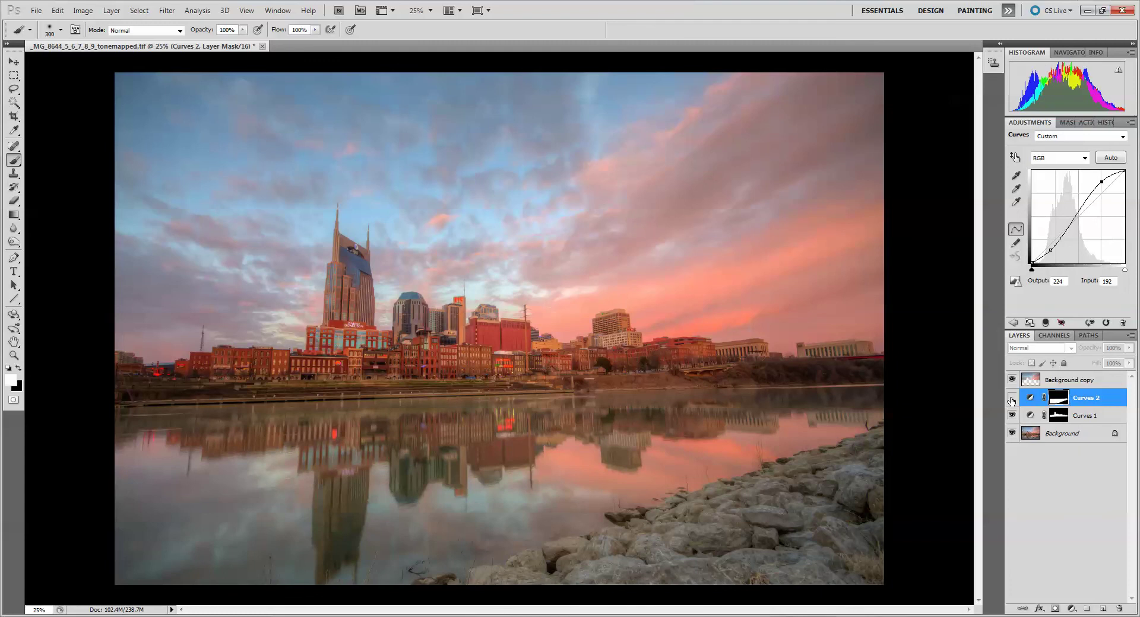
left_click(1012, 399)
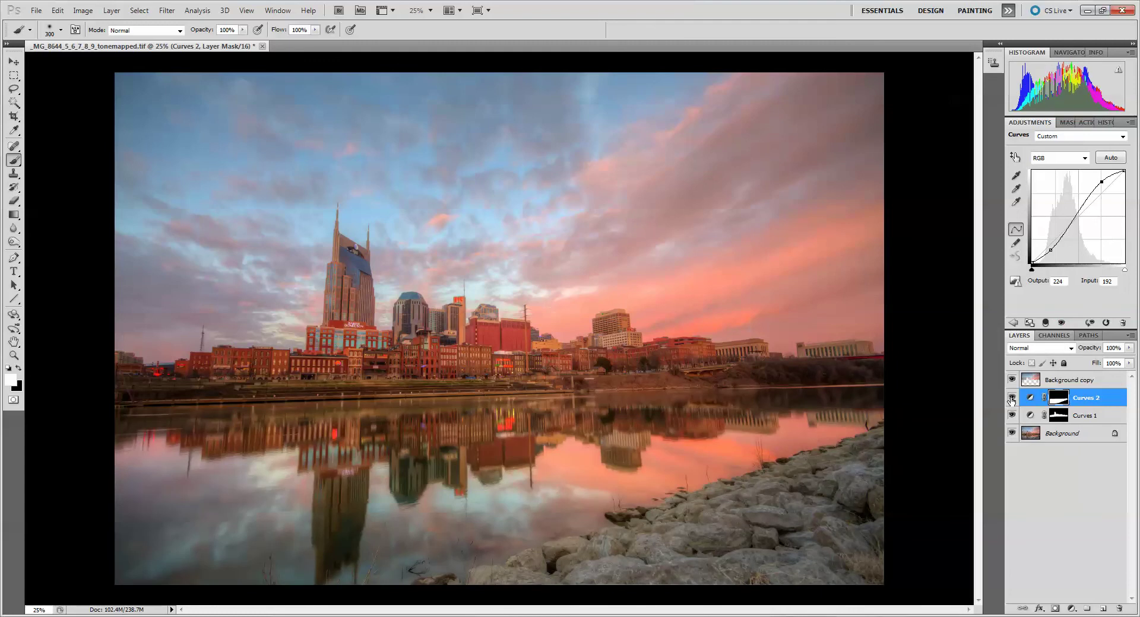
left_click(1012, 399)
left_click_drag(1101, 179, 1100, 180)
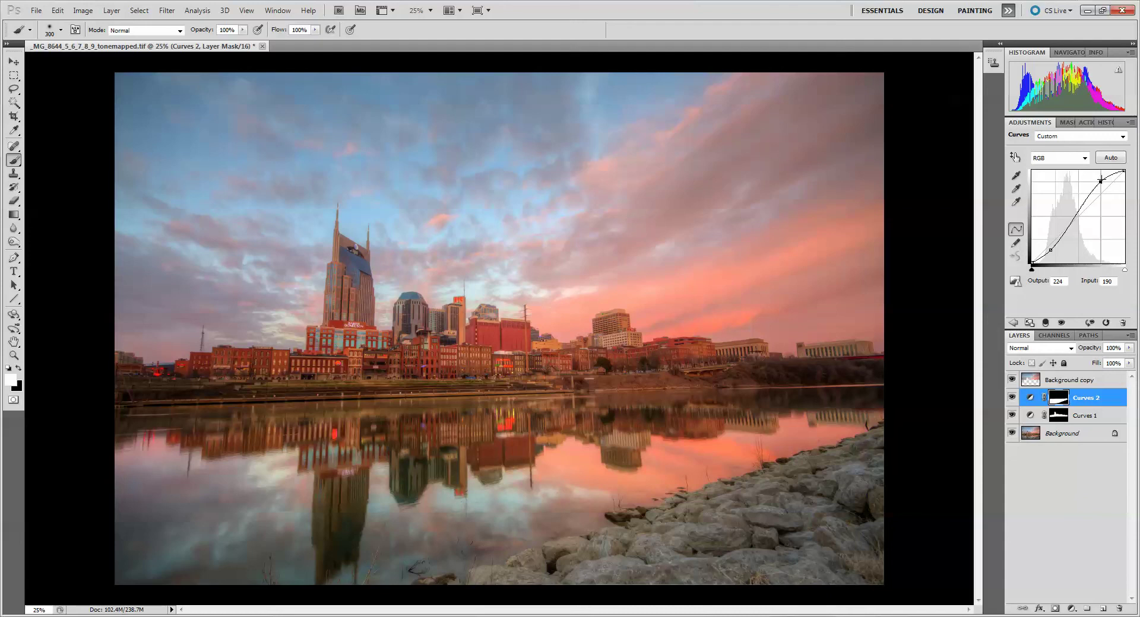
left_click(1100, 403)
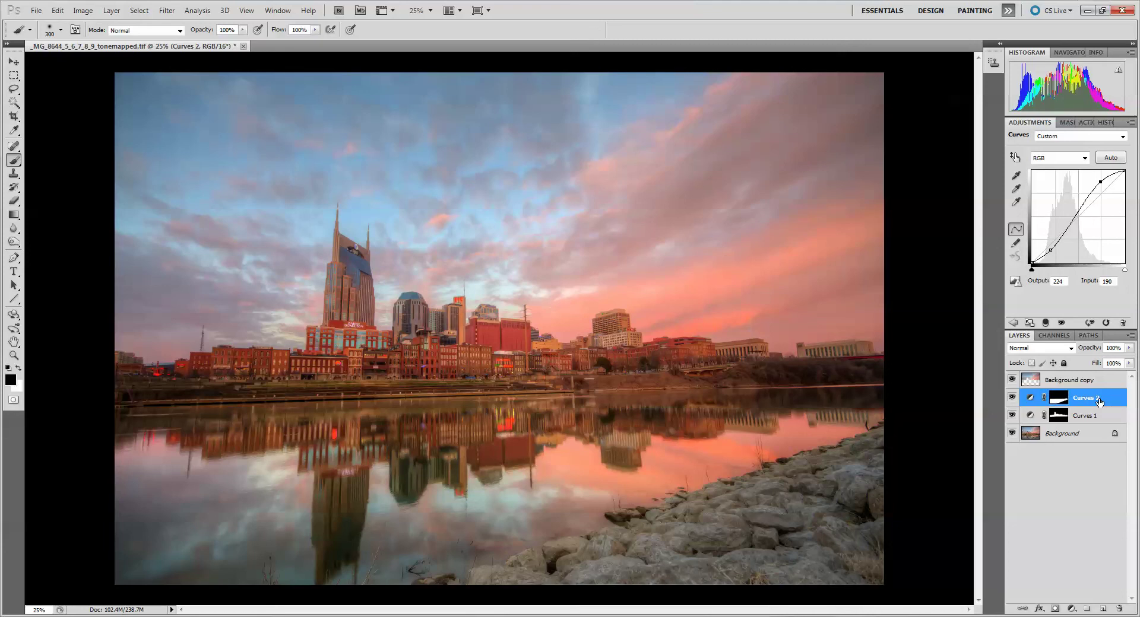
Duplicate Curves 2, straighten the copy's curve, and extend its mask into the sky
key("ctrl+j")
key("x")
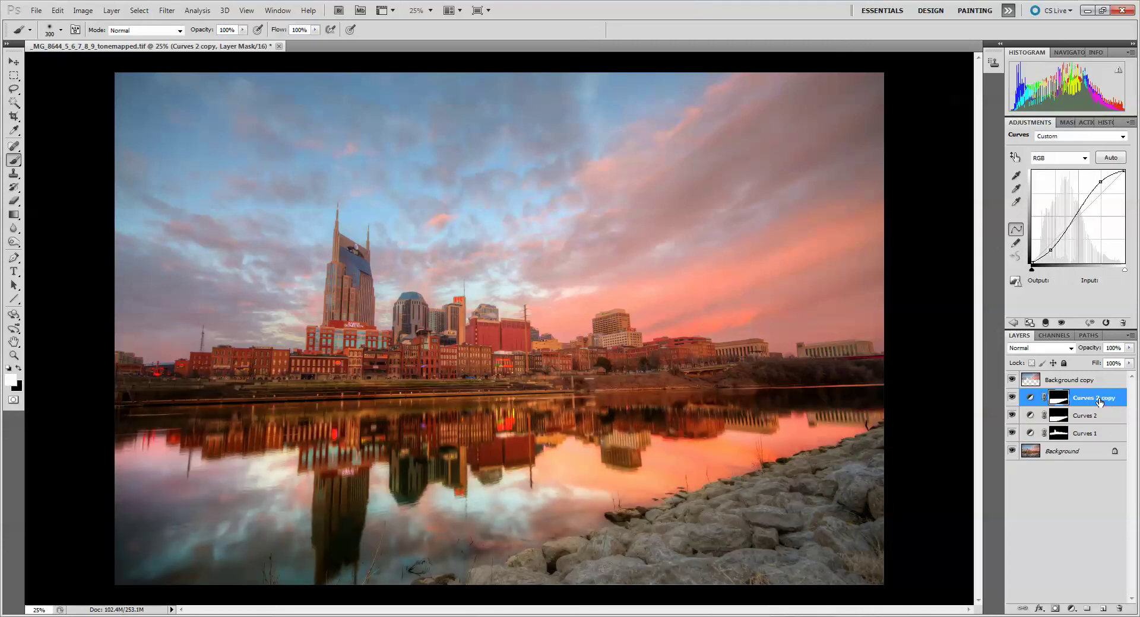
left_click_drag(1050, 250, 1030, 268)
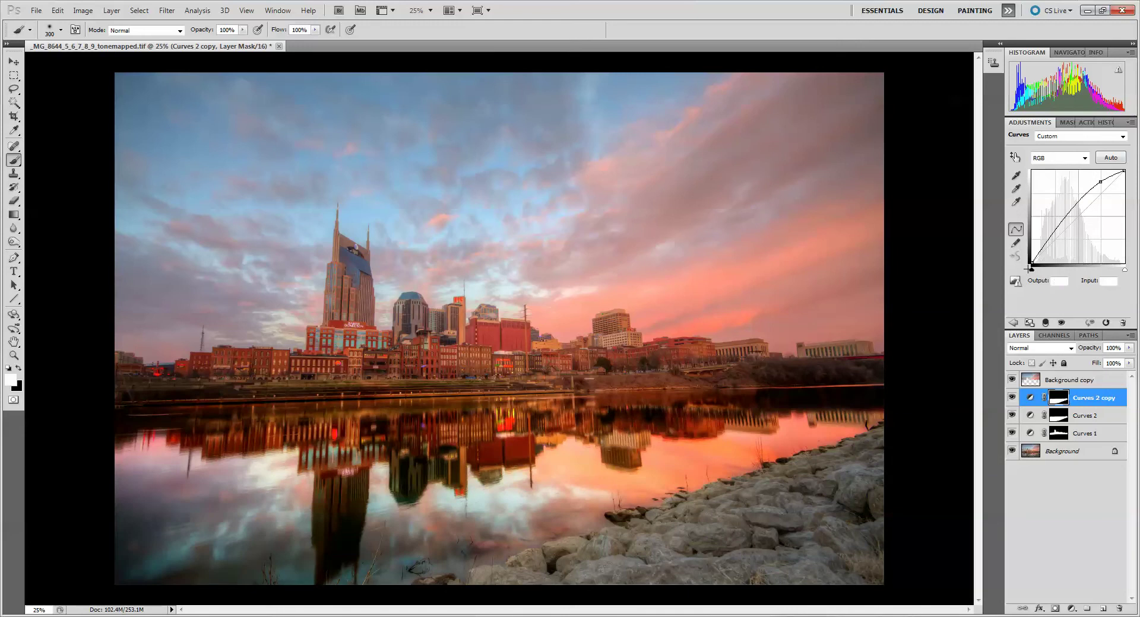
left_click_drag(1101, 182, 1132, 171)
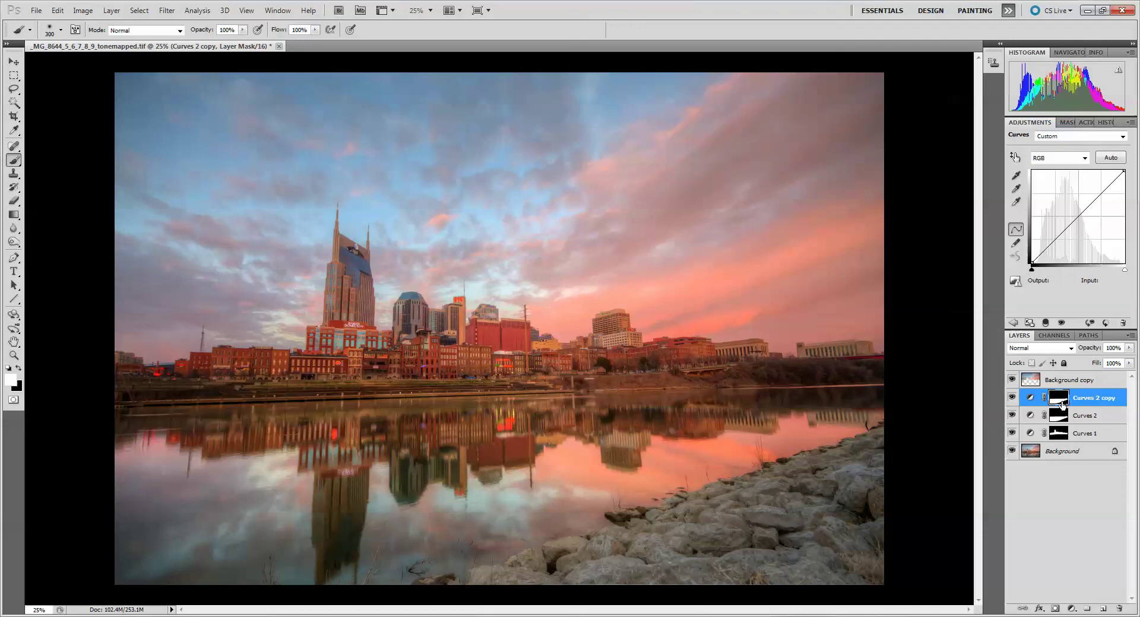
mouse_move(879, 415)
left_mouse_down()
mouse_move(583, 461)
mouse_move(173, 493)
mouse_move(456, 457)
mouse_move(845, 265)
left_mouse_up()
Pull down the Red channel curve on Curves 2 copy, anchoring its lower part
left_click(1046, 159)
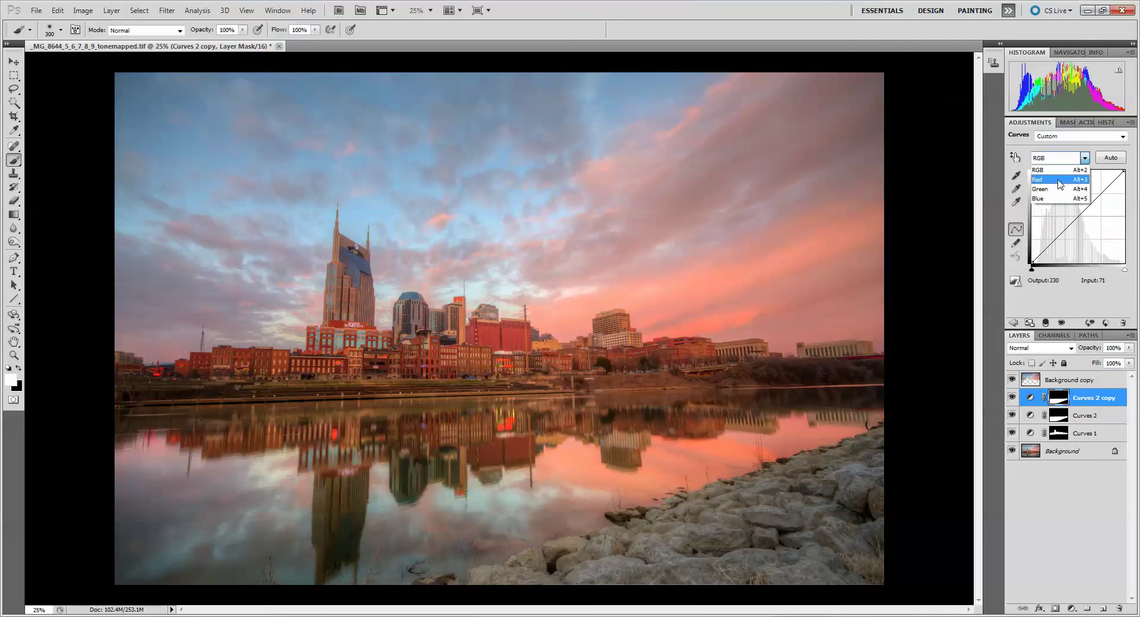
left_click(1057, 180)
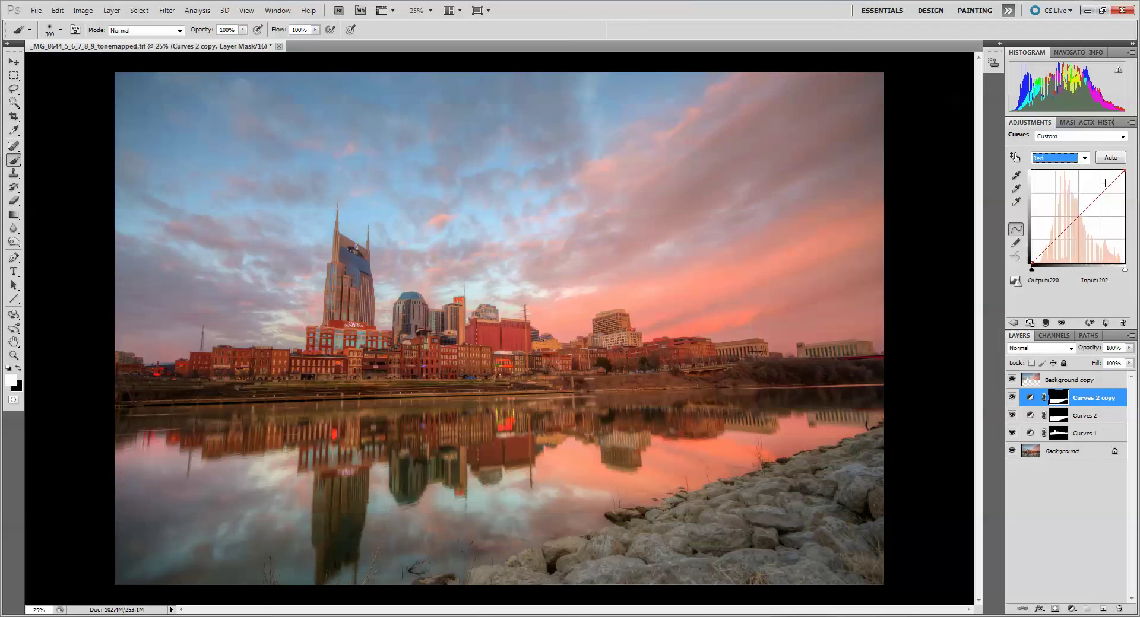
left_click(1085, 158)
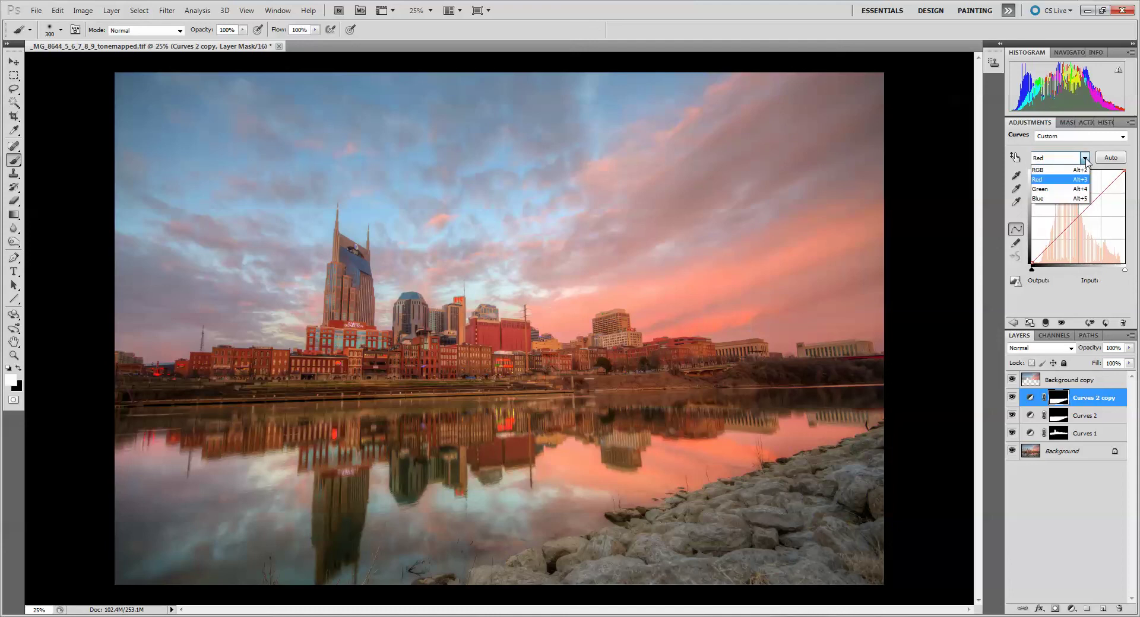
left_click(1060, 179)
mouse_move(1100, 191)
left_mouse_down()
mouse_move(1103, 220)
mouse_move(1100, 192)
left_mouse_up()
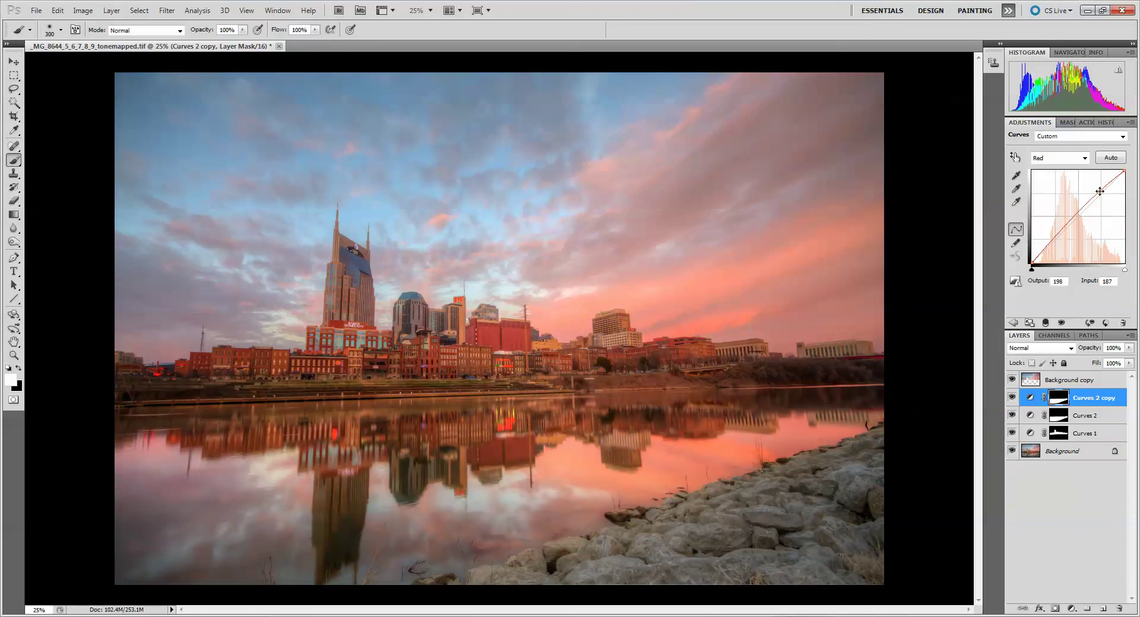
left_click(1052, 242)
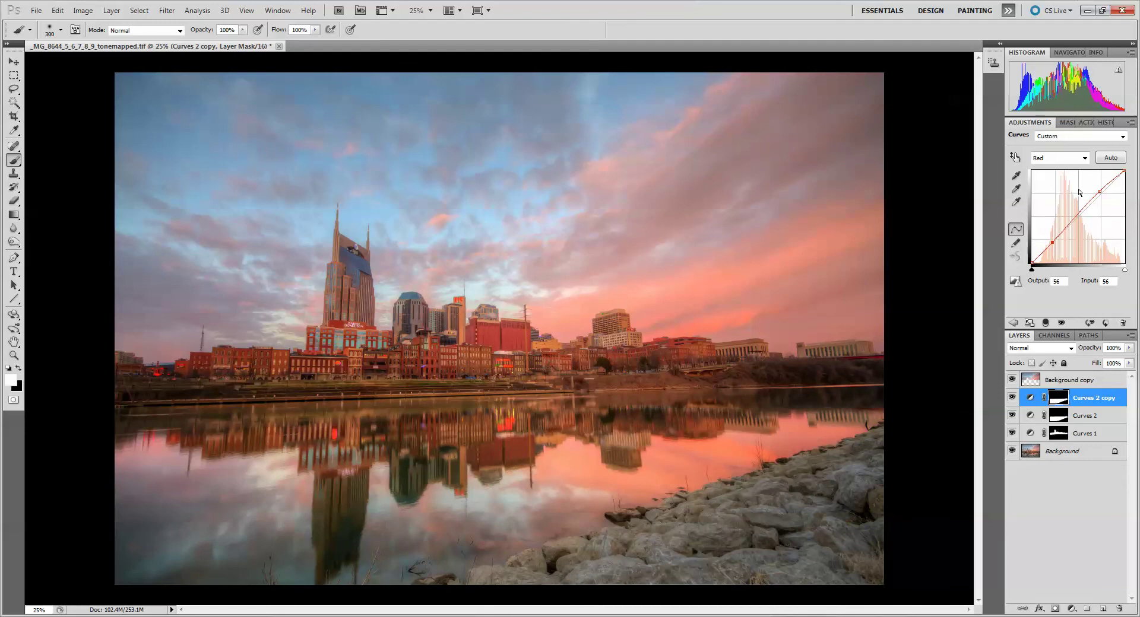
Raise the Blue channel highlights on Curves 2 copy and compare it on and off
left_click(1084, 158)
left_click(1057, 197)
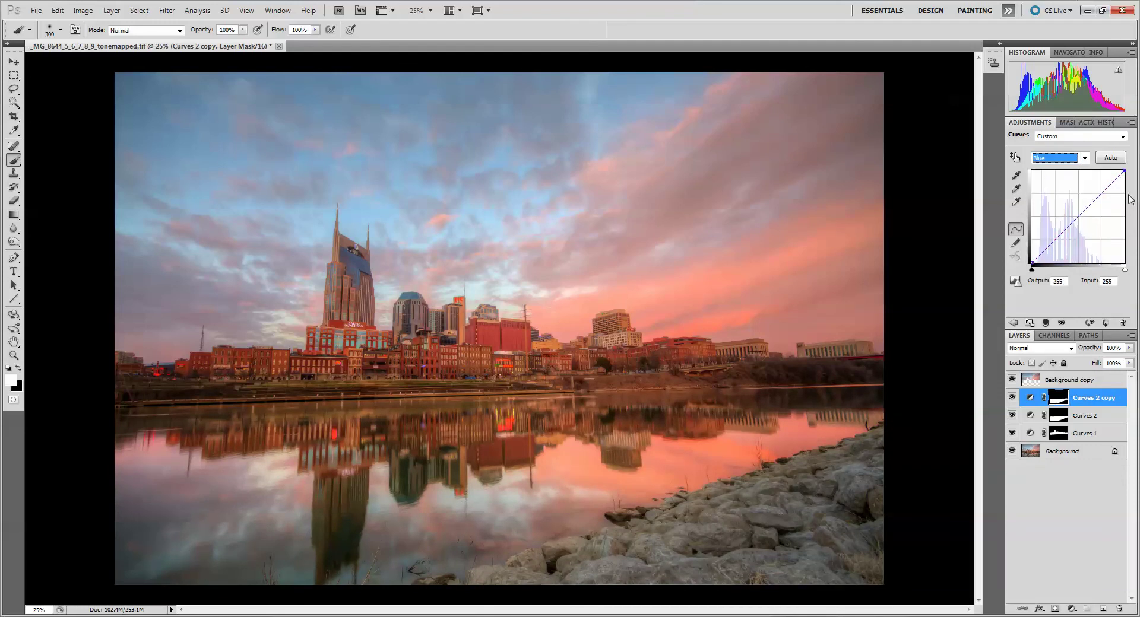
left_click_drag(1125, 271, 1107, 273)
left_click_drag(1107, 273, 1111, 273)
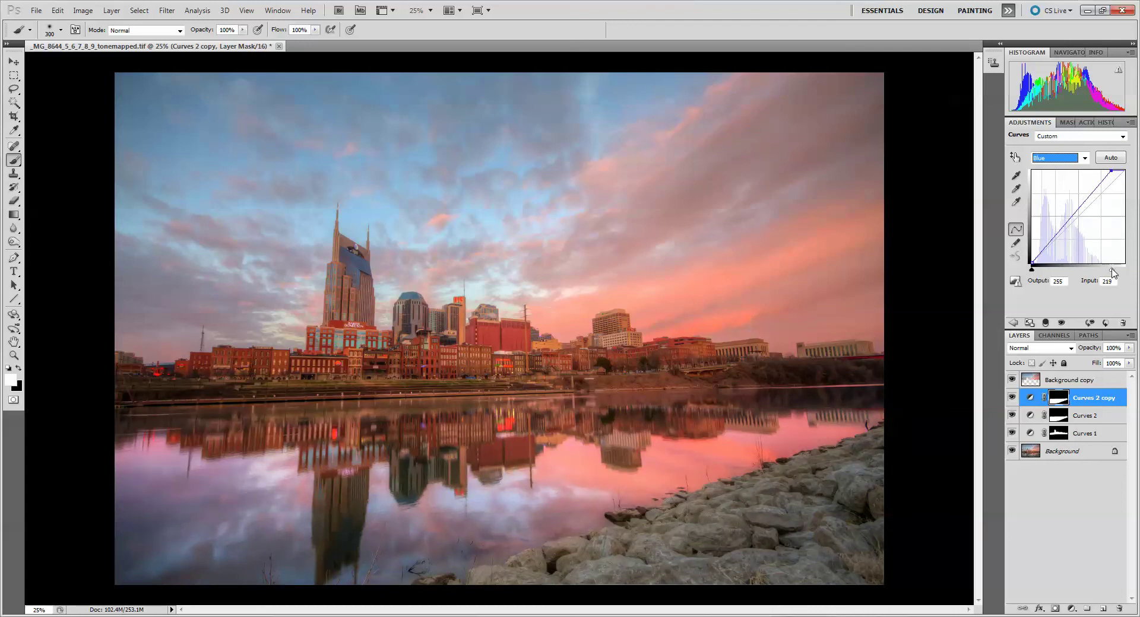
left_click(1012, 397)
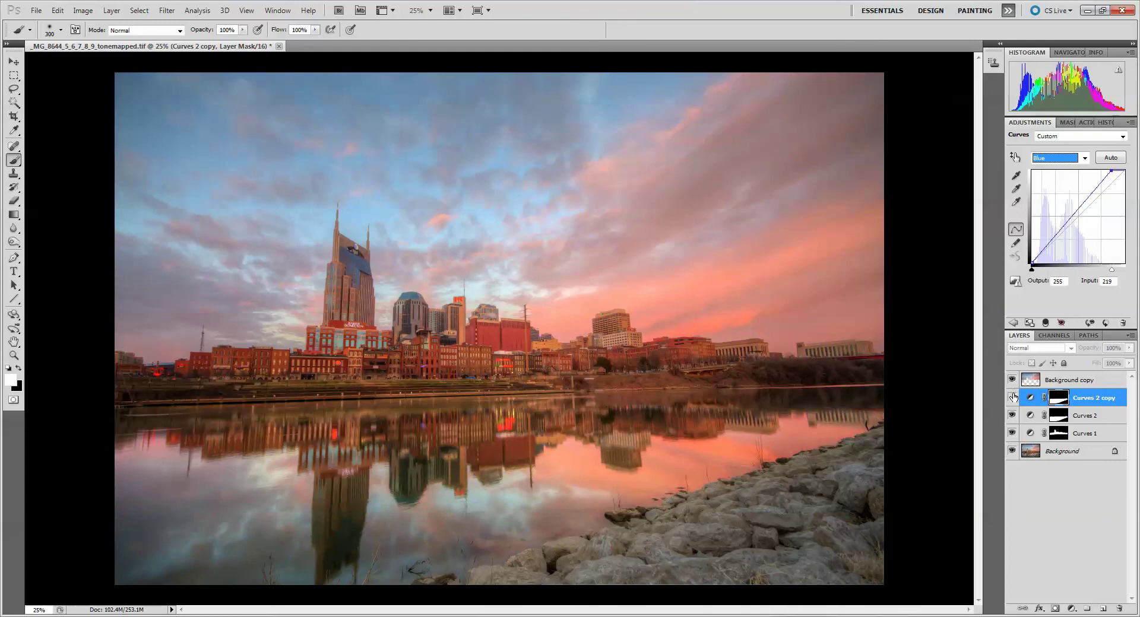
left_click(1013, 397)
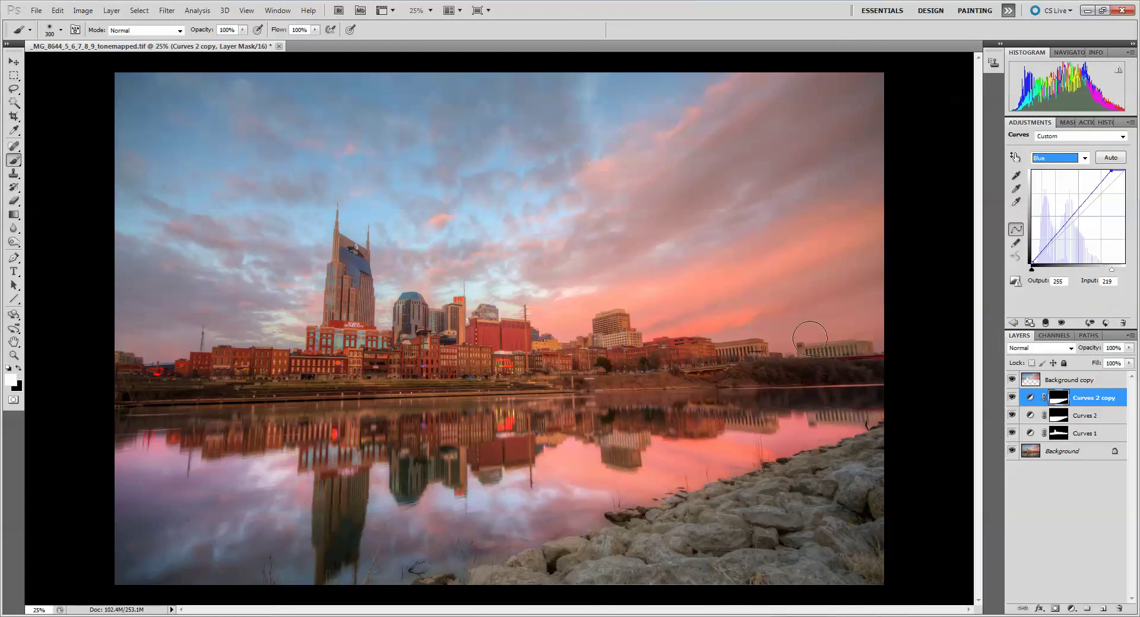
left_click(1013, 397)
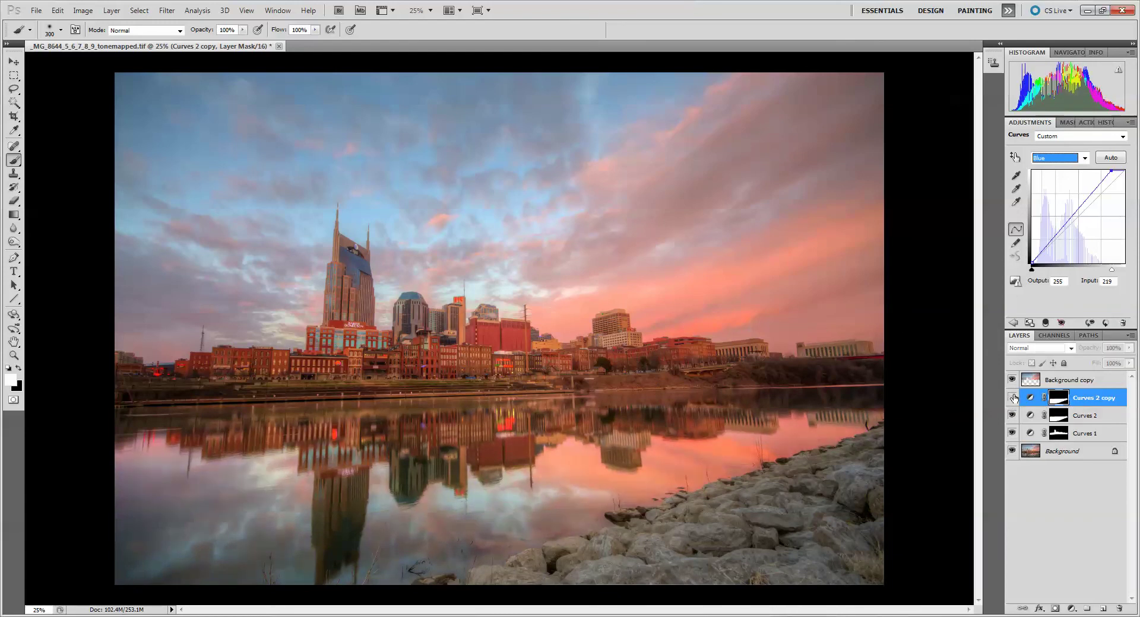
left_click(1013, 397)
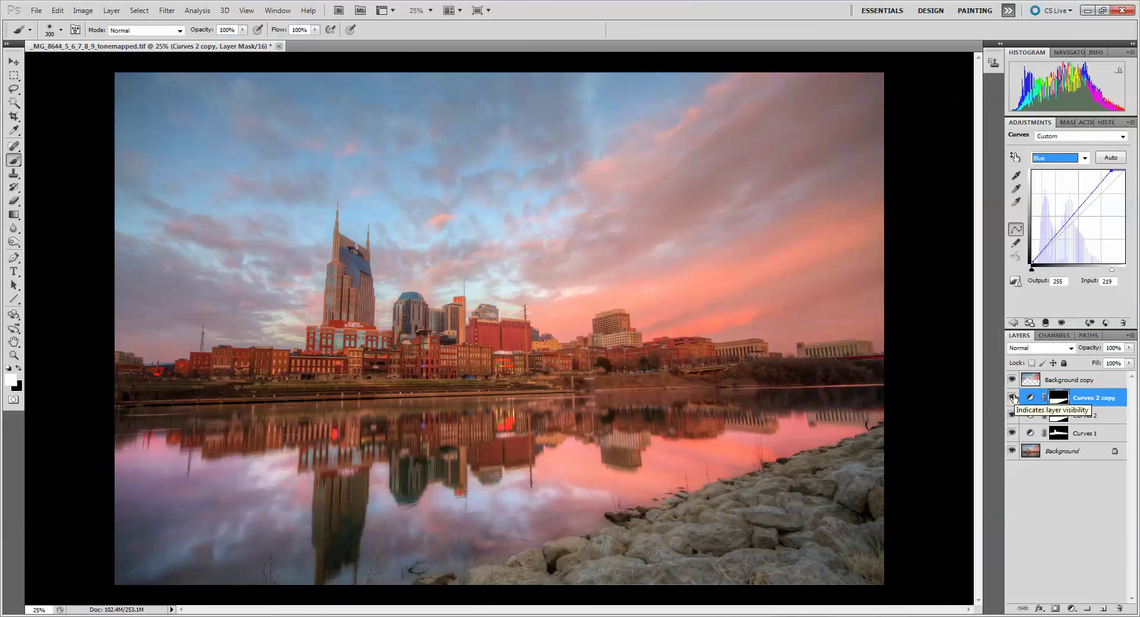
left_click(1012, 397)
left_click(1013, 397)
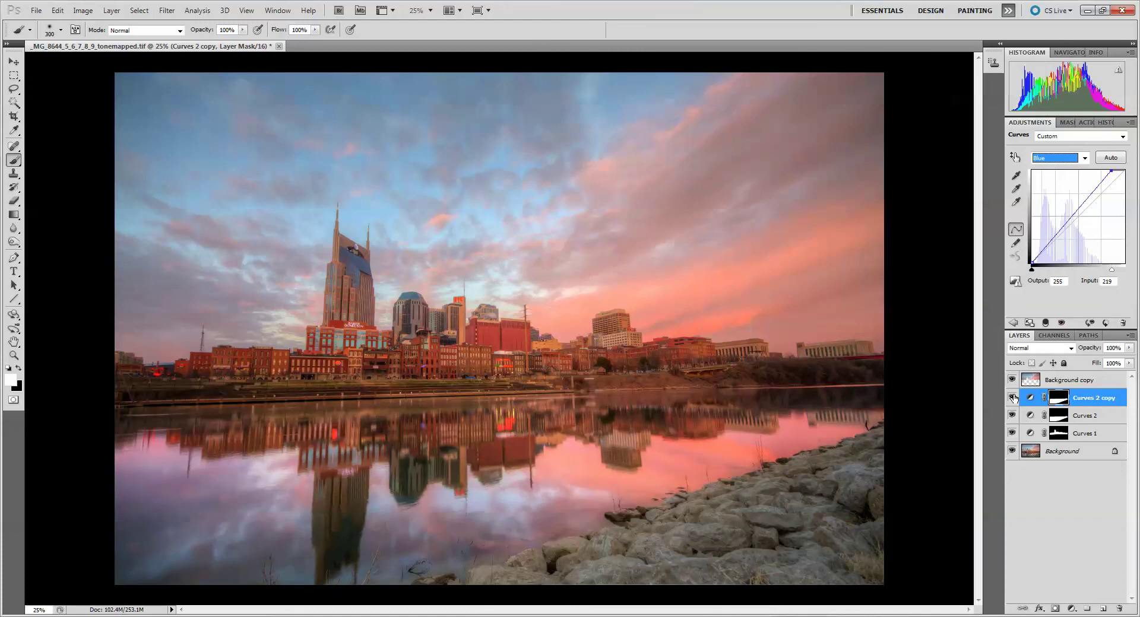
left_click(1013, 397)
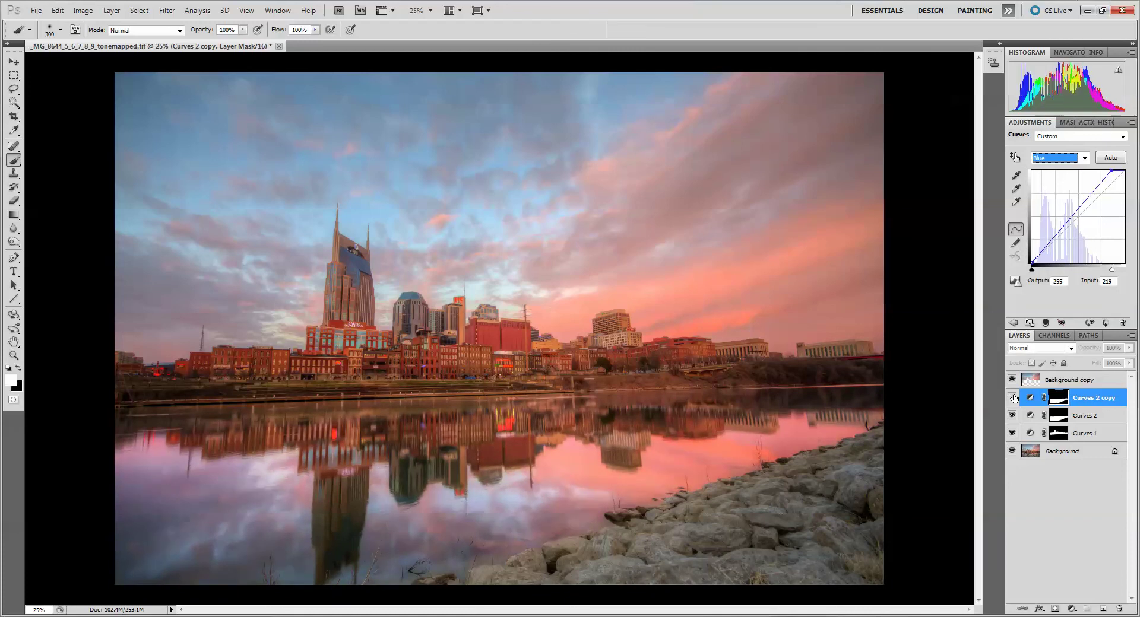
left_click(1012, 397)
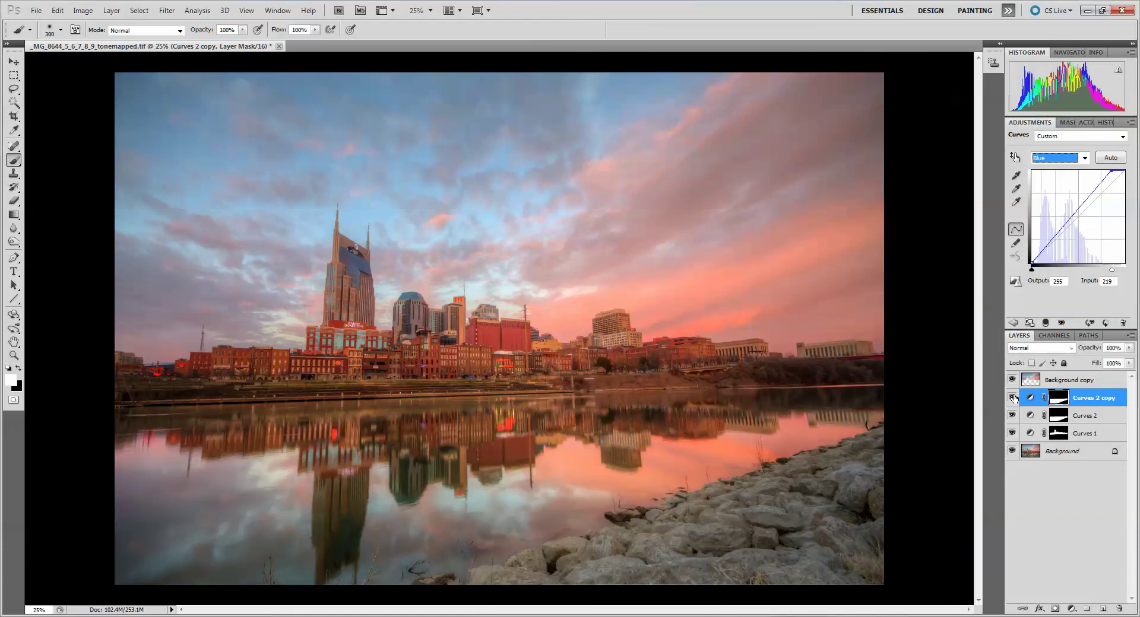
Lower the Curves 2 copy layer opacity to 69% and keep that layer selected
left_click(1129, 348)
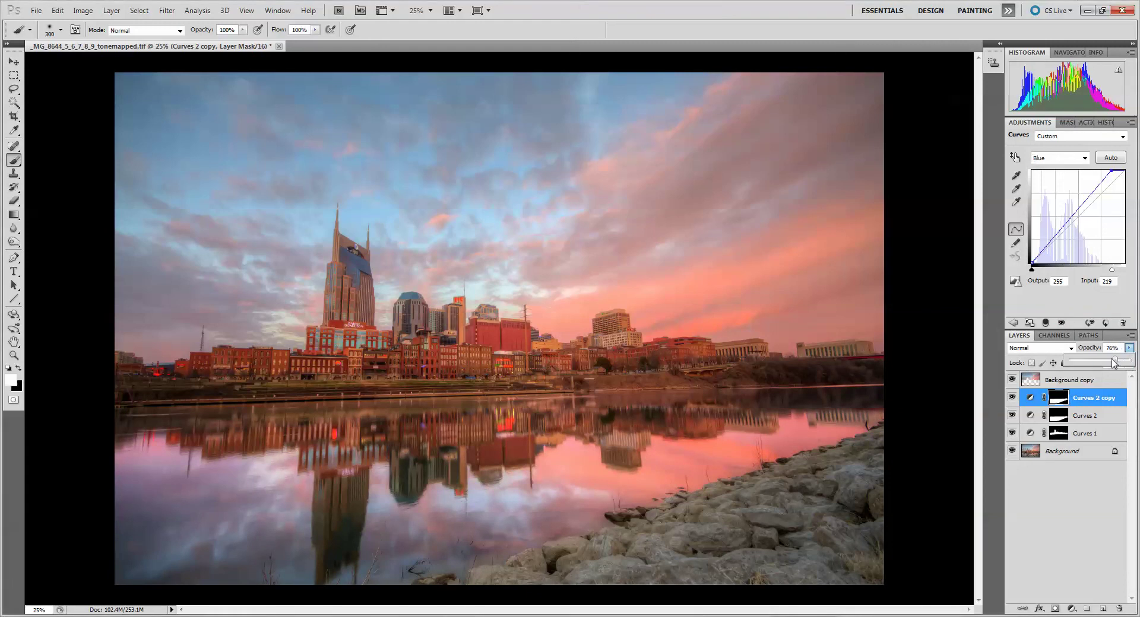
mouse_move(1113, 363)
left_mouse_down()
mouse_move(1084, 363)
mouse_move(1110, 364)
left_mouse_up()
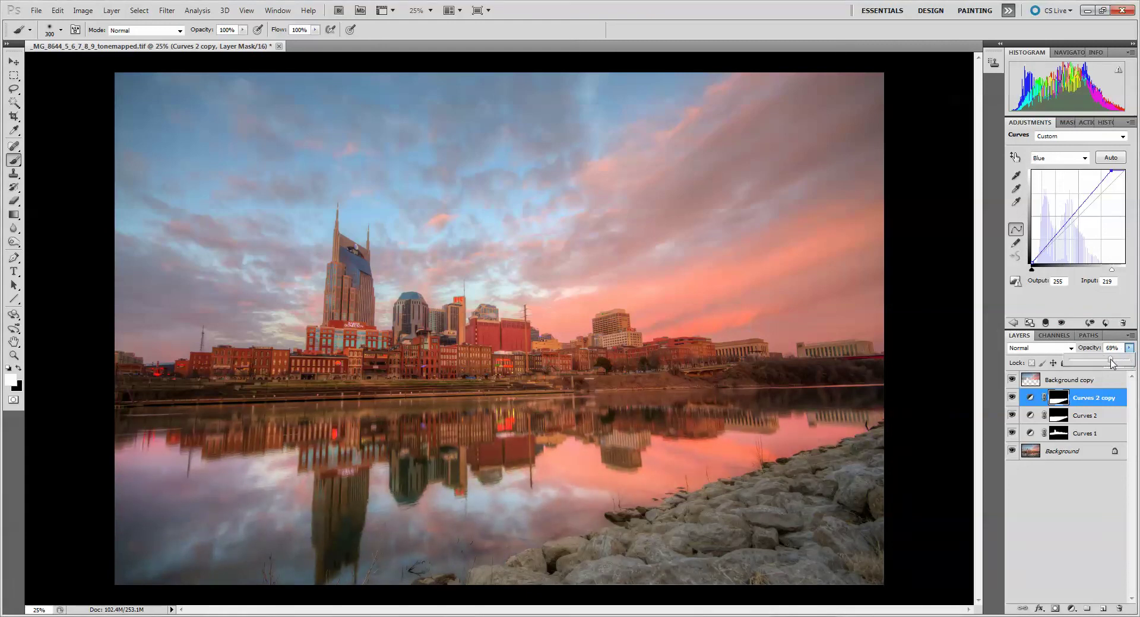
left_click(1090, 433)
left_click(1092, 411)
left_click(1093, 396)
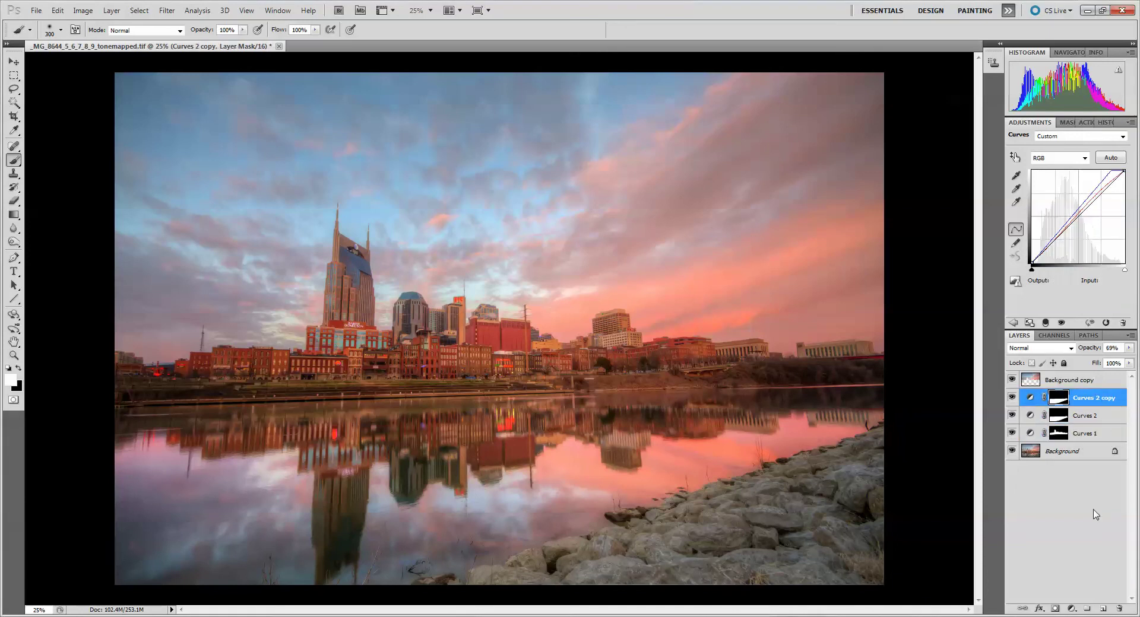
Add a Curves 3 layer with an inverted mask painted white over the foreground rocks
left_click(1071, 609)
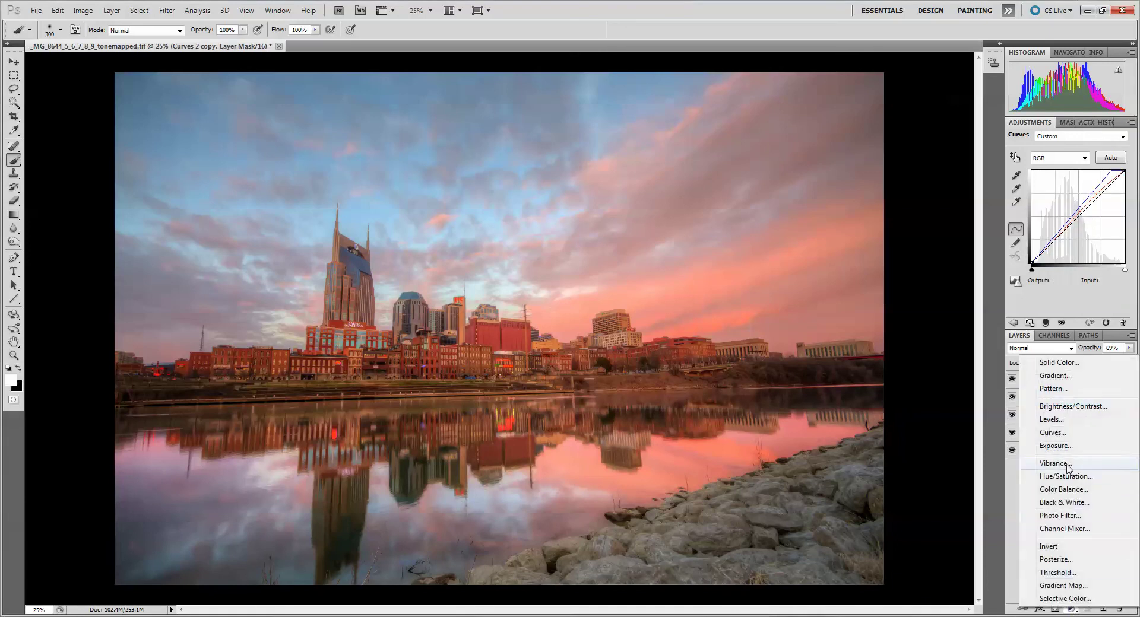
left_click(1063, 433)
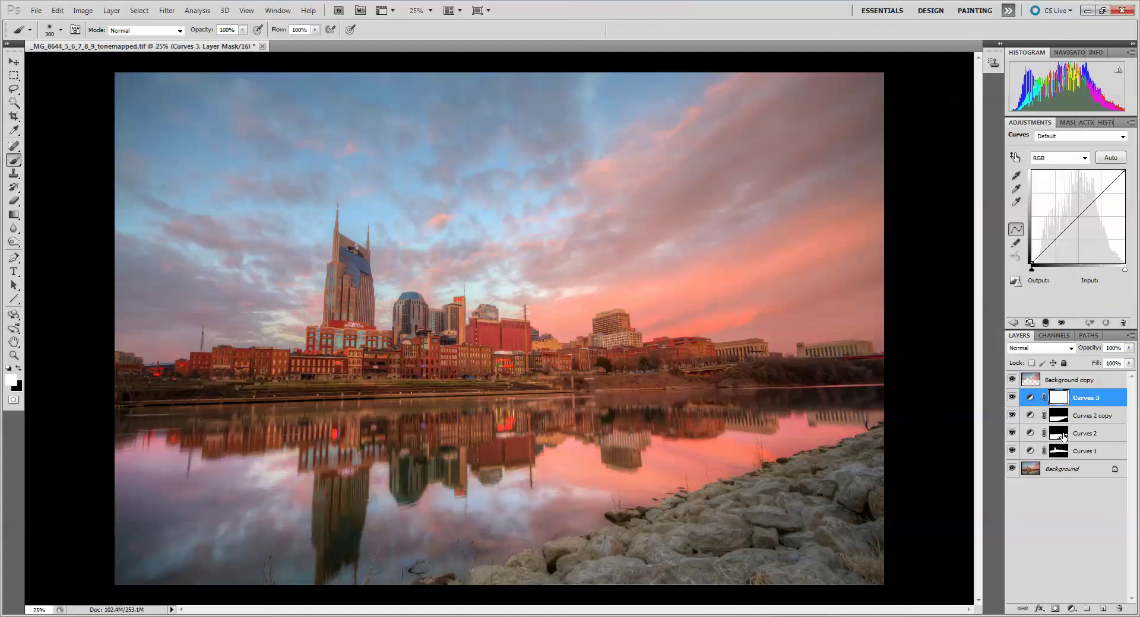
key("ctrl+i")
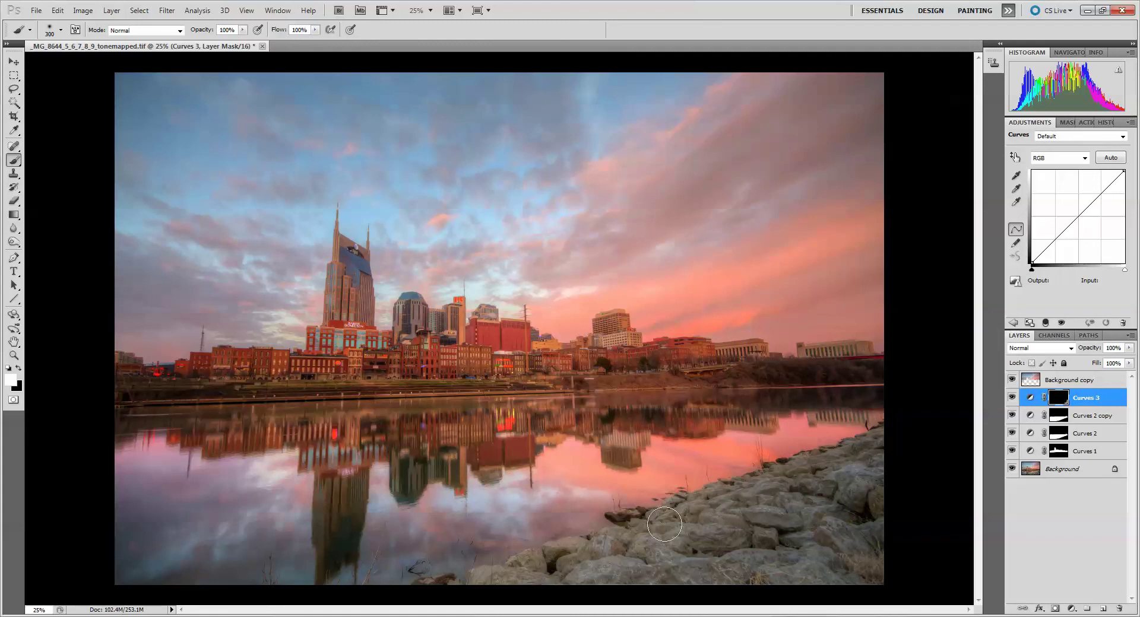
mouse_move(502, 576)
left_mouse_down()
mouse_move(475, 588)
mouse_move(773, 556)
mouse_move(828, 565)
left_mouse_up()
key("backslash")
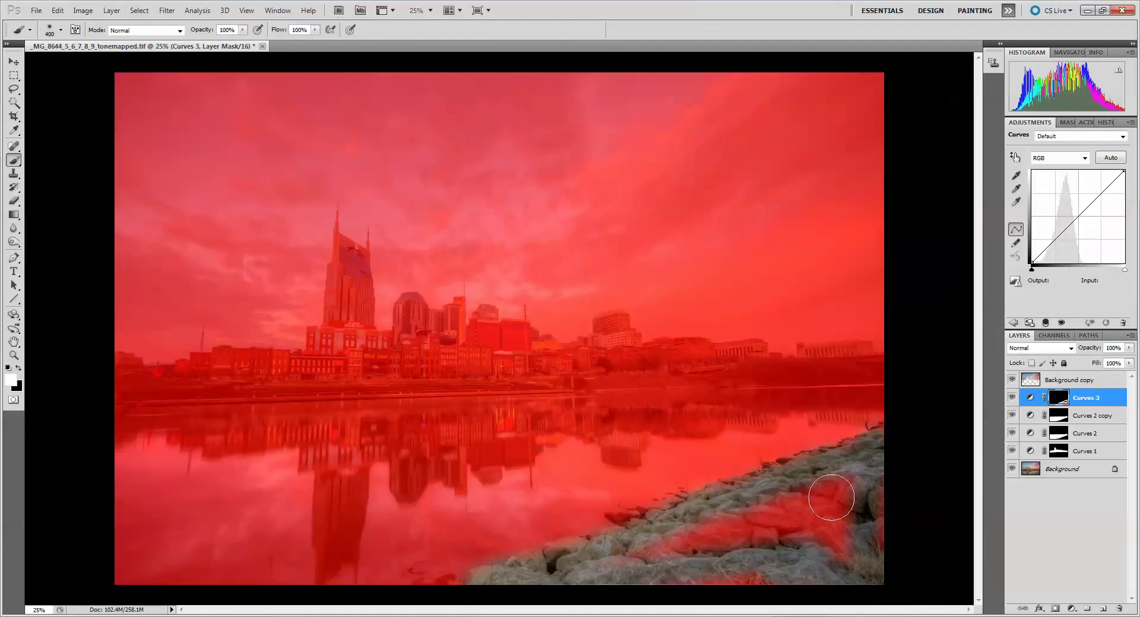
key("bracketright")
key("bracketright")
key("bracketright")
mouse_move(862, 505)
left_mouse_down()
mouse_move(720, 531)
mouse_move(629, 572)
mouse_move(828, 561)
mouse_move(754, 552)
left_mouse_up()
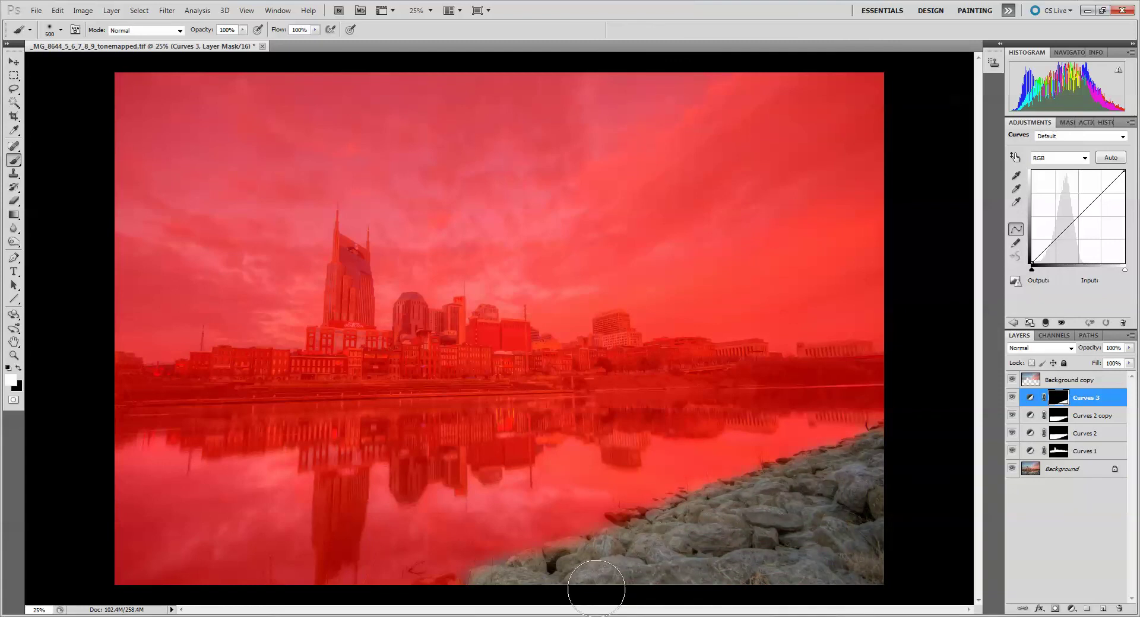
key("bracketleft")
key("bracketleft")
key("backslash")
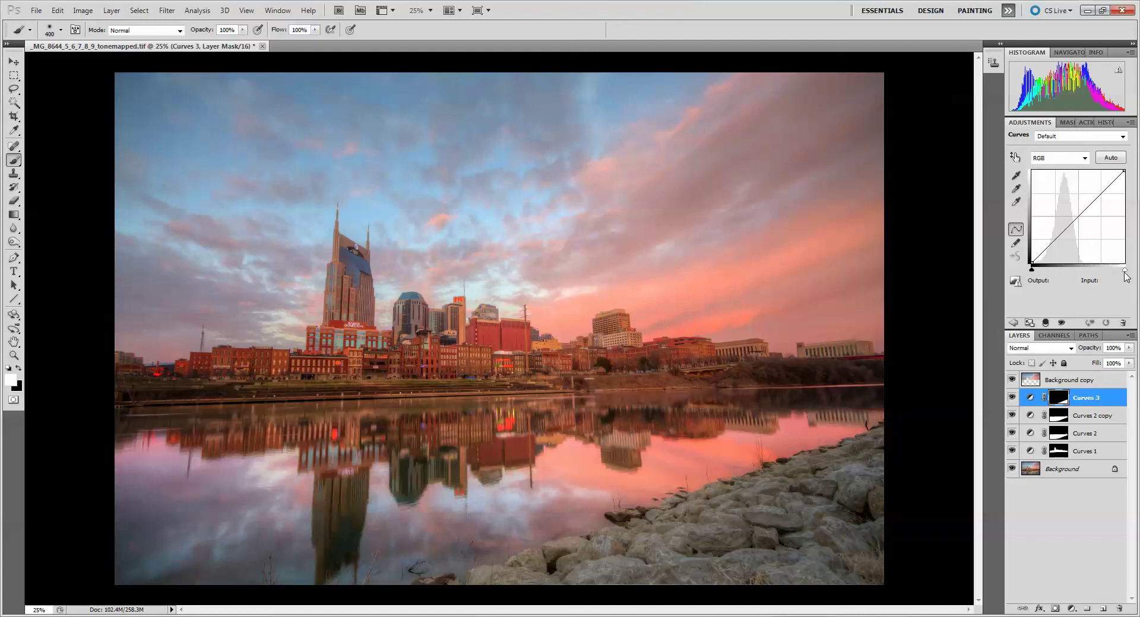
Brighten the rocks' highlights and pull down the midtones for contrast, comparing Curves 3 on and off
left_click_drag(1123, 271, 1087, 269)
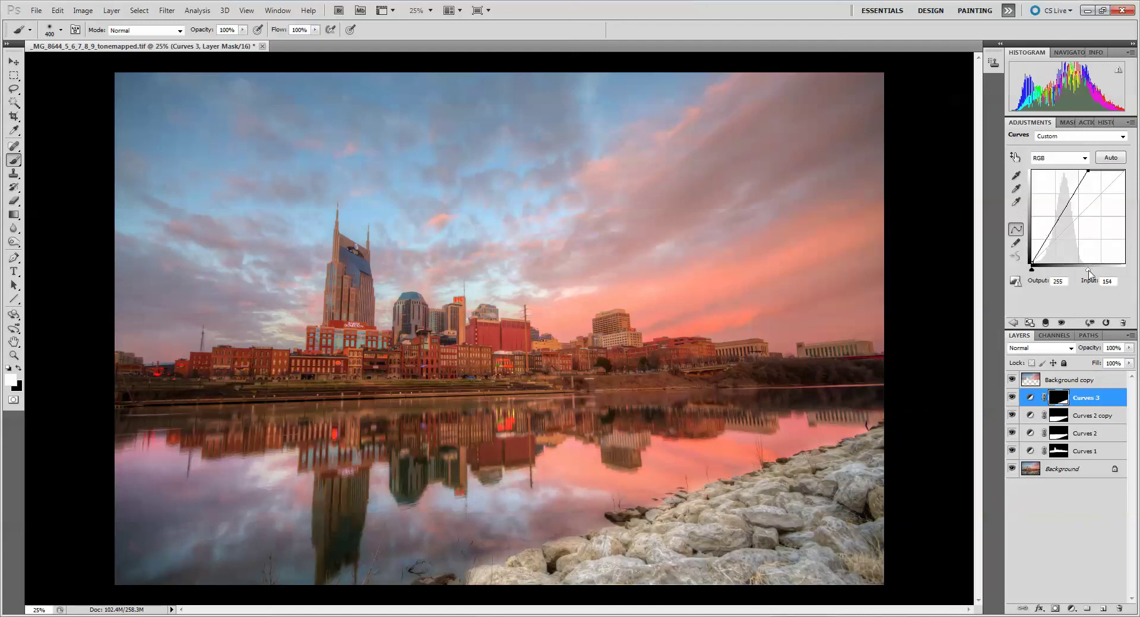
mouse_move(1088, 270)
left_mouse_down()
mouse_move(1069, 270)
mouse_move(1087, 271)
left_mouse_up()
left_click_drag(1057, 226, 1059, 236)
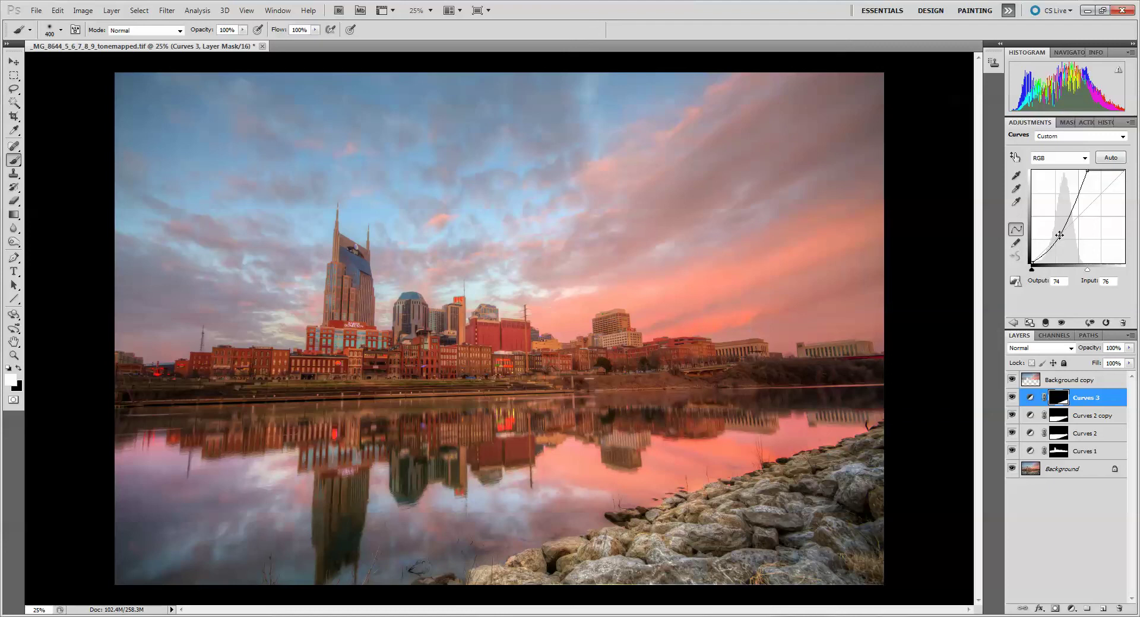
left_click(1011, 398)
left_click(1011, 398)
left_click(1011, 397)
left_click(1011, 398)
left_click(1011, 397)
left_click(1011, 398)
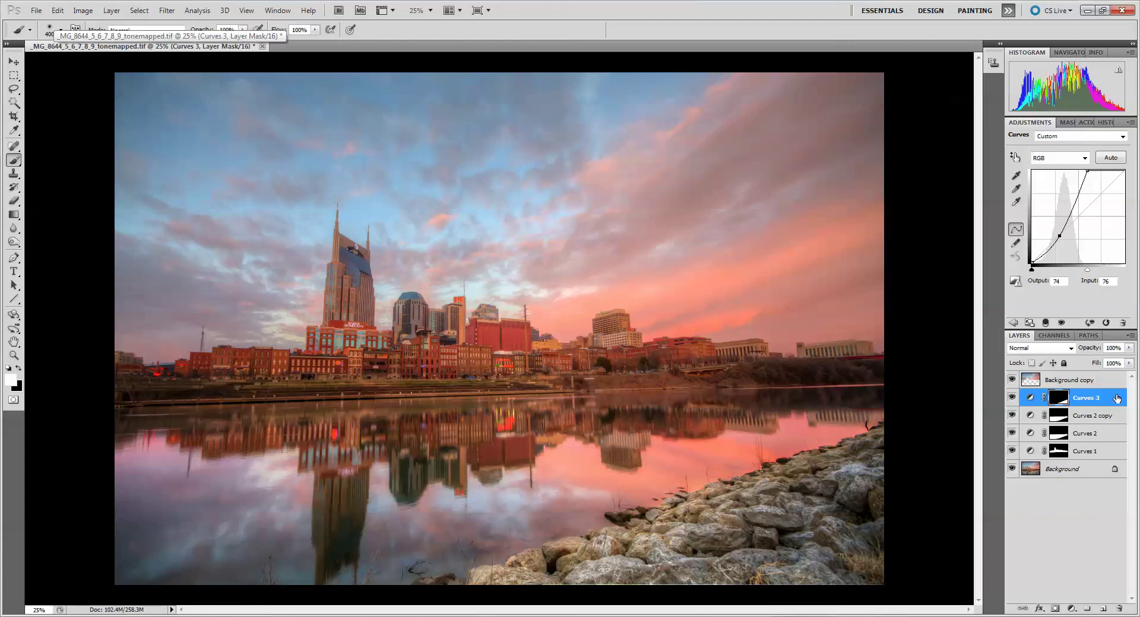
Add a Curves 4 layer above Background copy and clip it to that layer with Create Clipping Mask
left_click(1110, 385)
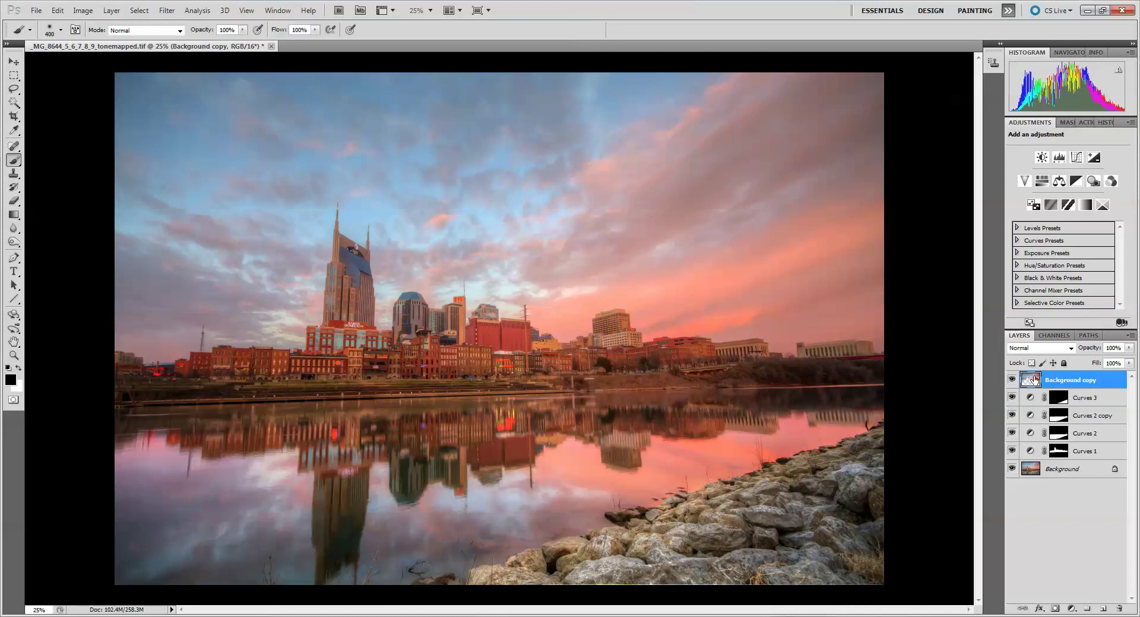
left_click(1071, 609)
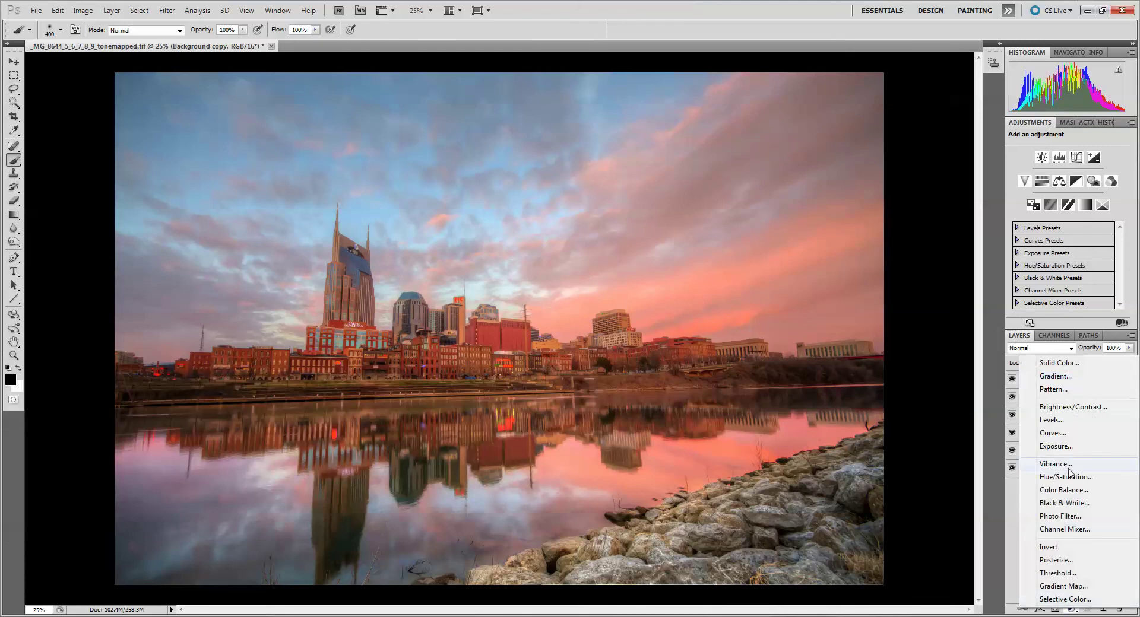
left_click(1055, 433)
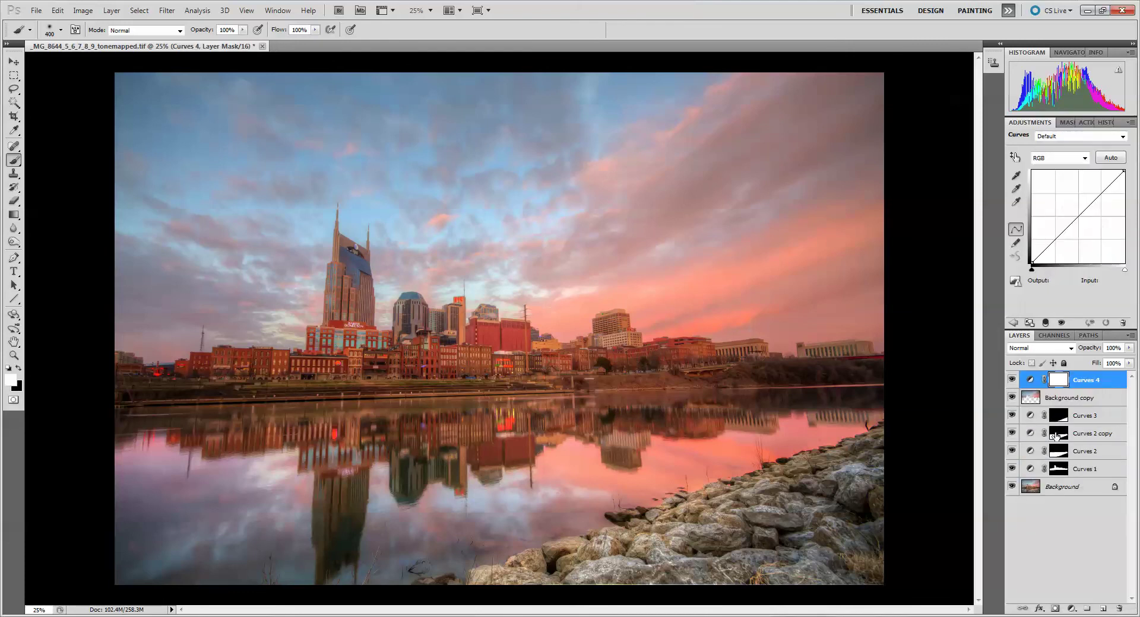
right_click(1096, 384)
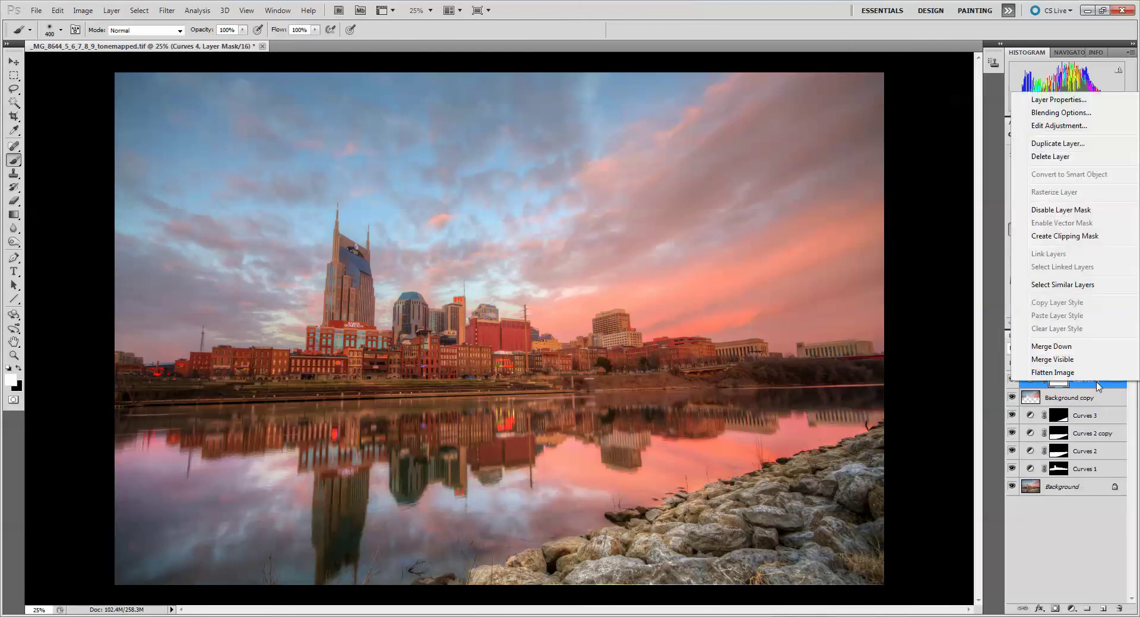
left_click(1060, 236)
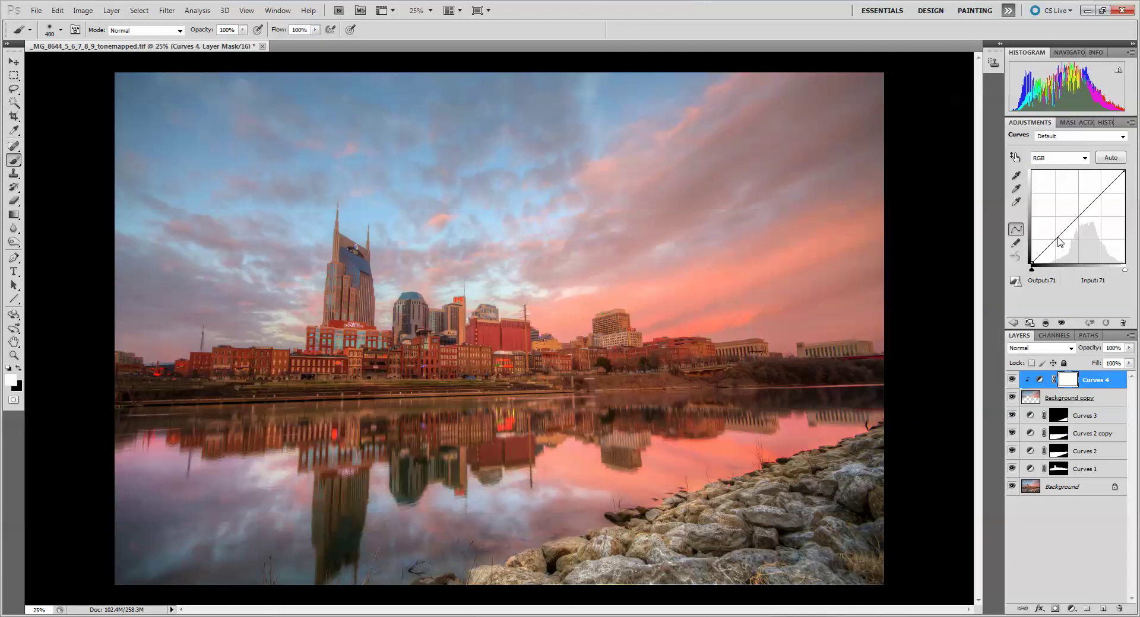
left_click(1036, 399)
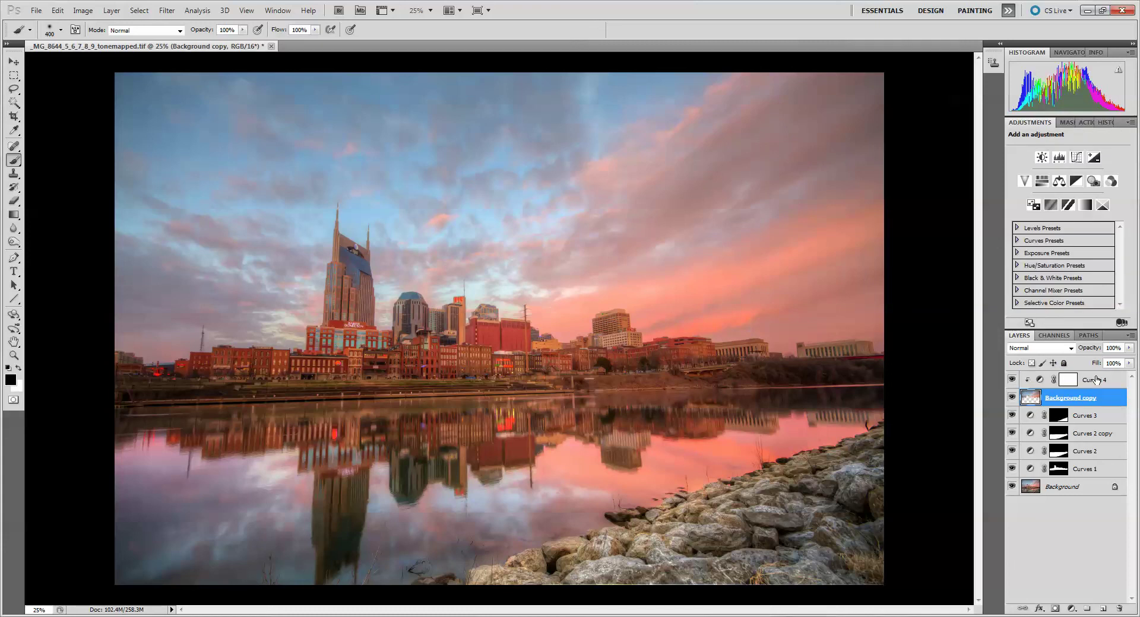
left_click(1096, 380)
key("x")
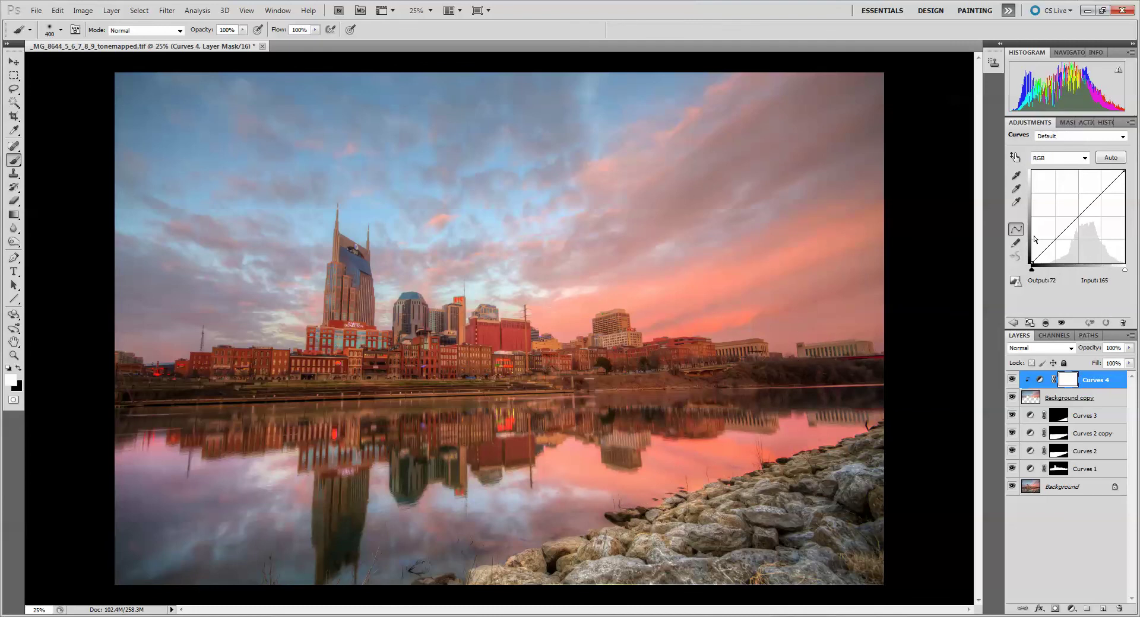
Shape Curves 4 into an S-curve, darkening shadows and lifting highlights to input 190, output 196
left_click(1054, 249)
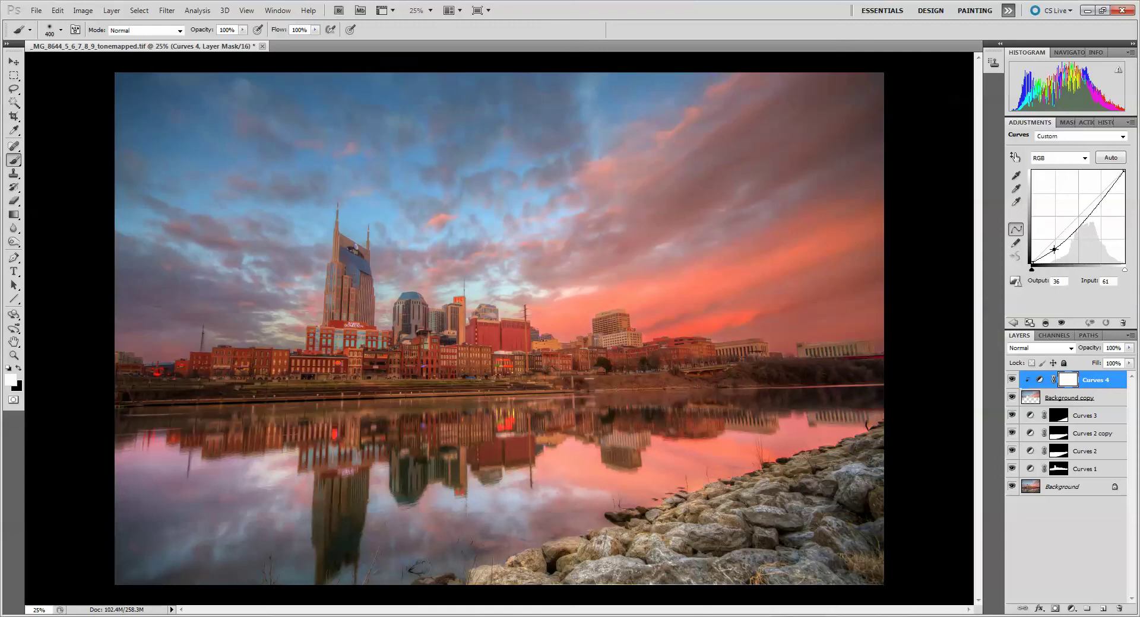
mouse_move(1054, 249)
left_mouse_down()
mouse_move(1078, 259)
mouse_move(1054, 254)
left_mouse_up()
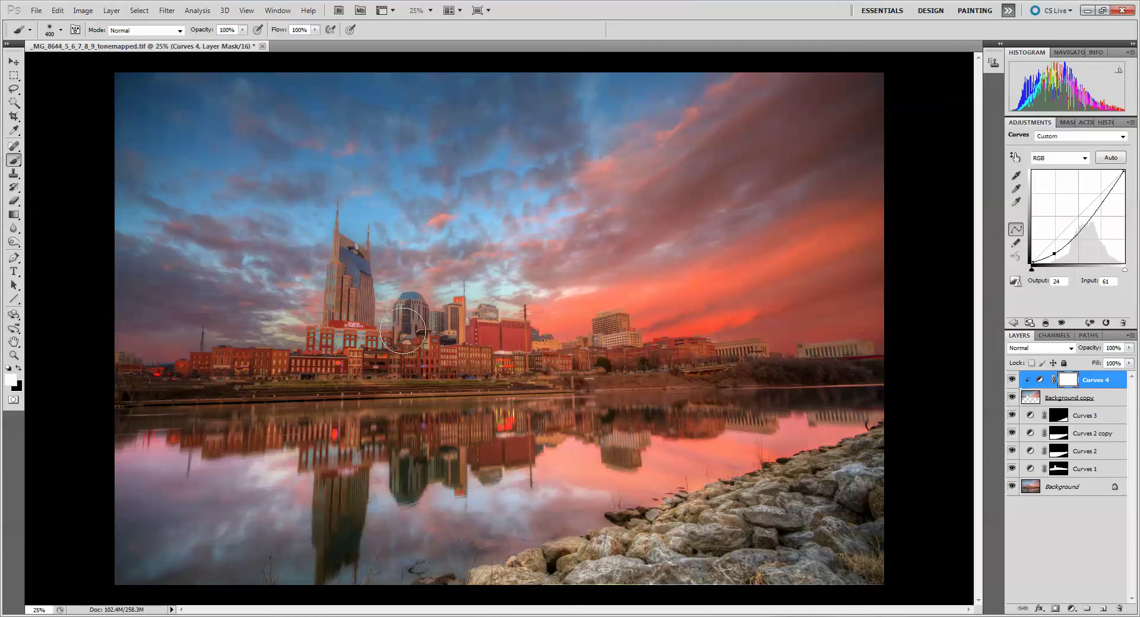
left_click_drag(1107, 193, 1095, 187)
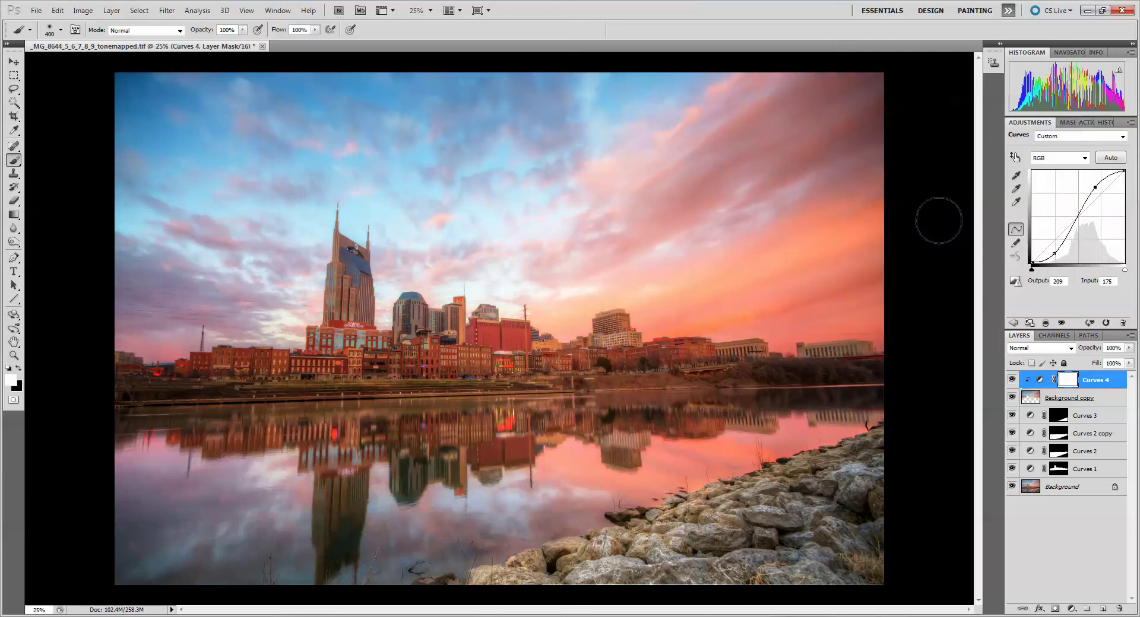
left_click_drag(1096, 190, 1101, 194)
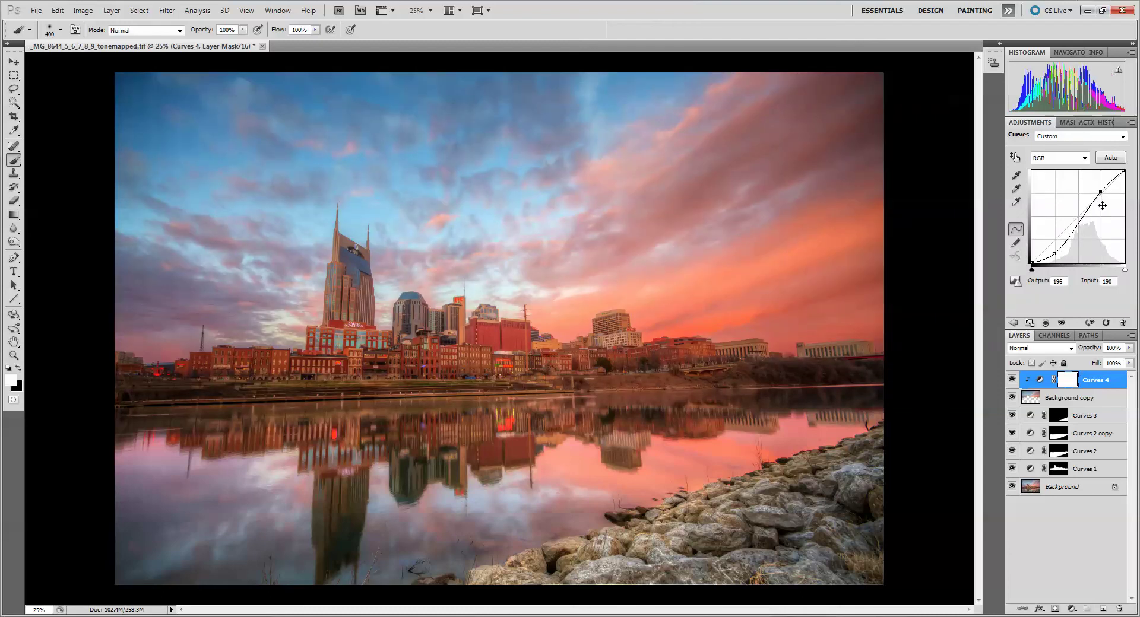
left_click(1012, 380)
Compare the sky with Curves 4 on and off, then add a new Curves 5 layer
left_click(1012, 380)
left_click(1012, 380)
left_click(1012, 380)
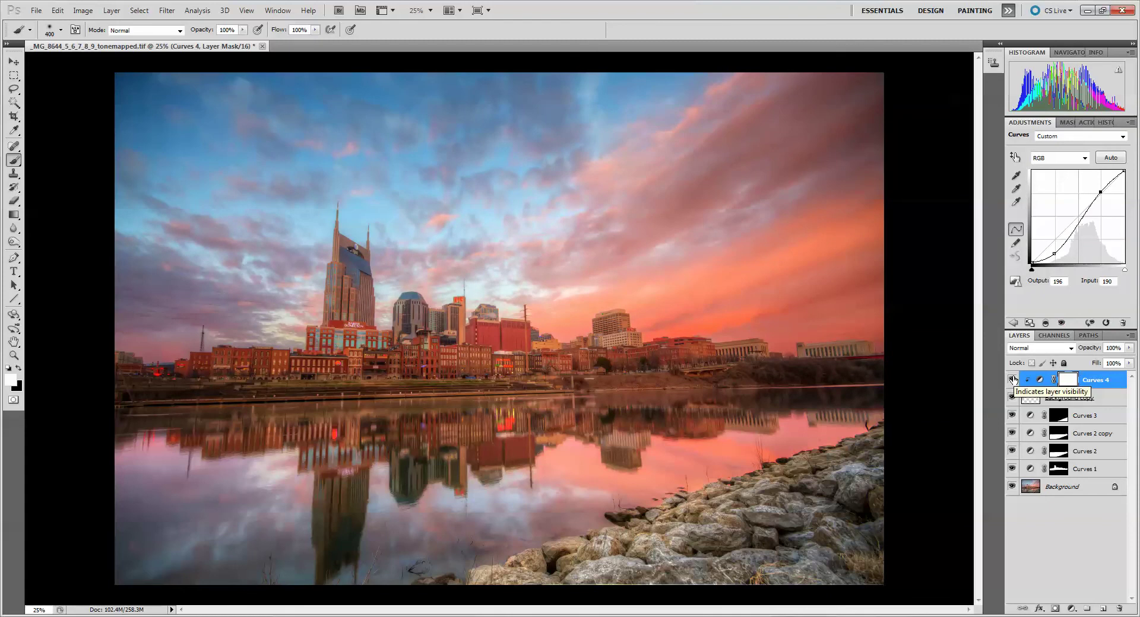
left_click(1012, 380)
left_click(1012, 380)
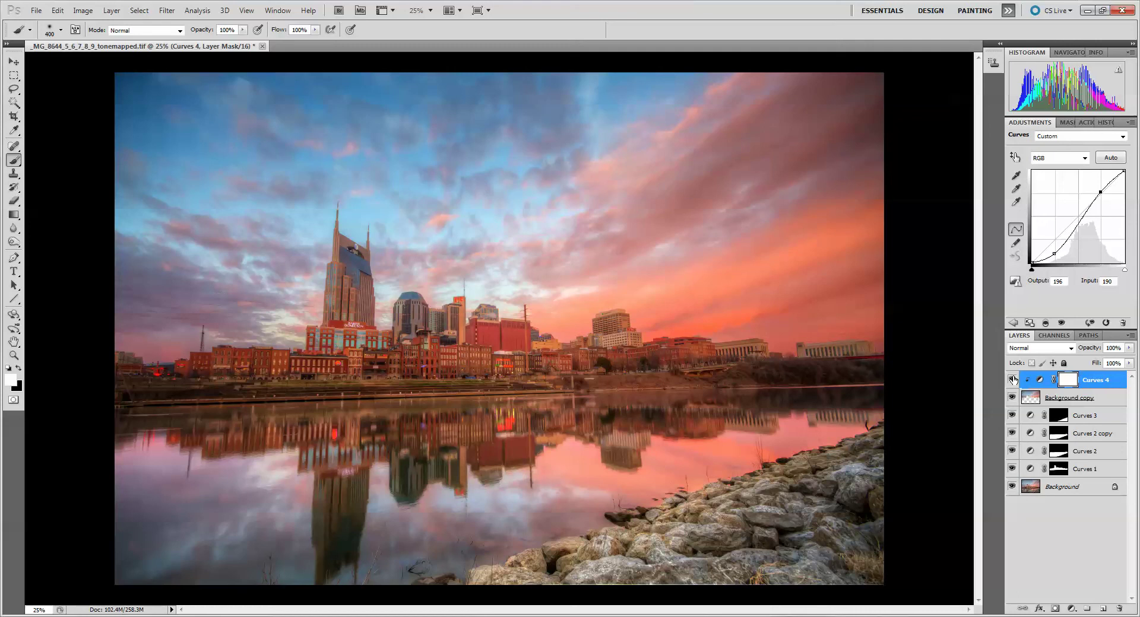
left_click(1013, 380)
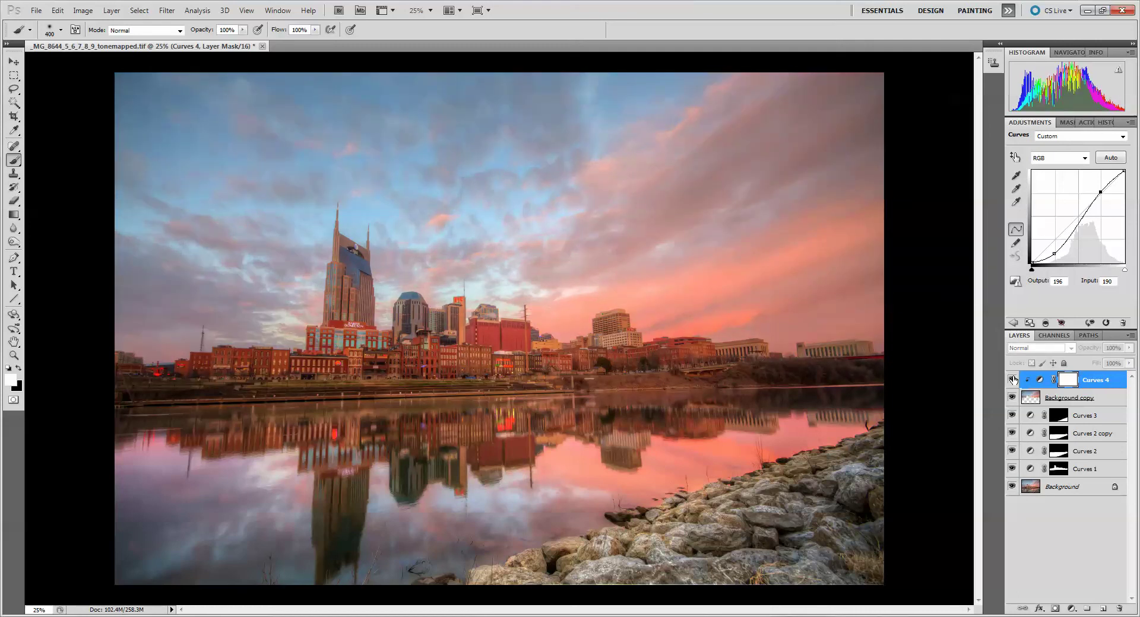
left_click(1013, 380)
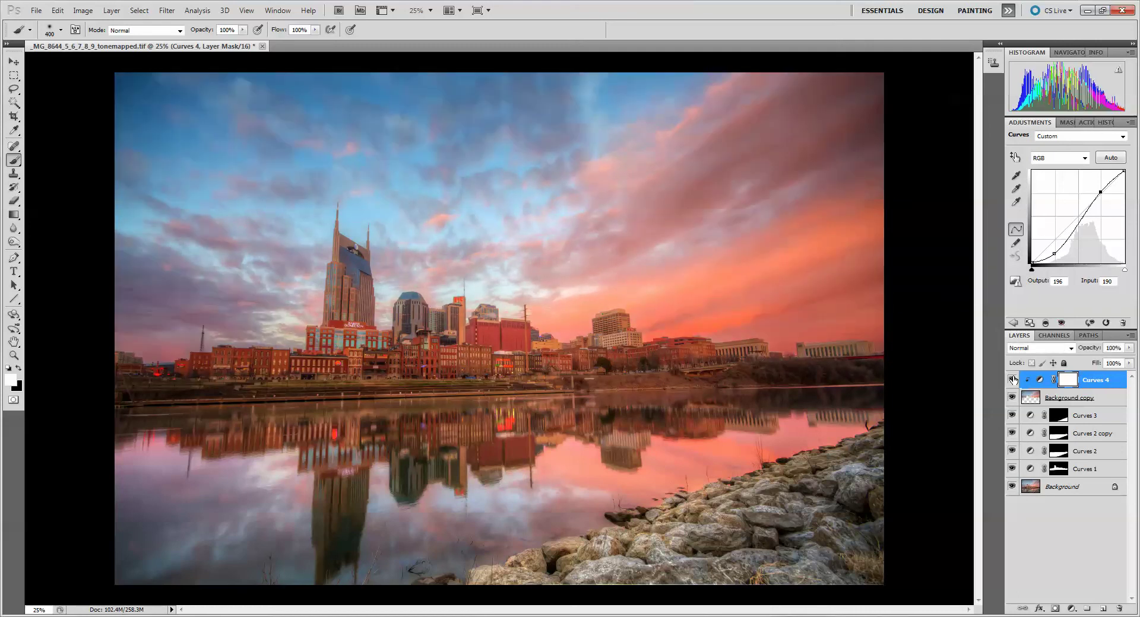
left_click(1072, 608)
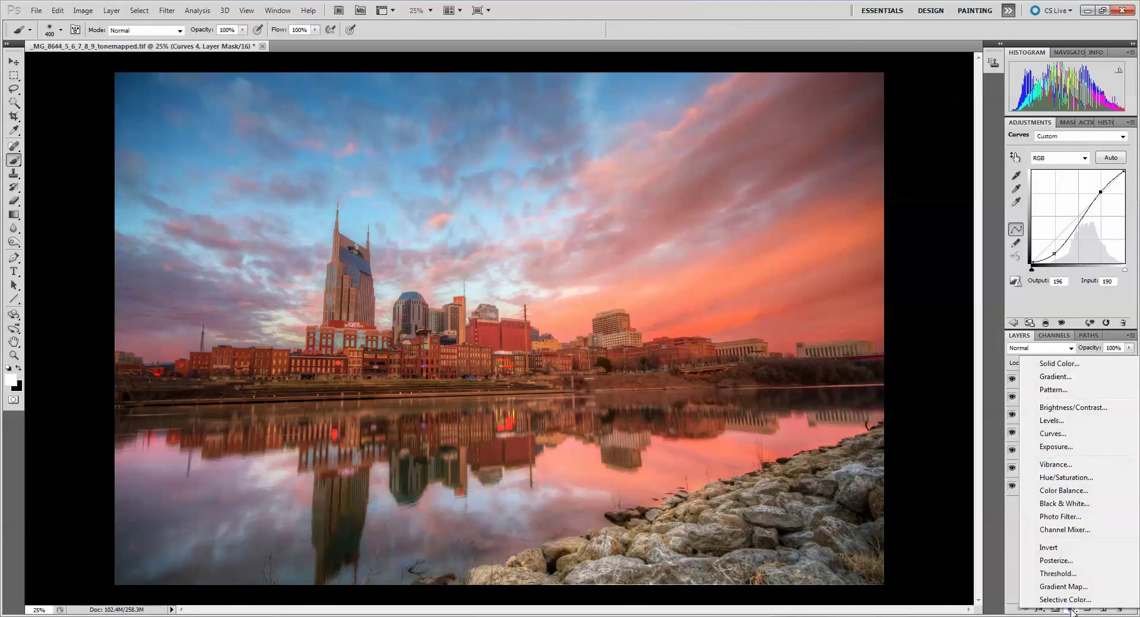
left_click(1065, 437)
Clip Curves 5 to Curves 4 and lift its Red channel curve slightly
right_click(1083, 385)
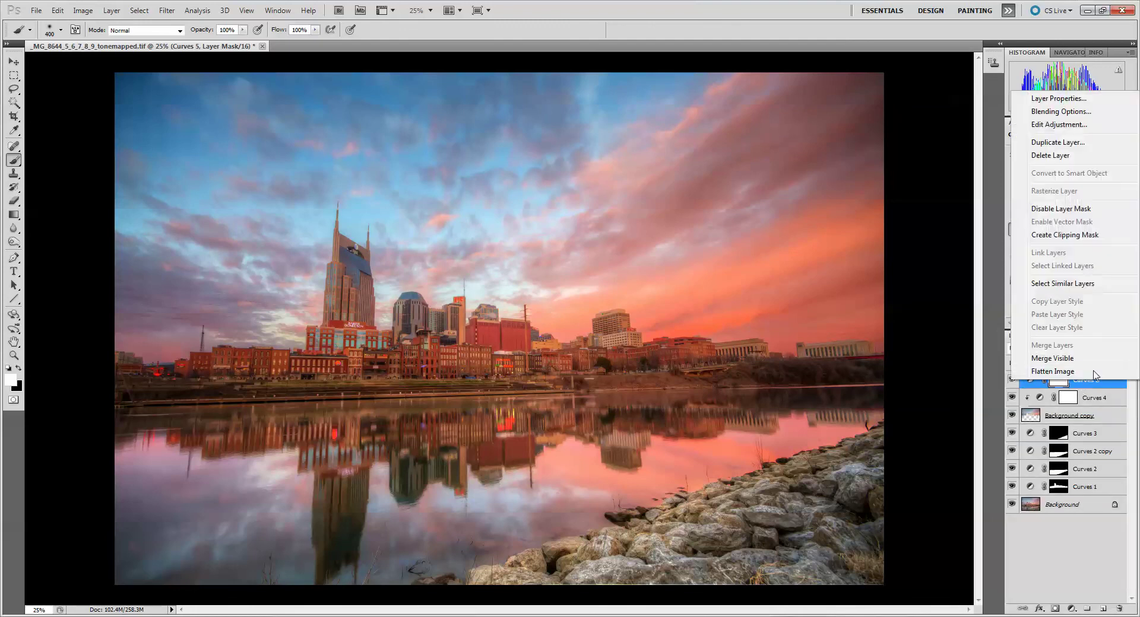
left_click(1046, 236)
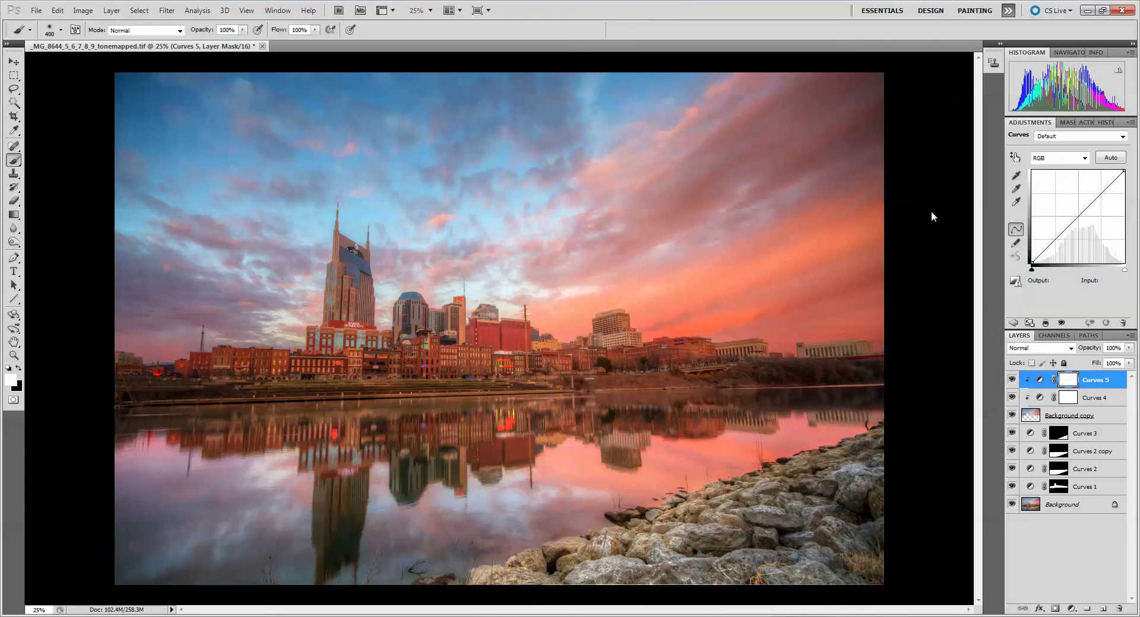
left_click(1068, 159)
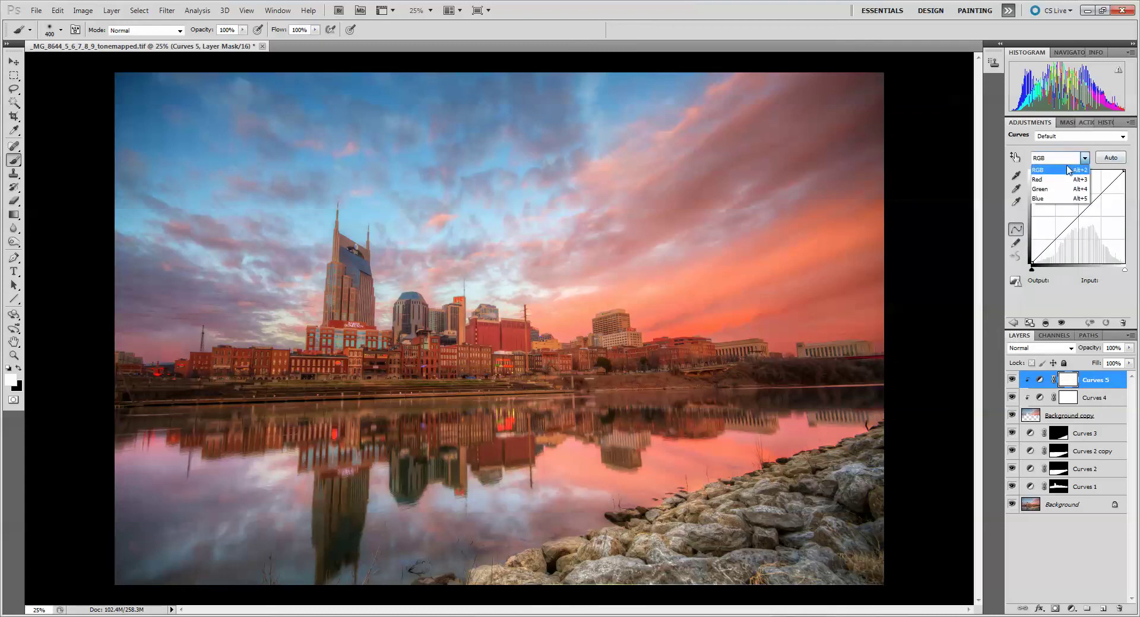
left_click(1060, 179)
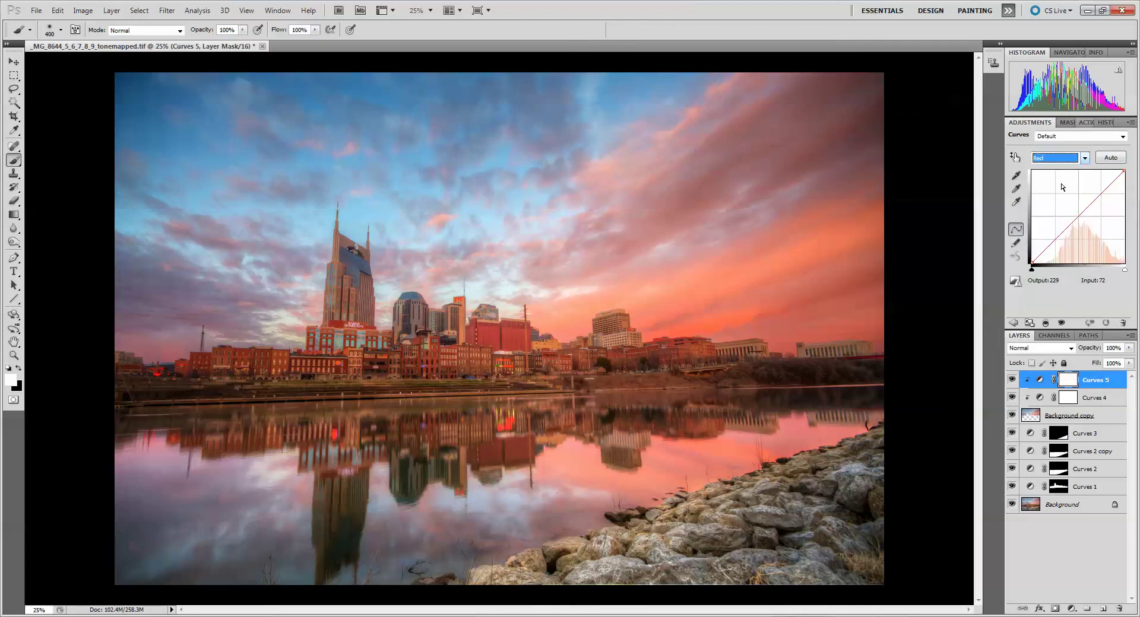
left_click(1098, 193)
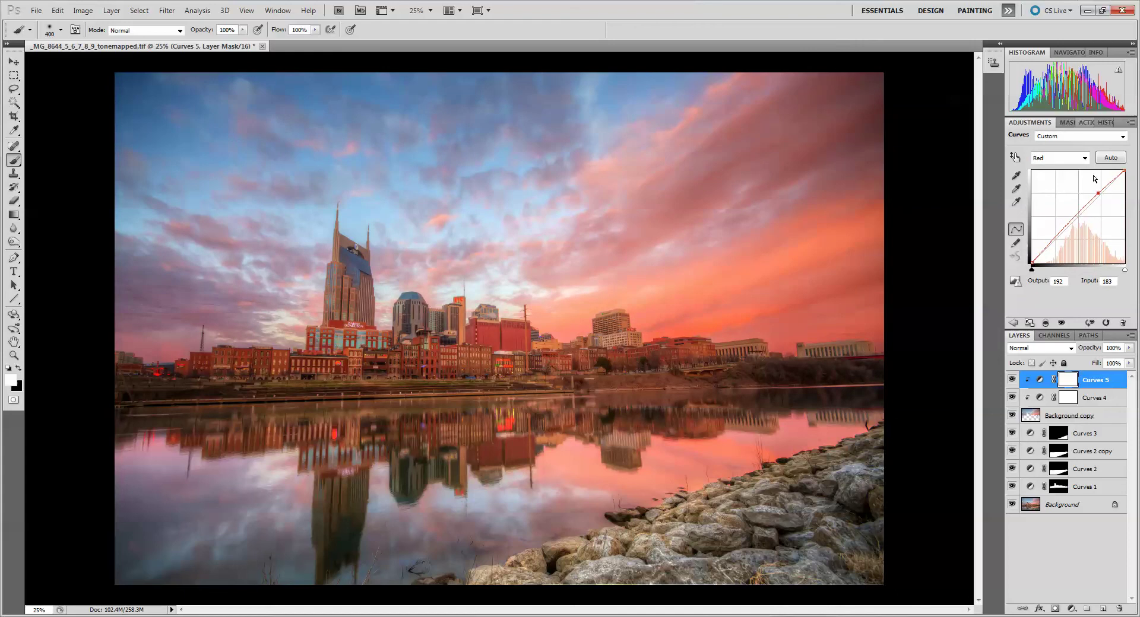
Set the Blue white point to 240, raise the blue midtone 112 to 121, and compare
left_click(1066, 157)
left_click(1063, 199)
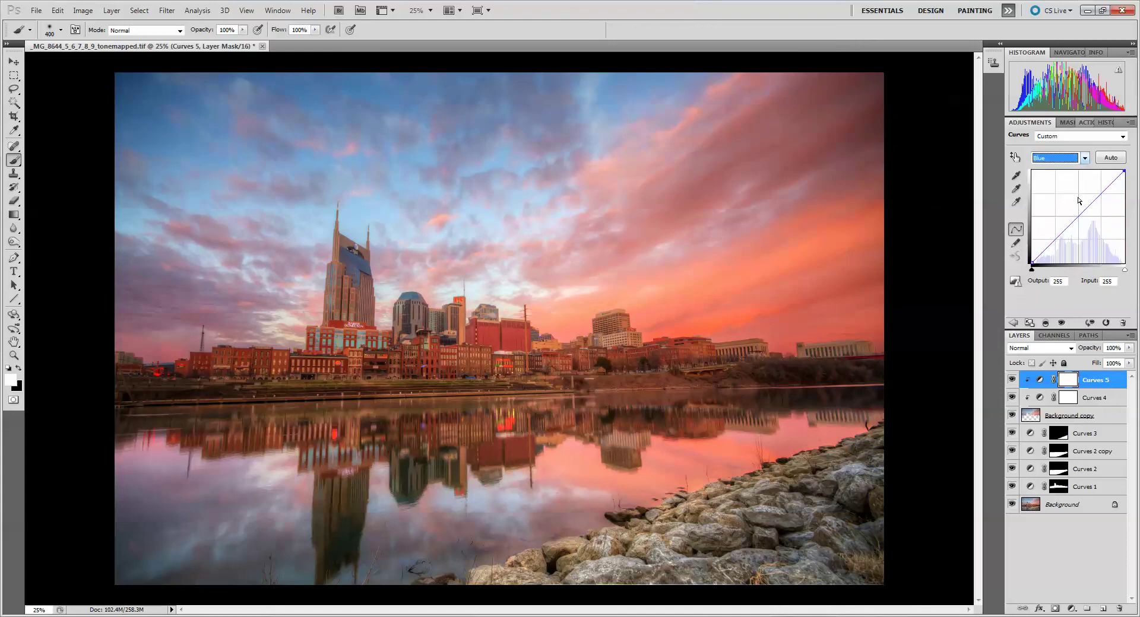
left_click_drag(1124, 270, 1120, 270)
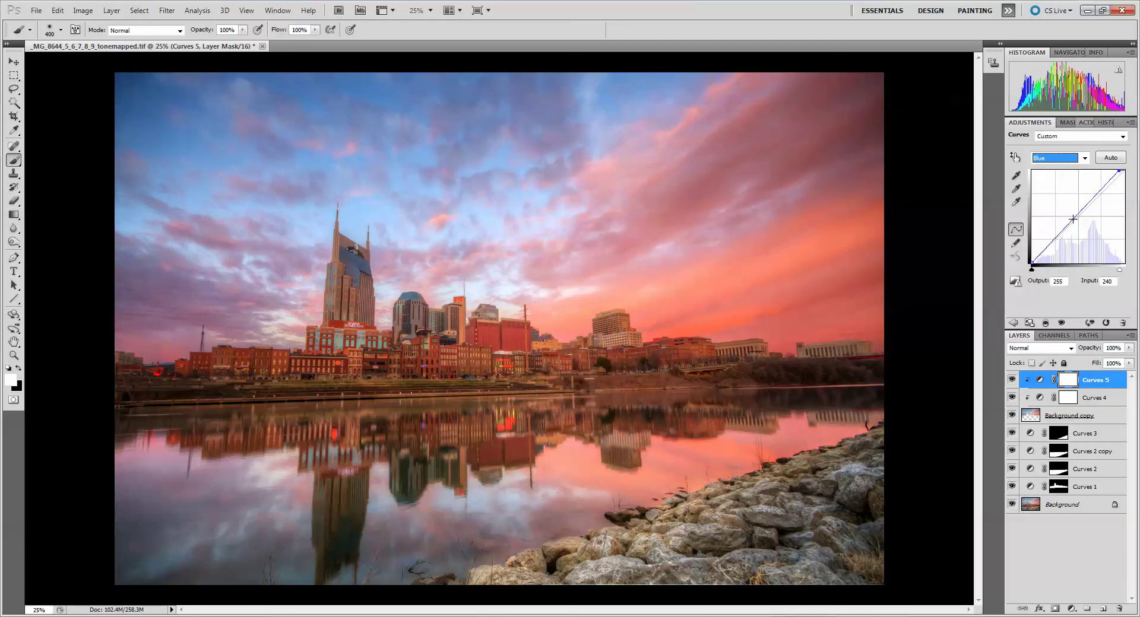
left_click(1073, 220)
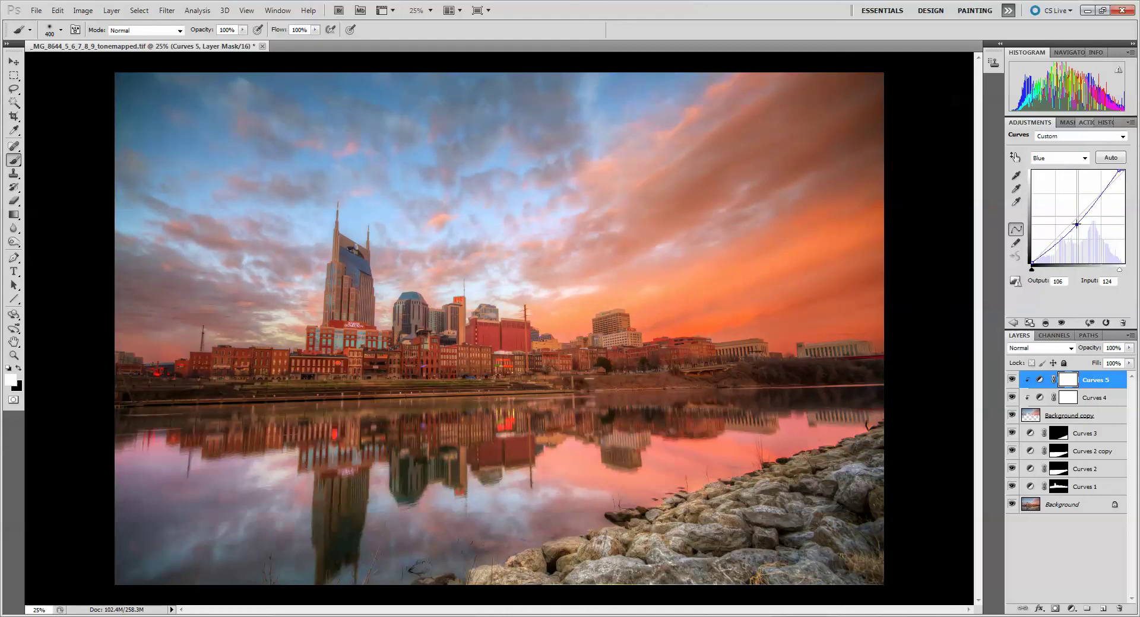
left_click_drag(1073, 220, 1073, 219)
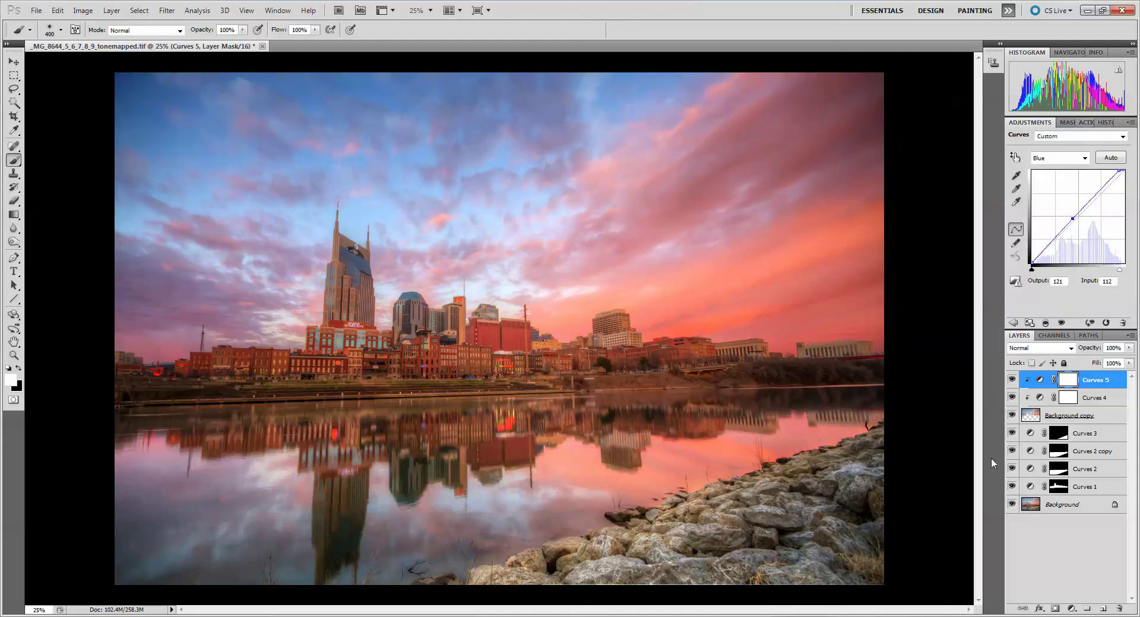
left_click(1011, 380)
left_click(1012, 380)
left_click(1012, 380)
left_click(1012, 380)
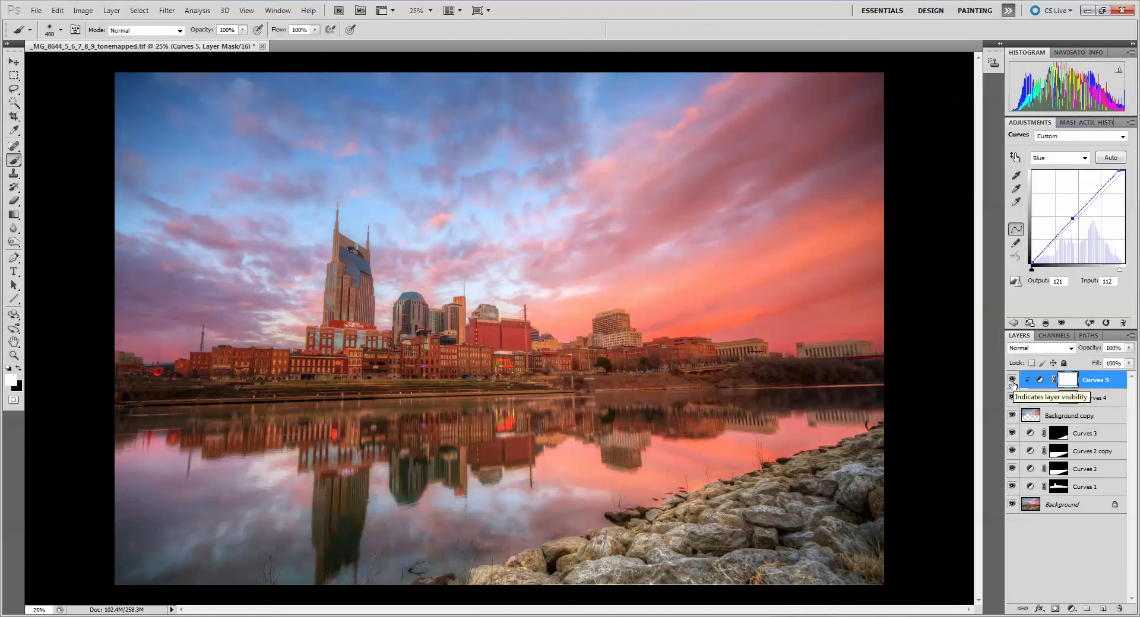
left_click(1012, 381)
left_click(1011, 381)
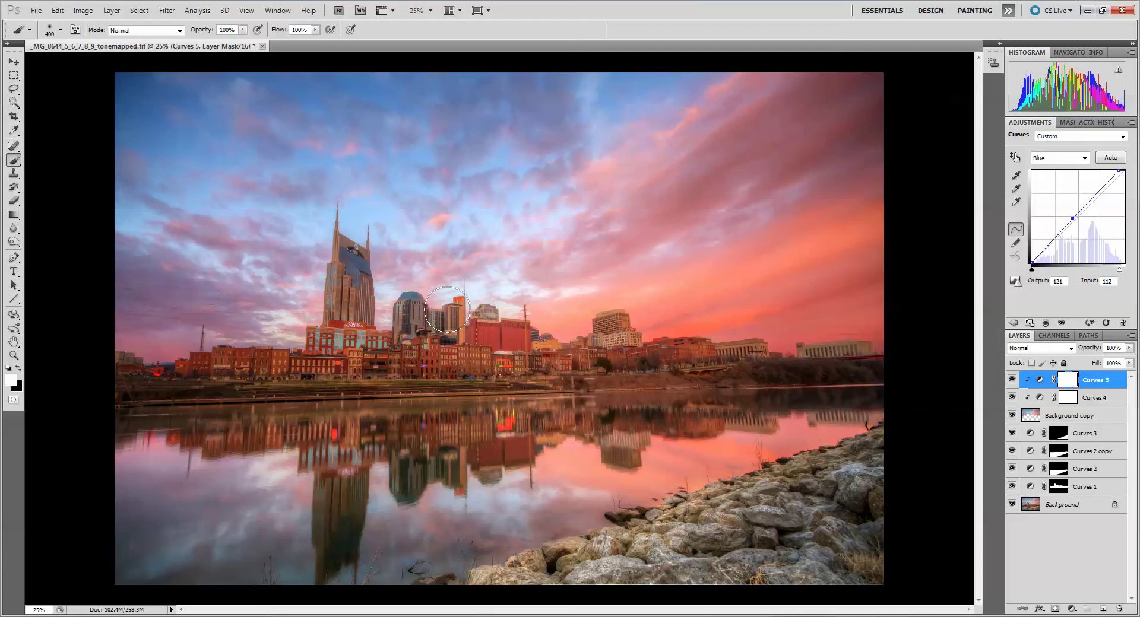
Add a Color Balance 1 layer with Shadows Cyan/Red -5 and Yellow/Blue 5, comparing on and off
left_click(1072, 609)
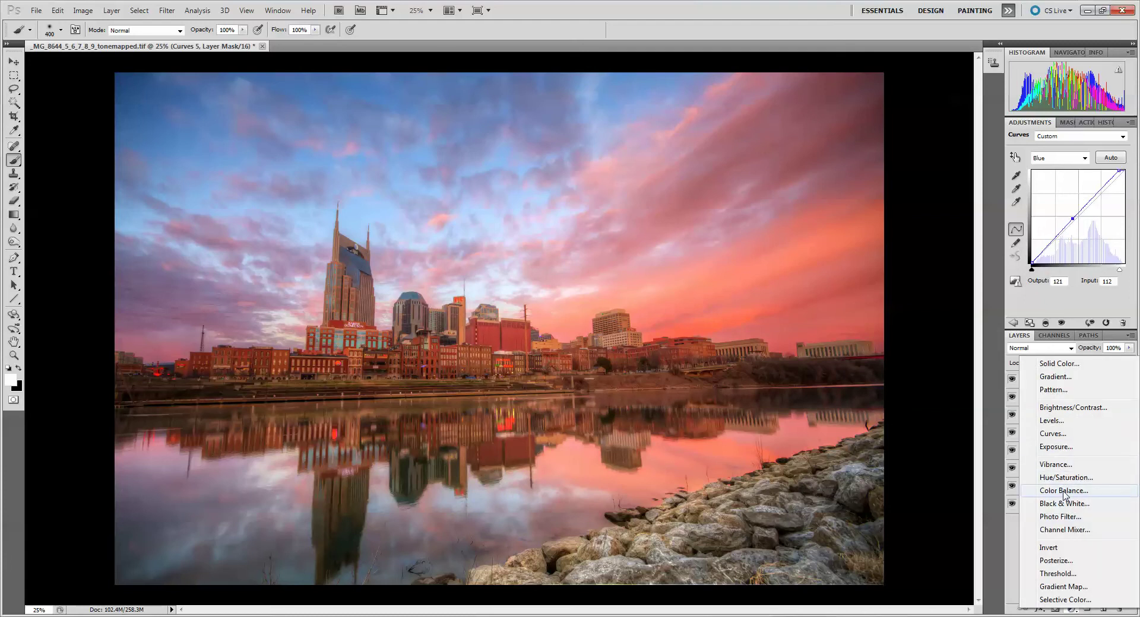
left_click(1064, 491)
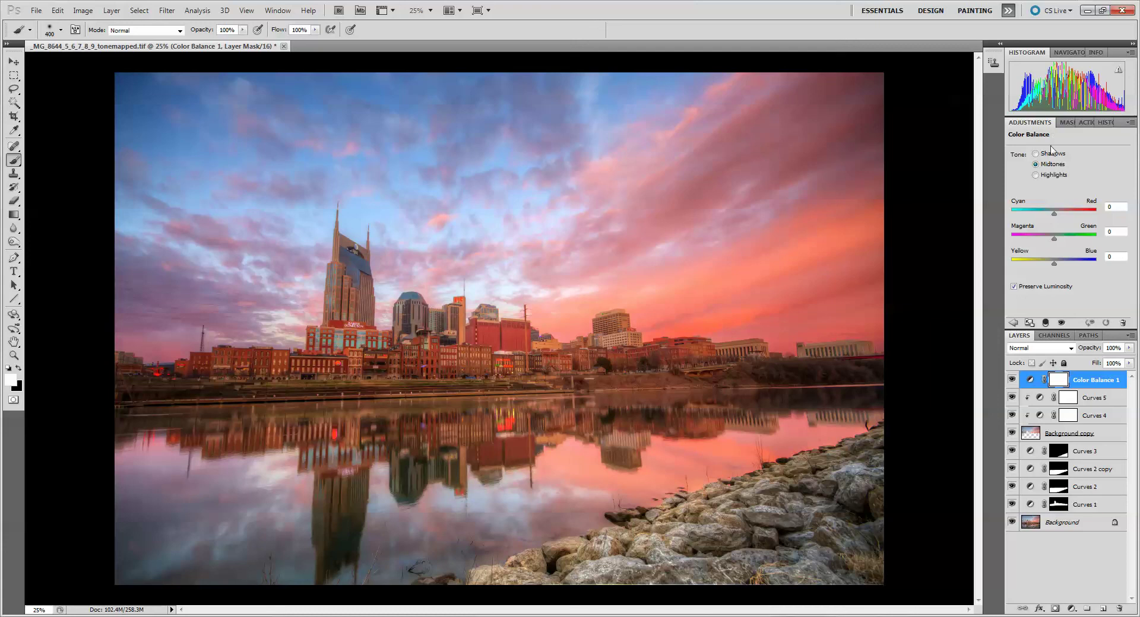
left_click(1051, 155)
mouse_move(1054, 213)
left_mouse_down()
mouse_move(1004, 216)
mouse_move(1045, 215)
left_mouse_up()
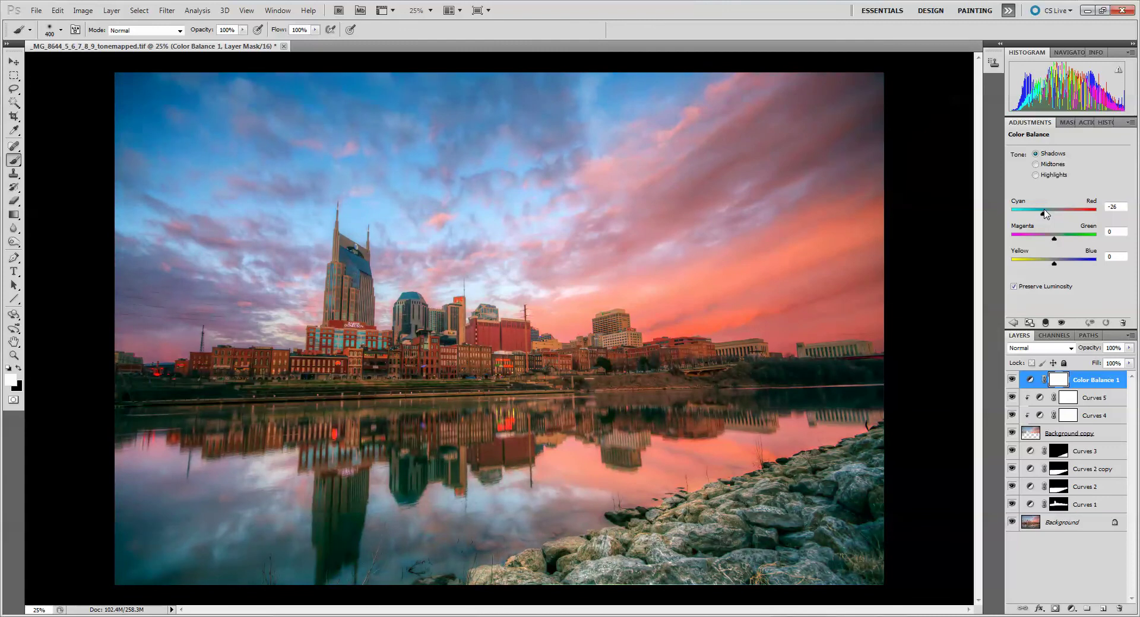
left_click(1116, 207)
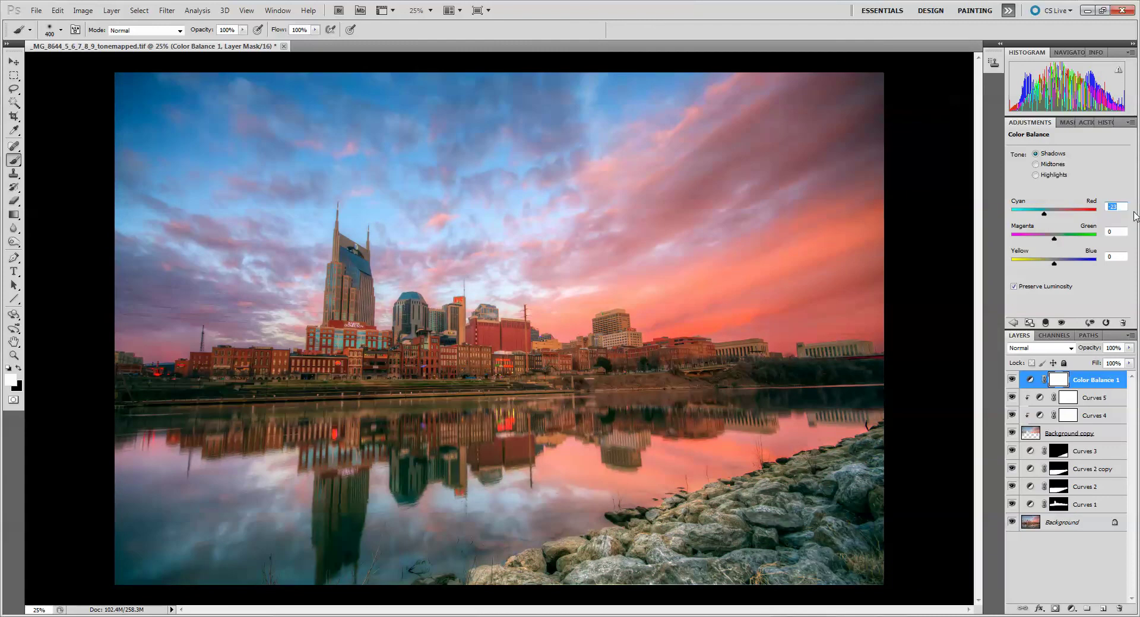
type("-5")
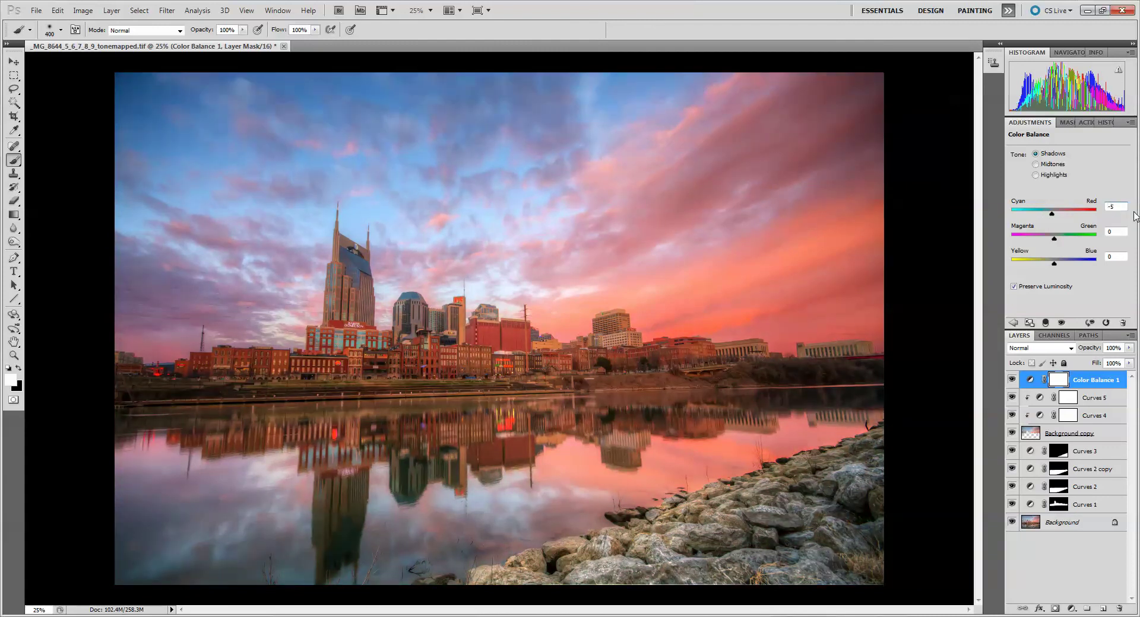
left_click(1117, 256)
left_click_drag(1116, 256, 1107, 266)
type("5")
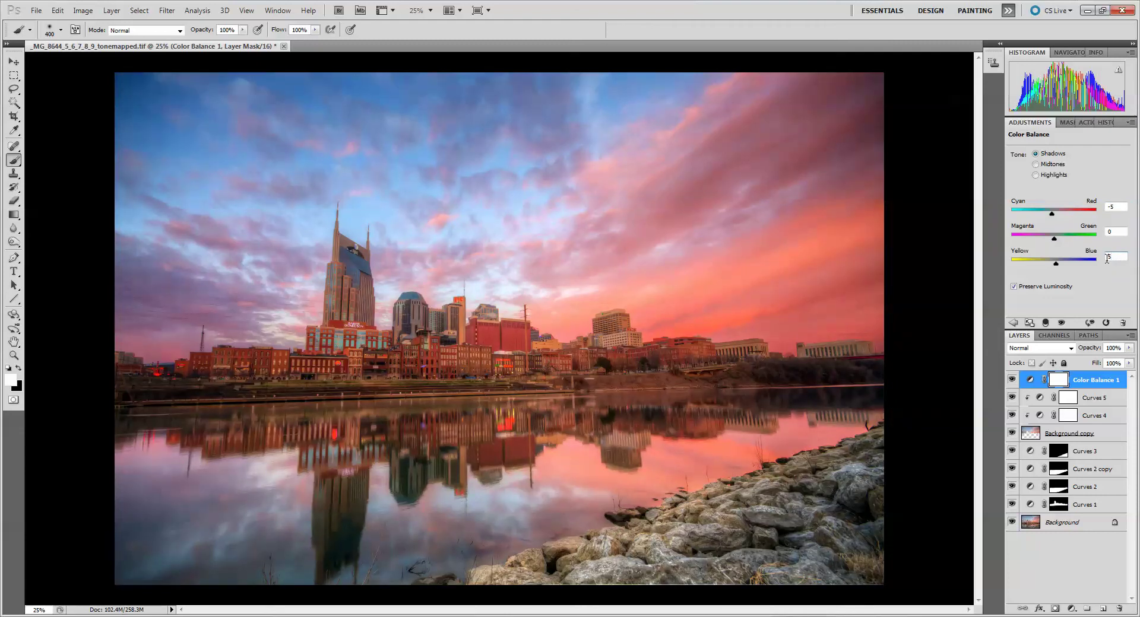
left_click(1012, 380)
left_click(1012, 380)
left_click(1012, 380)
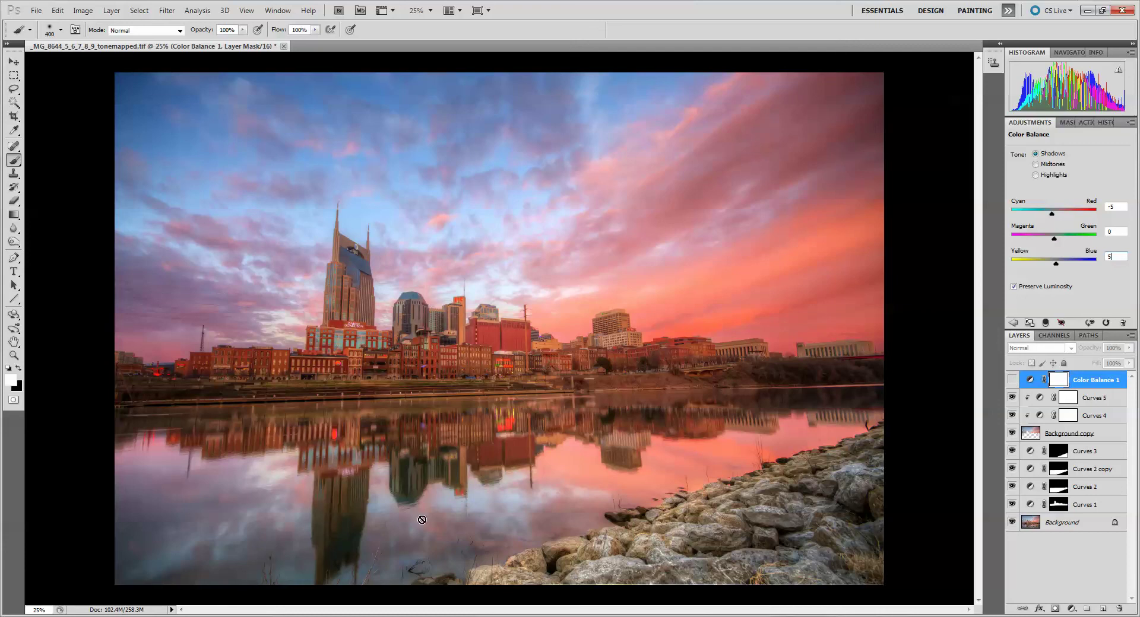
left_click(1012, 380)
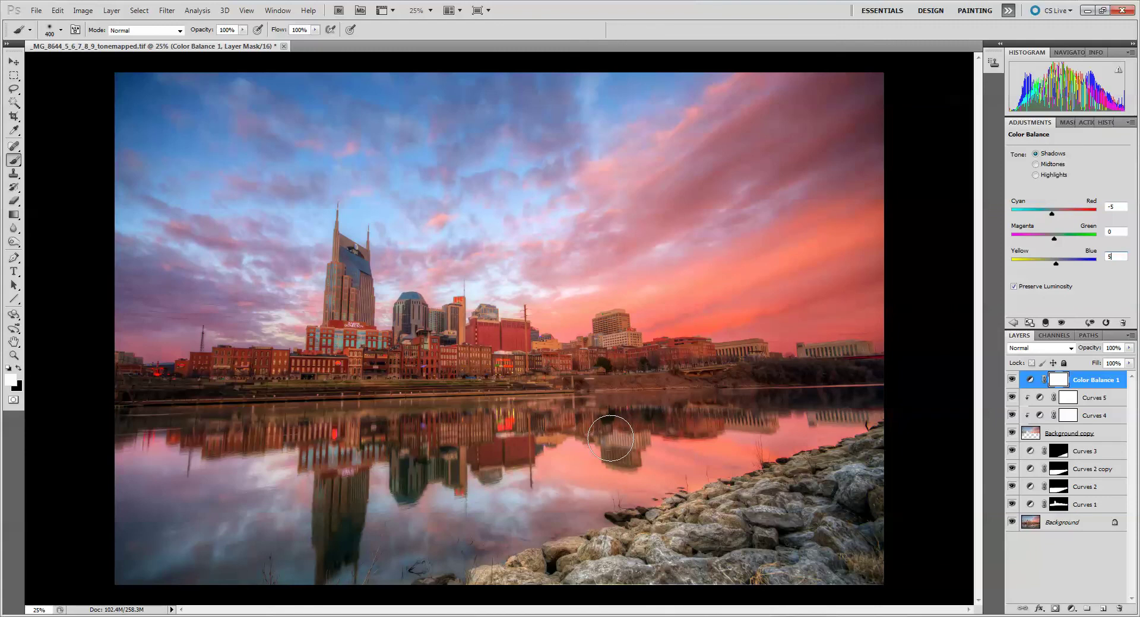
Set the Color Balance Highlights to 5, -5, -5 and compare the result on and off
left_click(1036, 174)
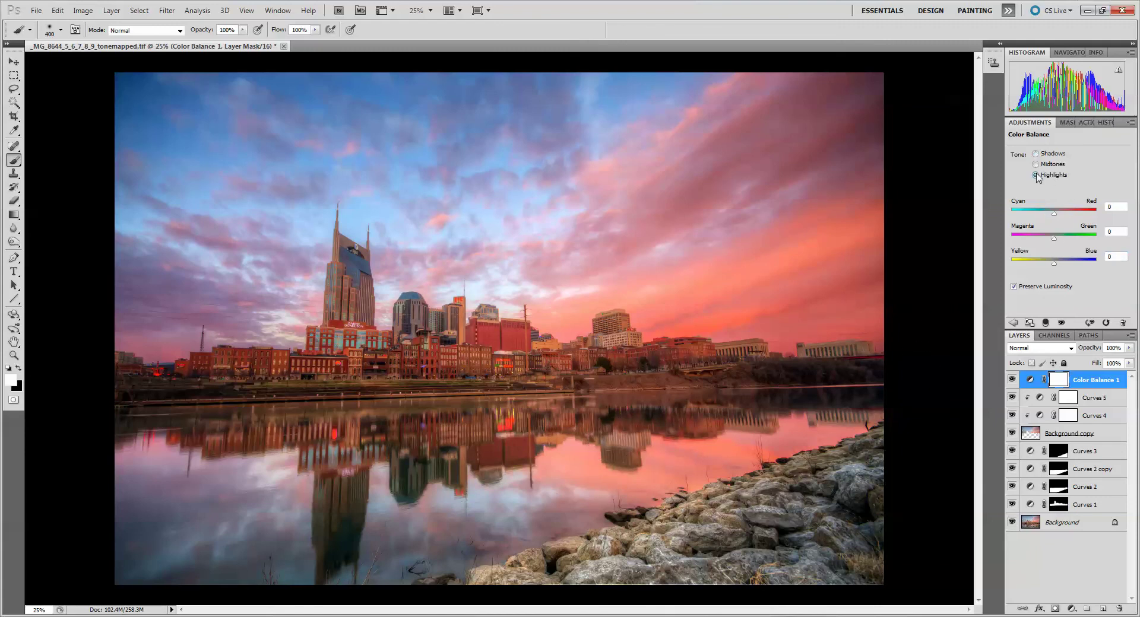
left_click(1108, 206)
type("5")
key("Tab")
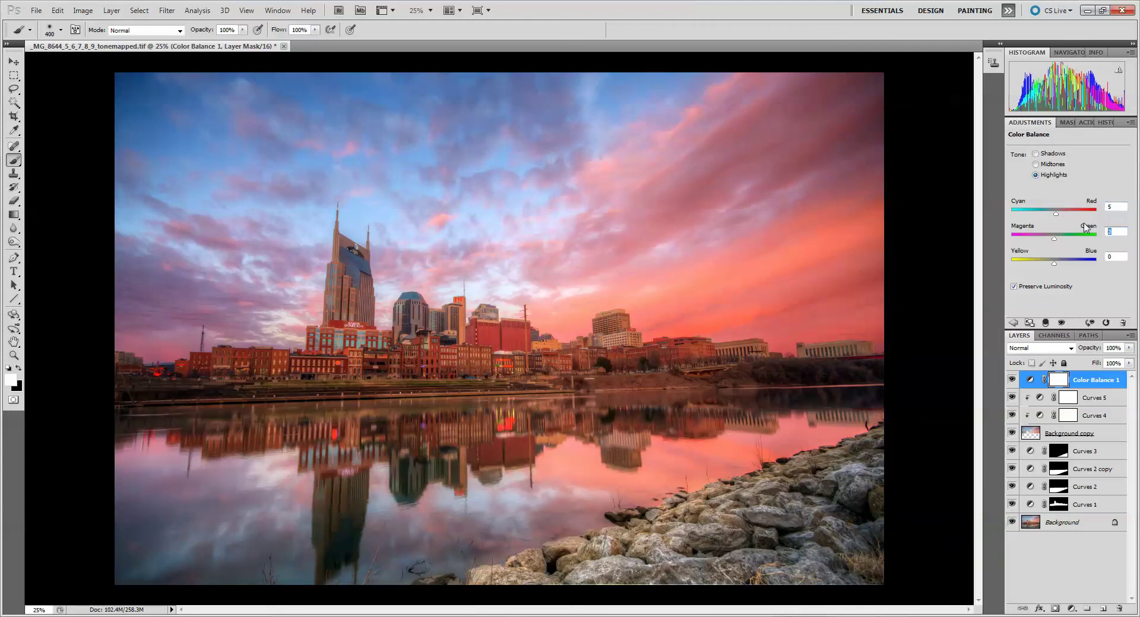
type("-5")
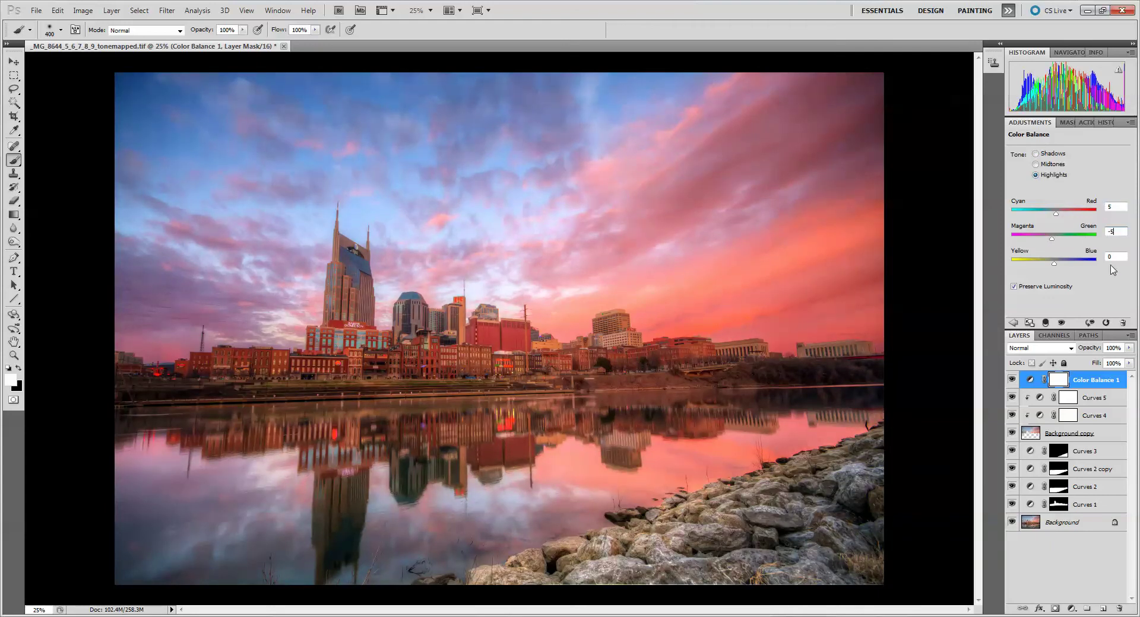
key("Tab")
type("-5")
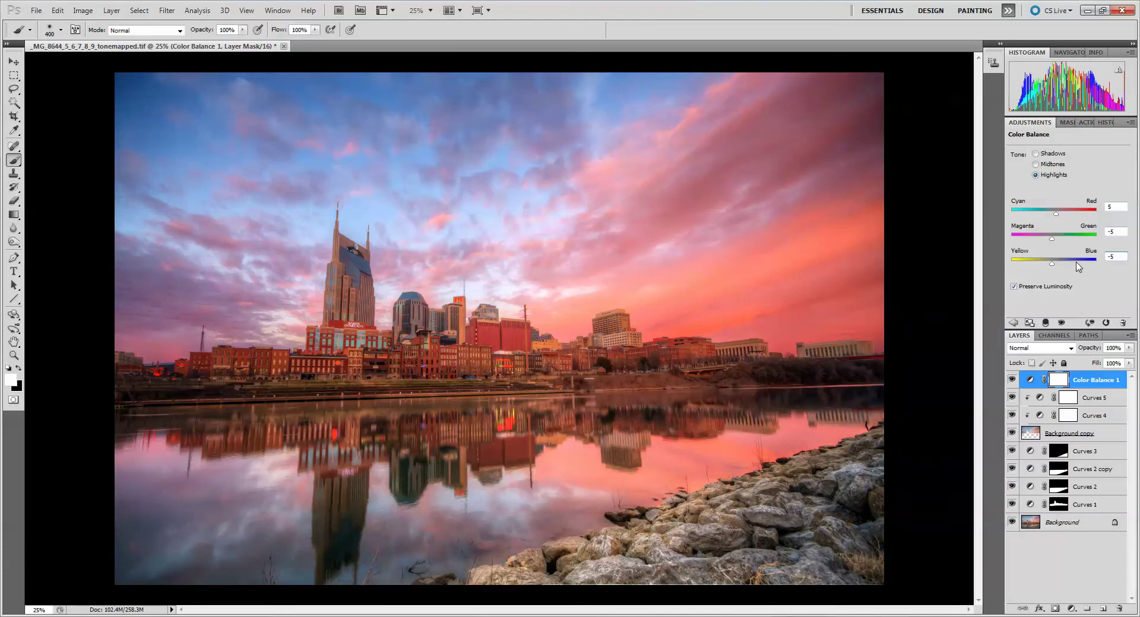
left_click(1012, 379)
left_click(1012, 380)
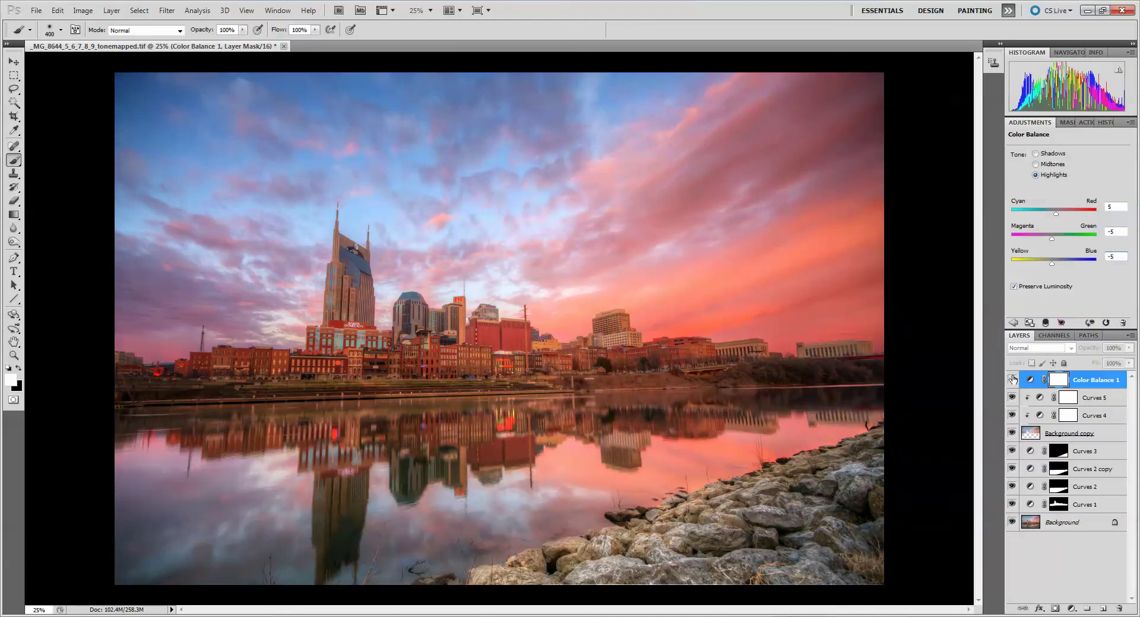
left_click(1013, 379)
left_click(1012, 379)
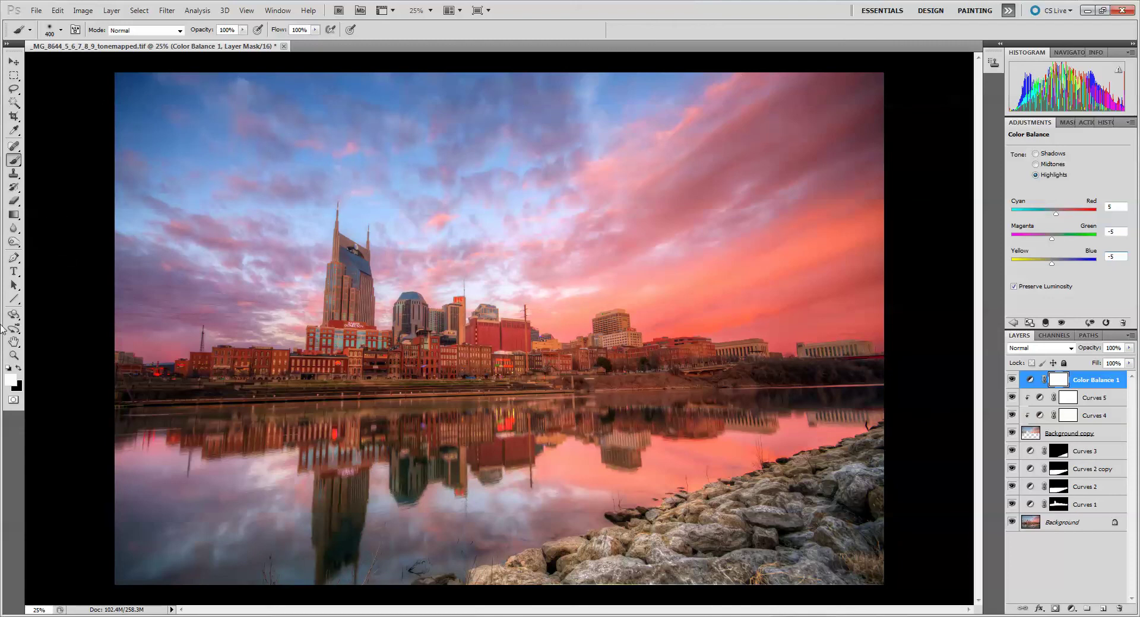
left_click(13, 355)
left_click_drag(319, 180, 356, 150)
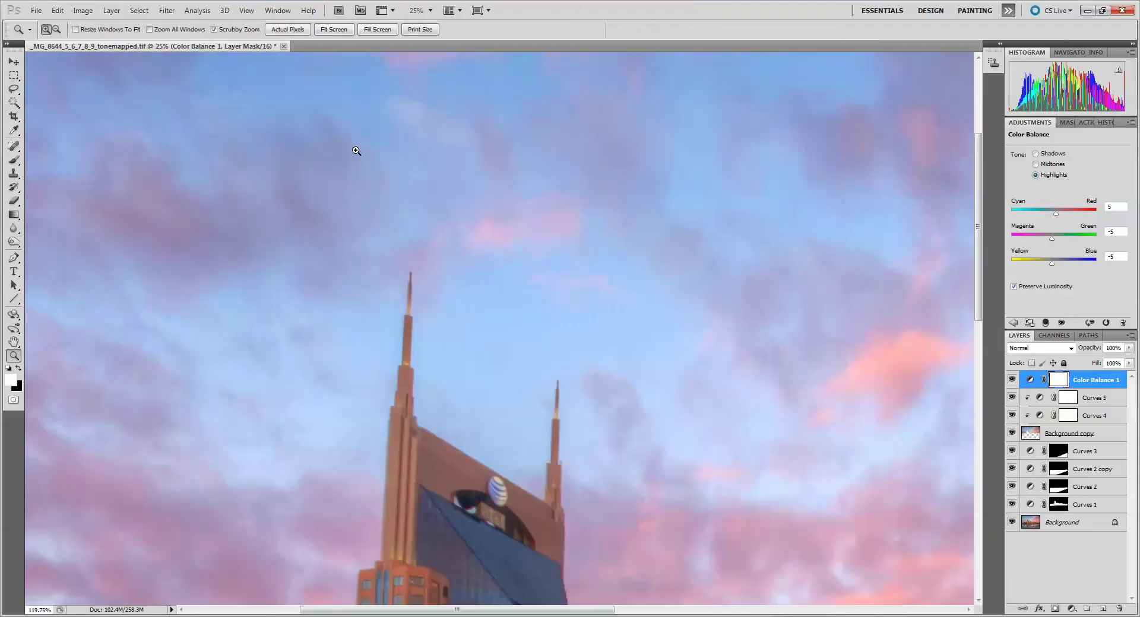
scroll(422, 278, "down", 2)
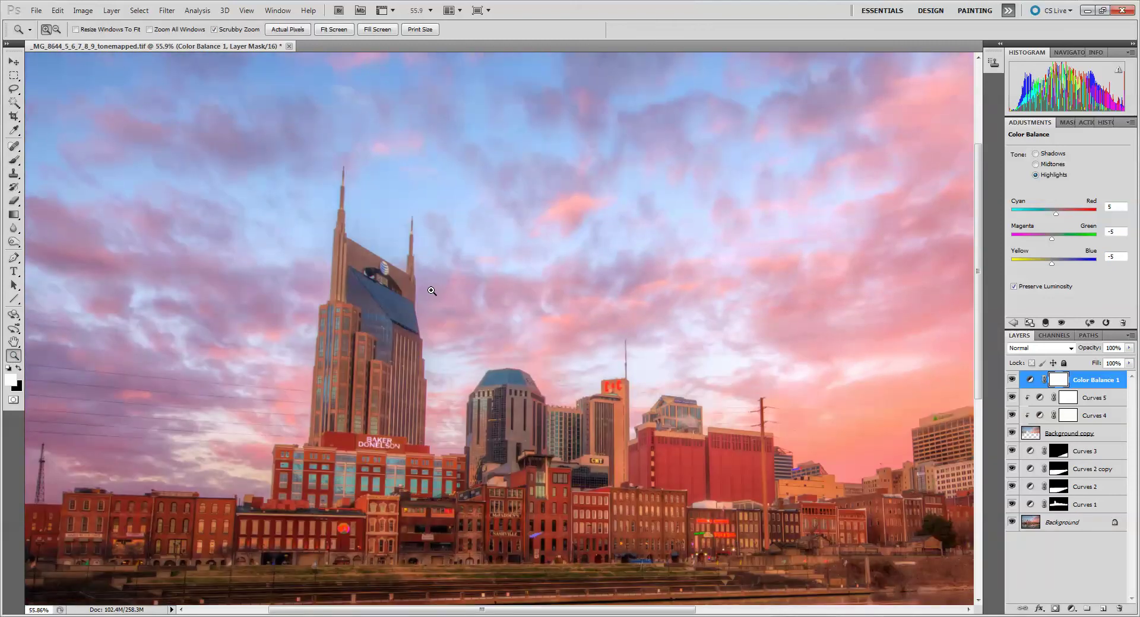
right_click(432, 290)
left_click(456, 305)
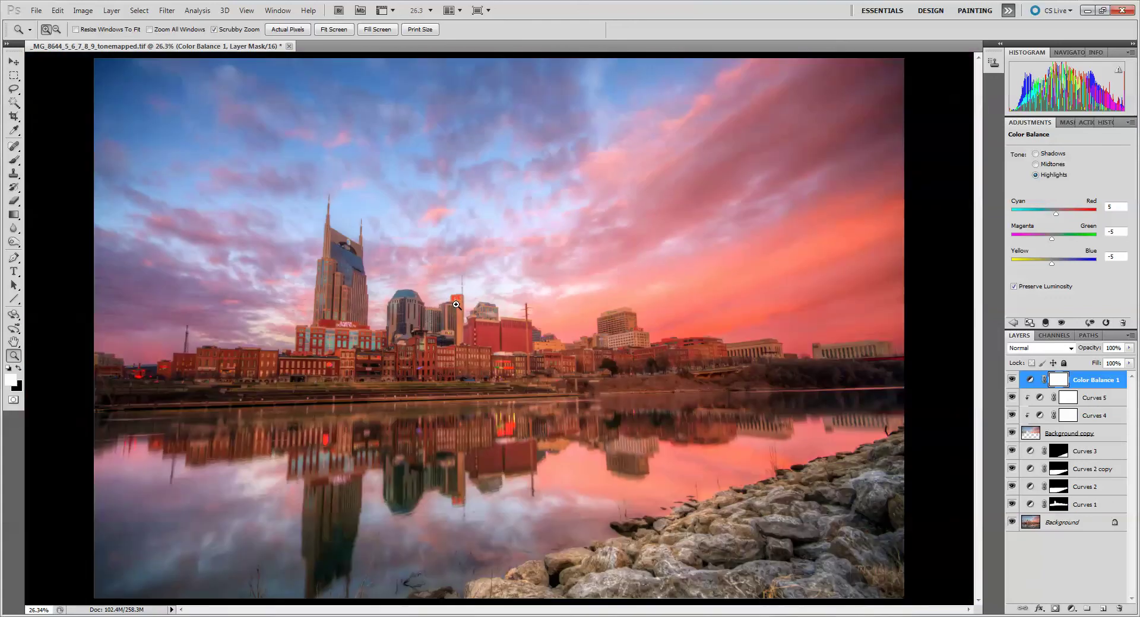